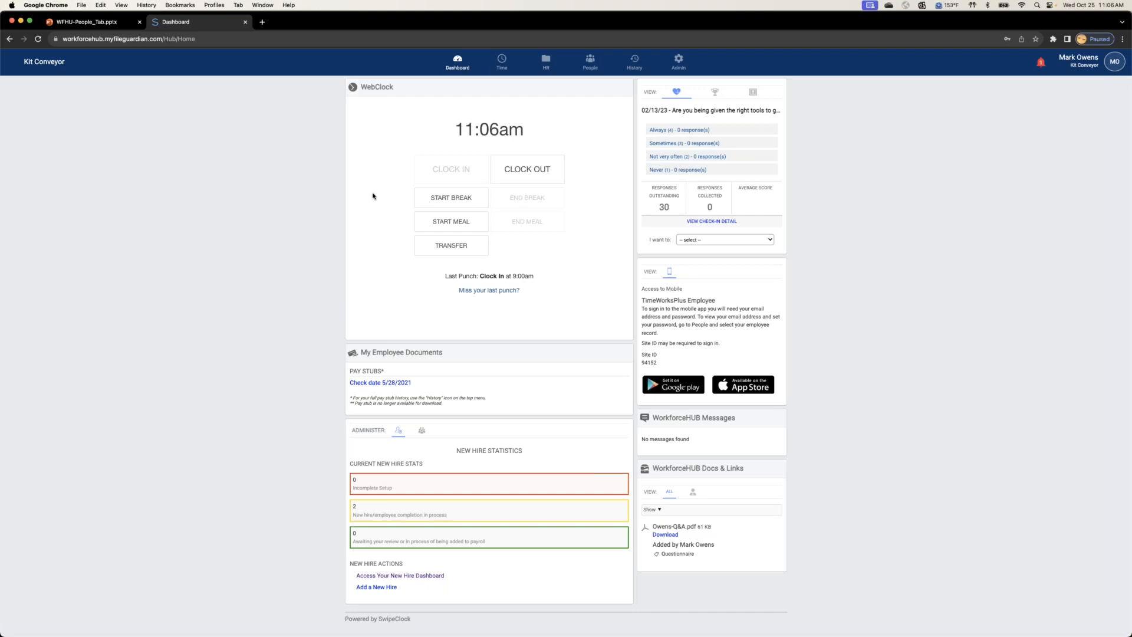
Step: Open the managed employee schedule and look over the shifts for the week of Oct 22 - Oct 28
click(502, 62)
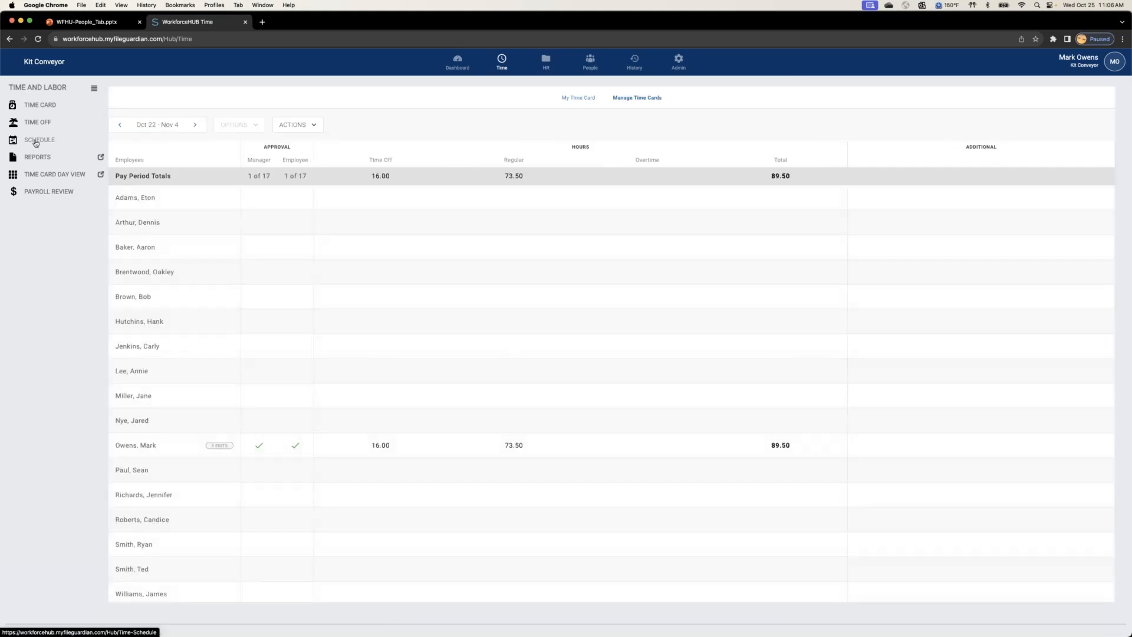
click(36, 143)
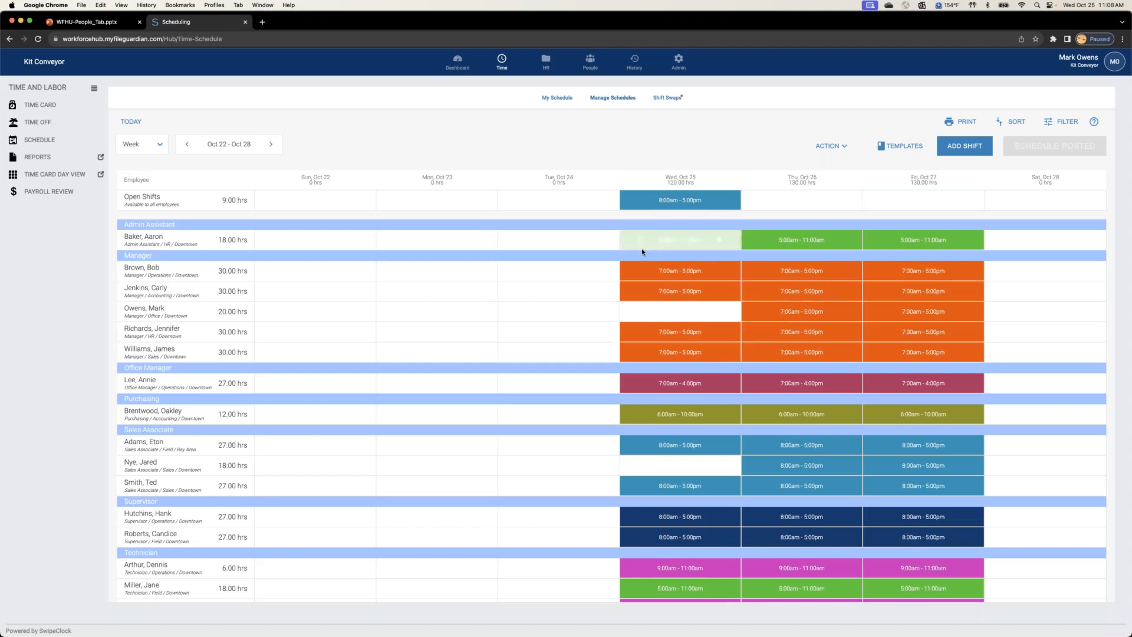
scroll(498, 430, down, 1)
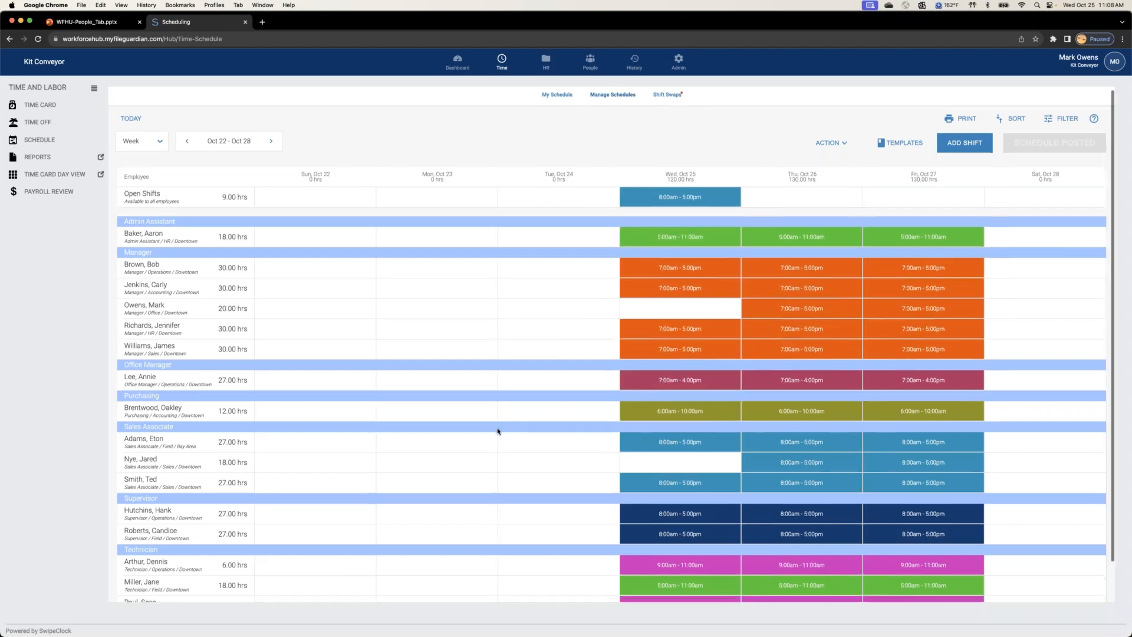
scroll(498, 431, up, 1)
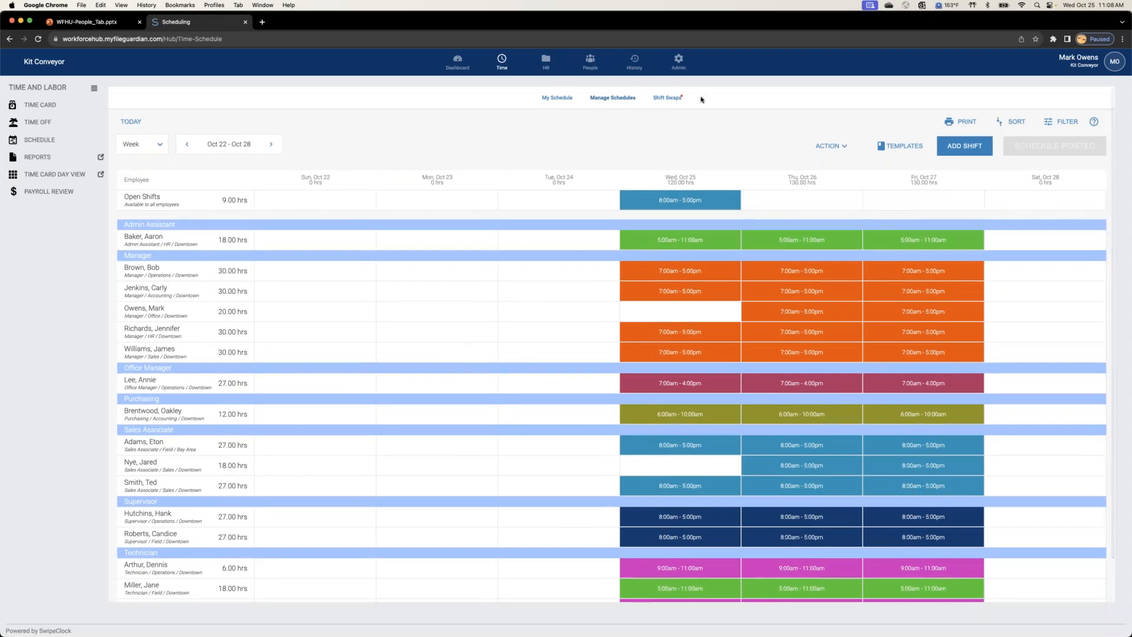
Step: Open the timekeeping scheduling settings and examine the time card alert, attendance and clock options
click(679, 62)
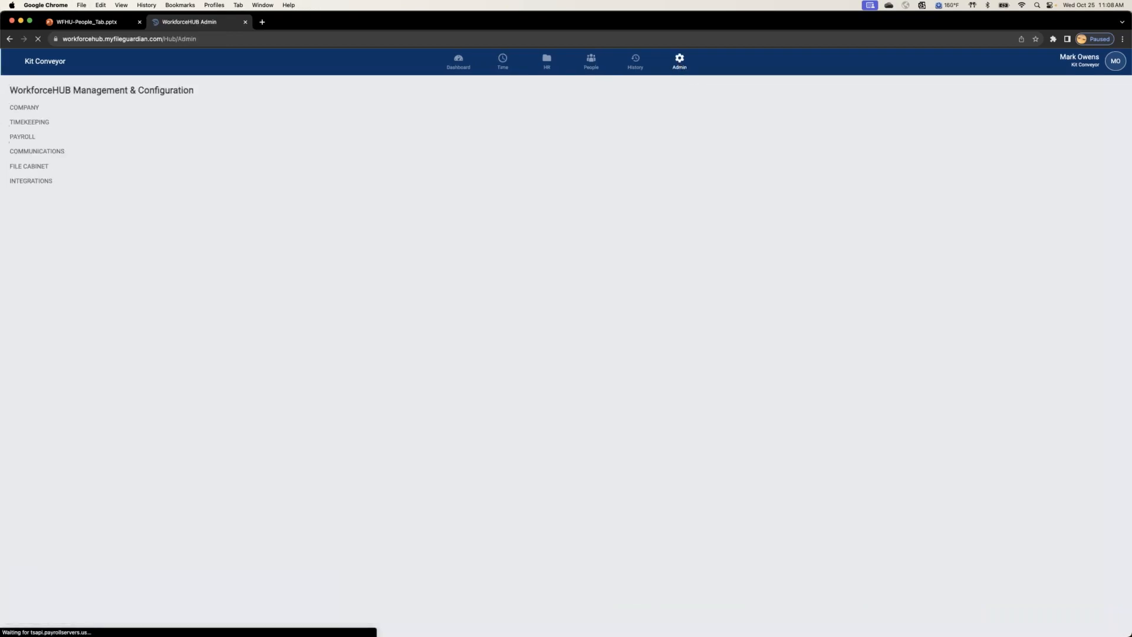
click(33, 123)
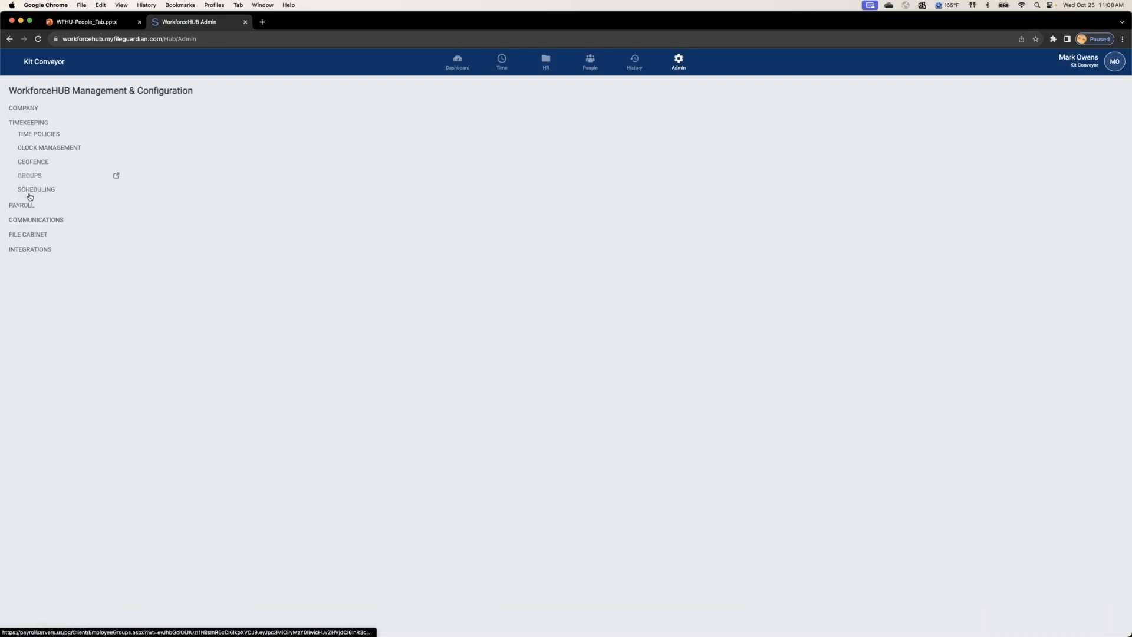
click(33, 190)
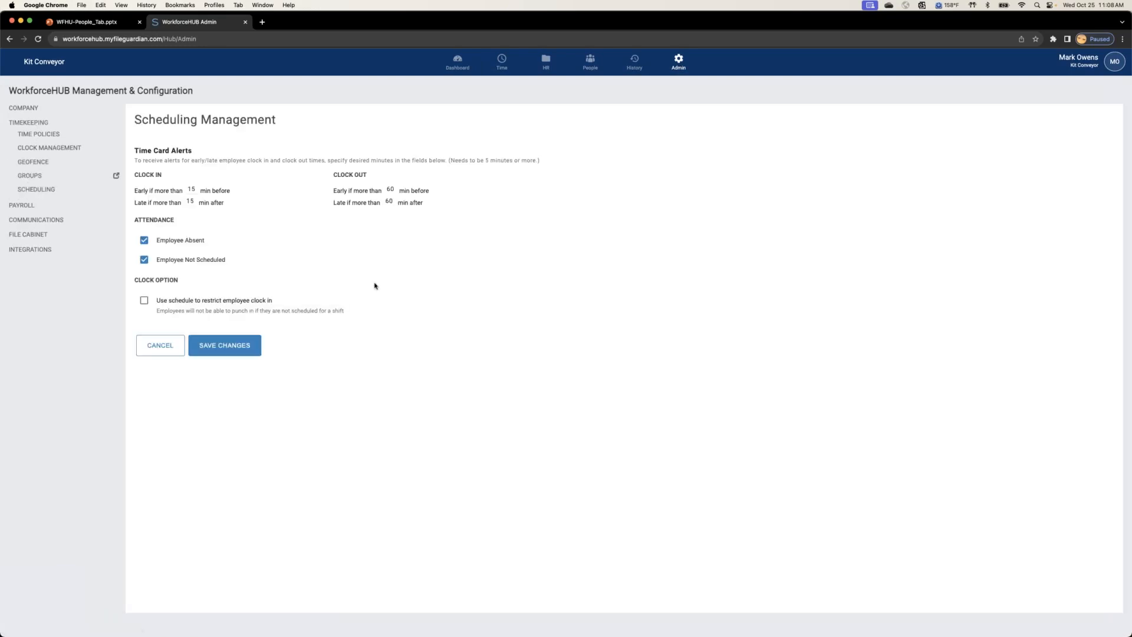
key(super+equal)
key(super+equal)
key(super+equal)
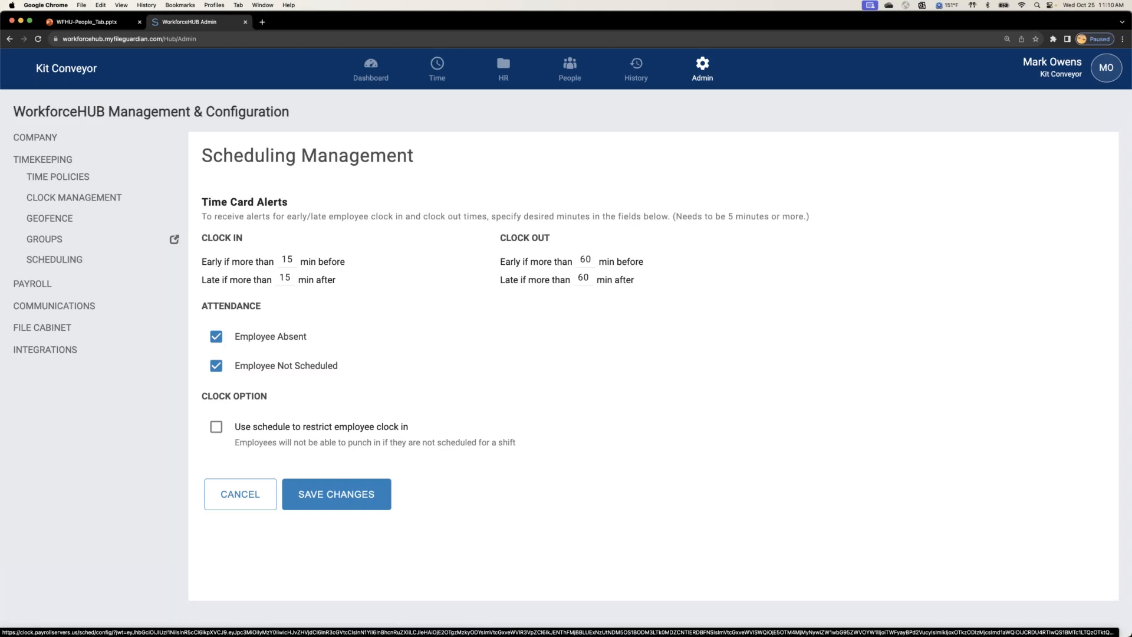
Step: Try the option that uses the schedule to restrict employee clock in, switch it off again and save the scheduling settings
click(216, 432)
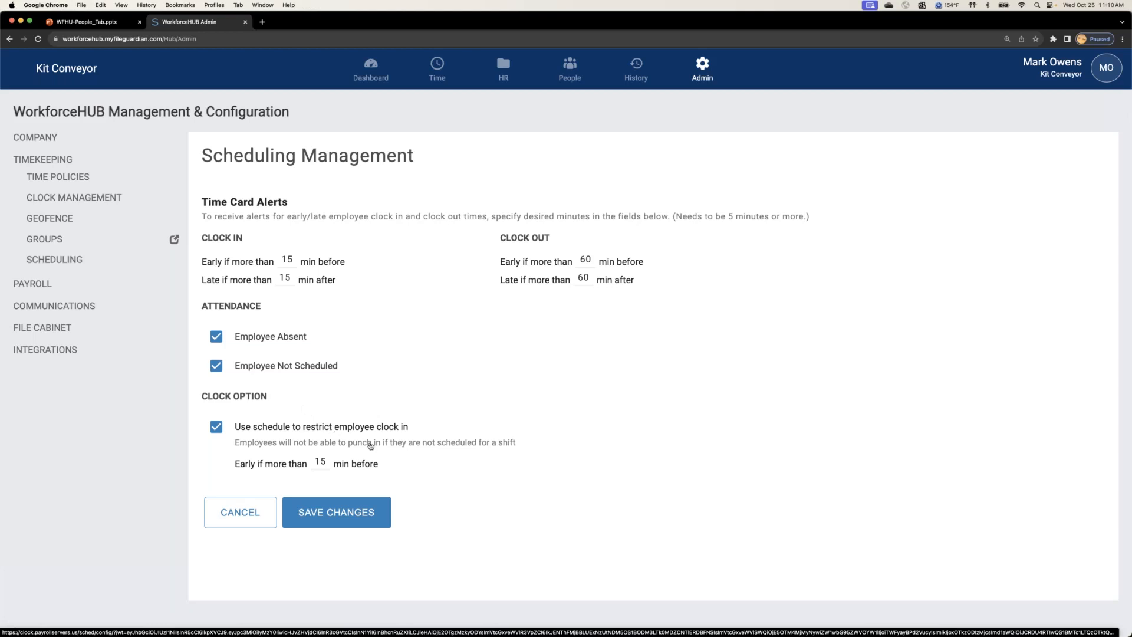
key(super+minus)
key(super+minus)
key(super+minus)
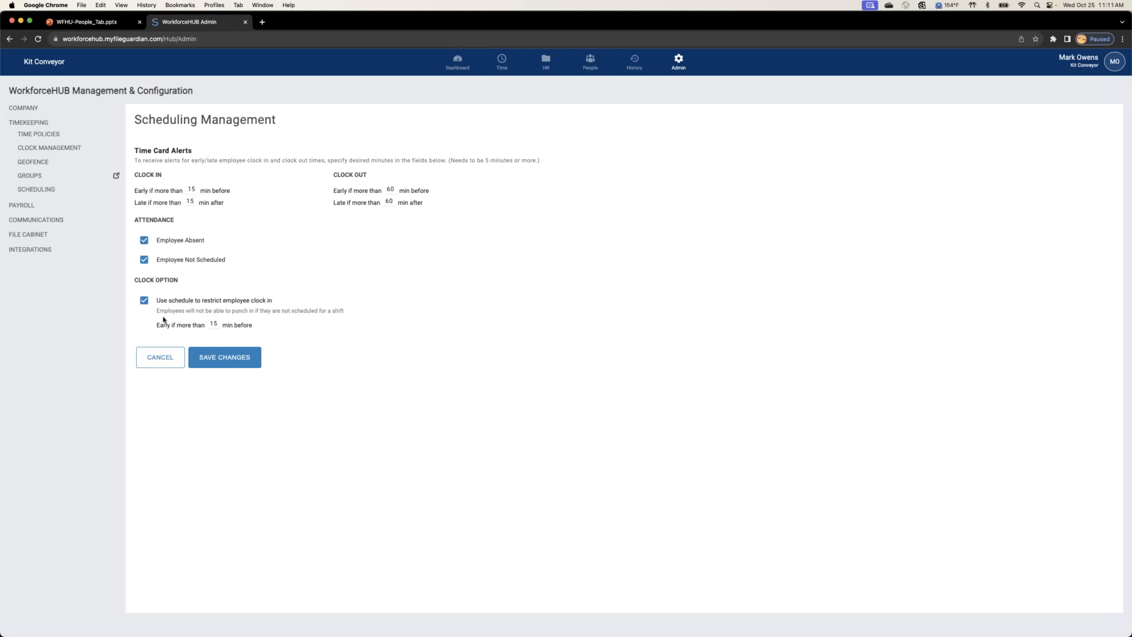
click(143, 300)
click(225, 345)
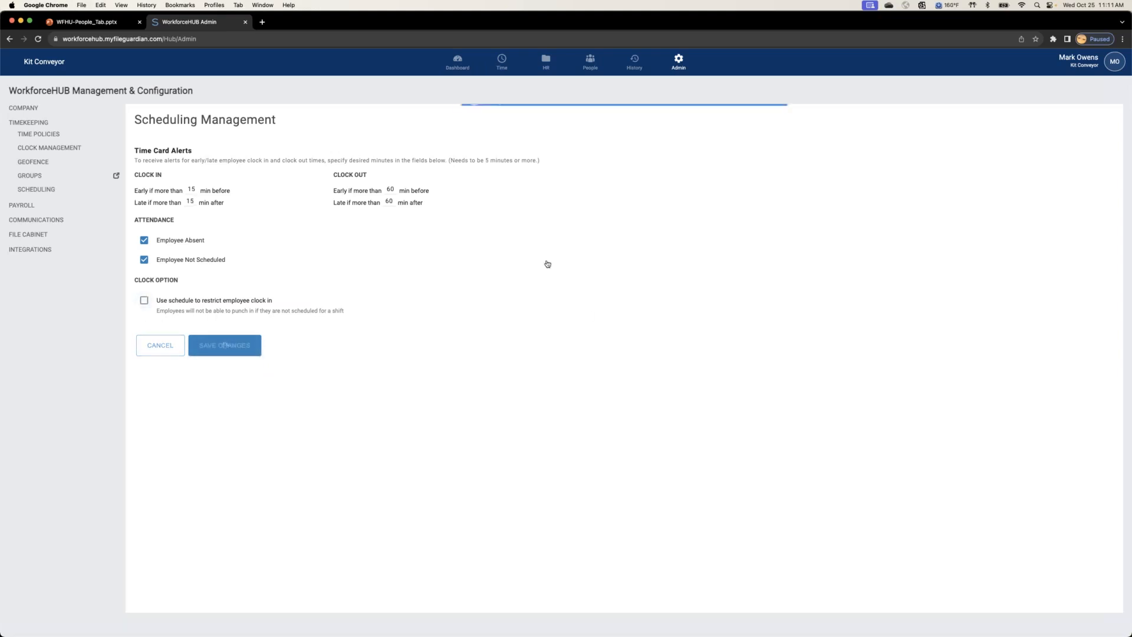
Step: Open the company owner's employee record and review the manager and employee notification settings
click(590, 65)
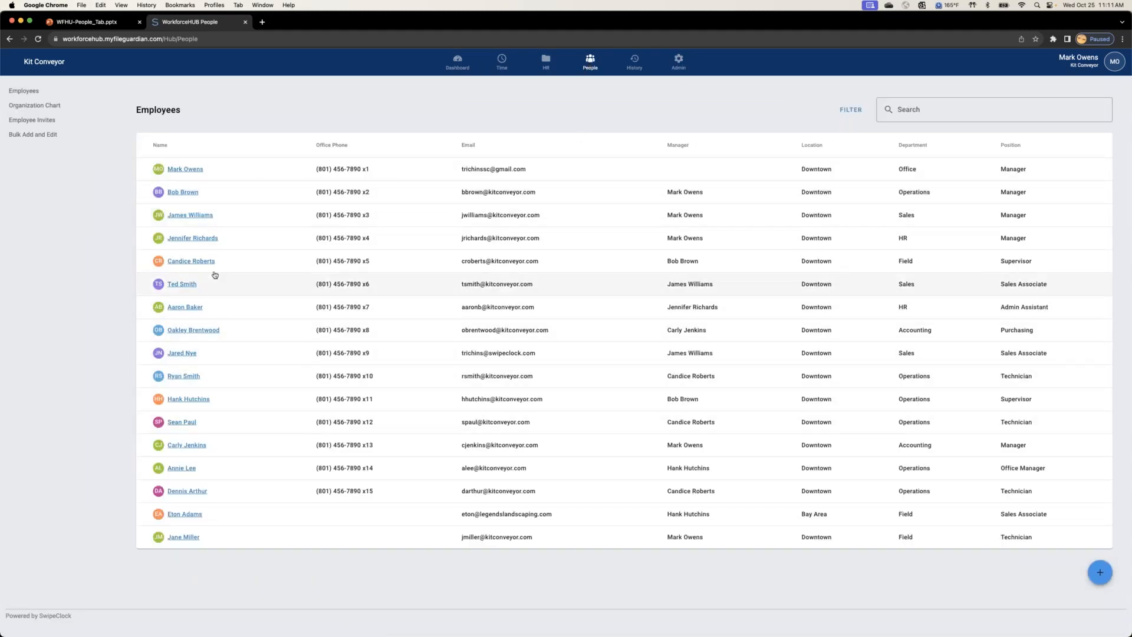
click(193, 169)
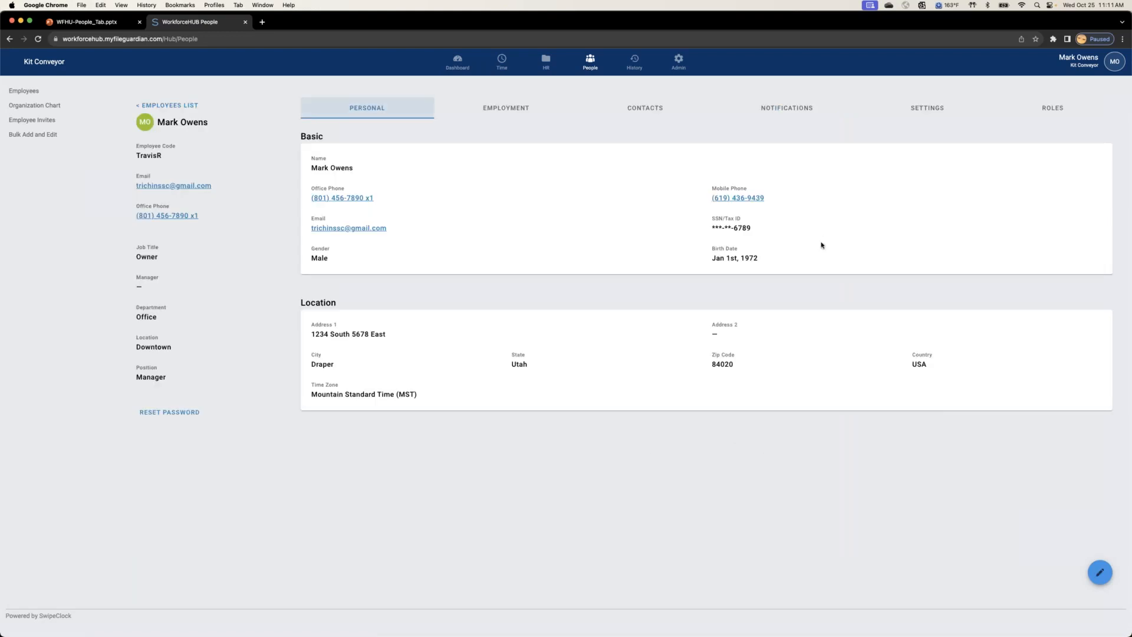
click(793, 110)
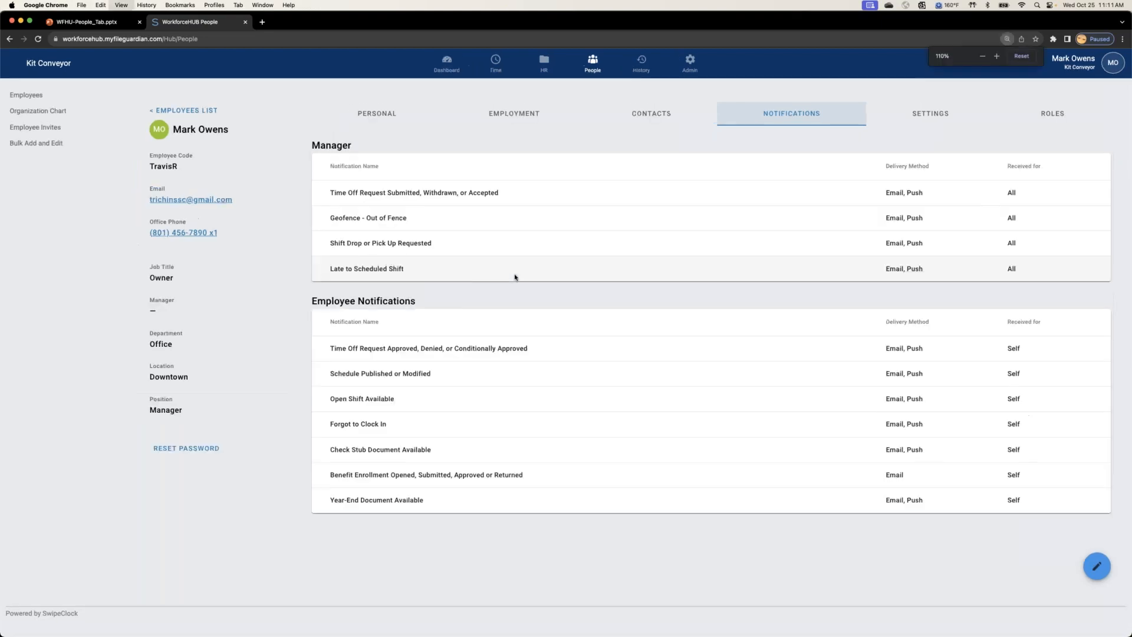
key(super+equal)
key(super+equal)
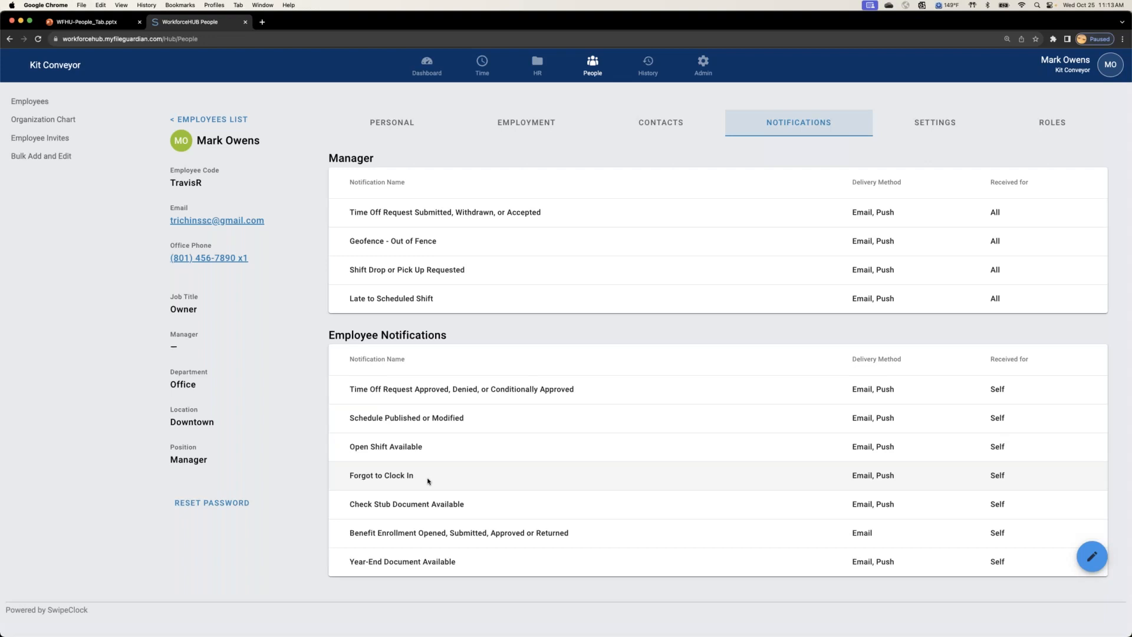
key(super+minus)
key(super+minus)
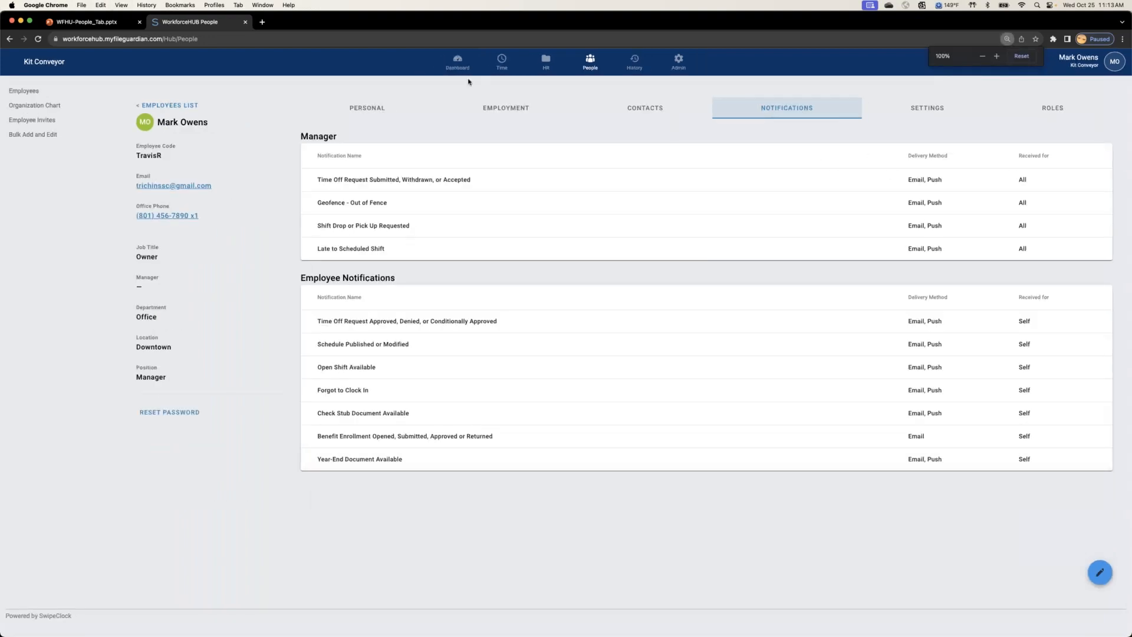
Step: Return to the managed schedule and look at the weeks of Oct 15 - Oct 21 and Oct 29 - Nov 4
click(502, 62)
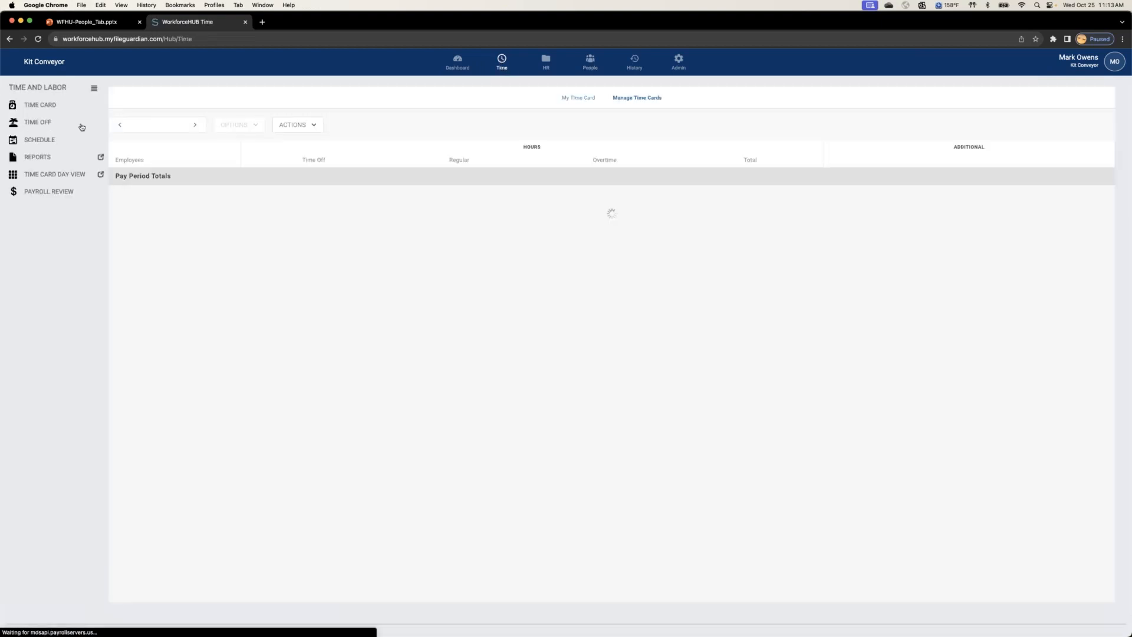
click(42, 140)
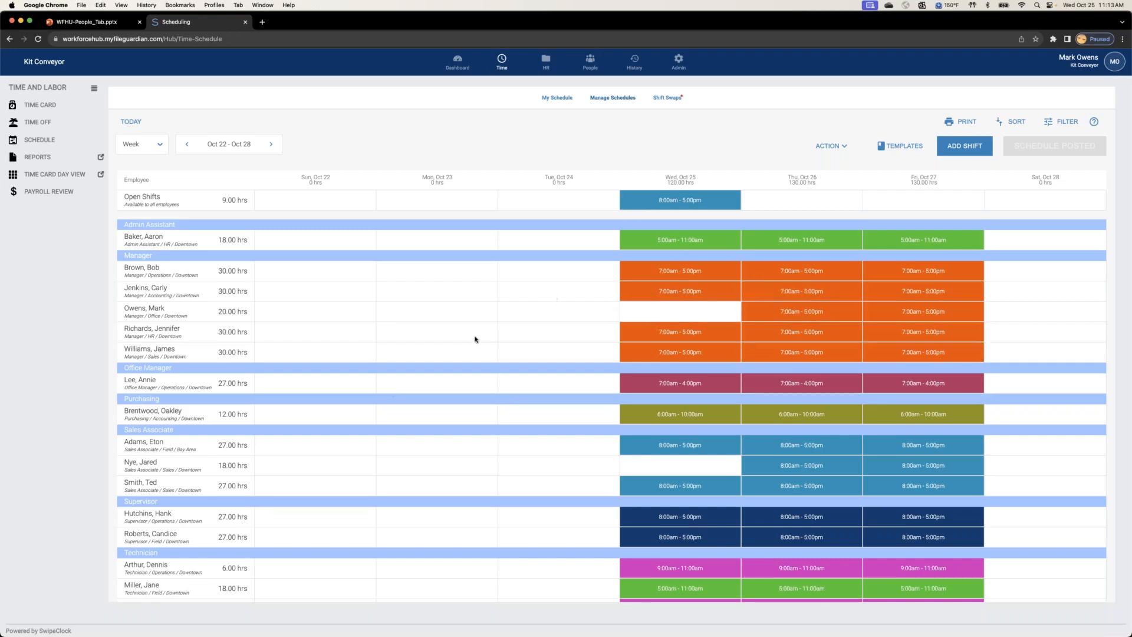
click(189, 145)
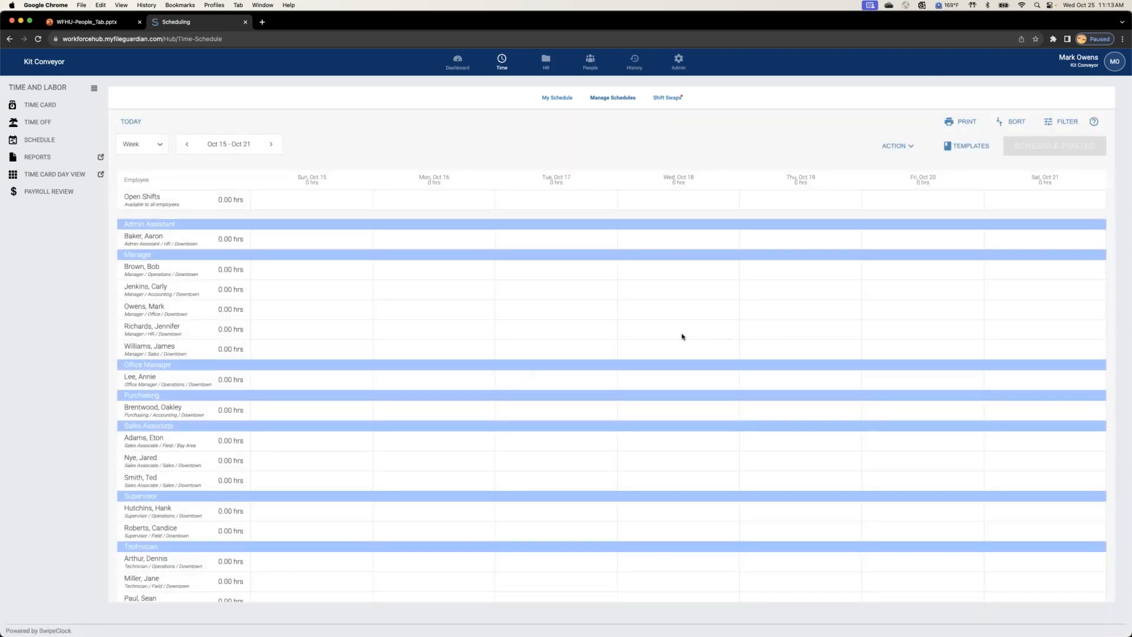
click(272, 145)
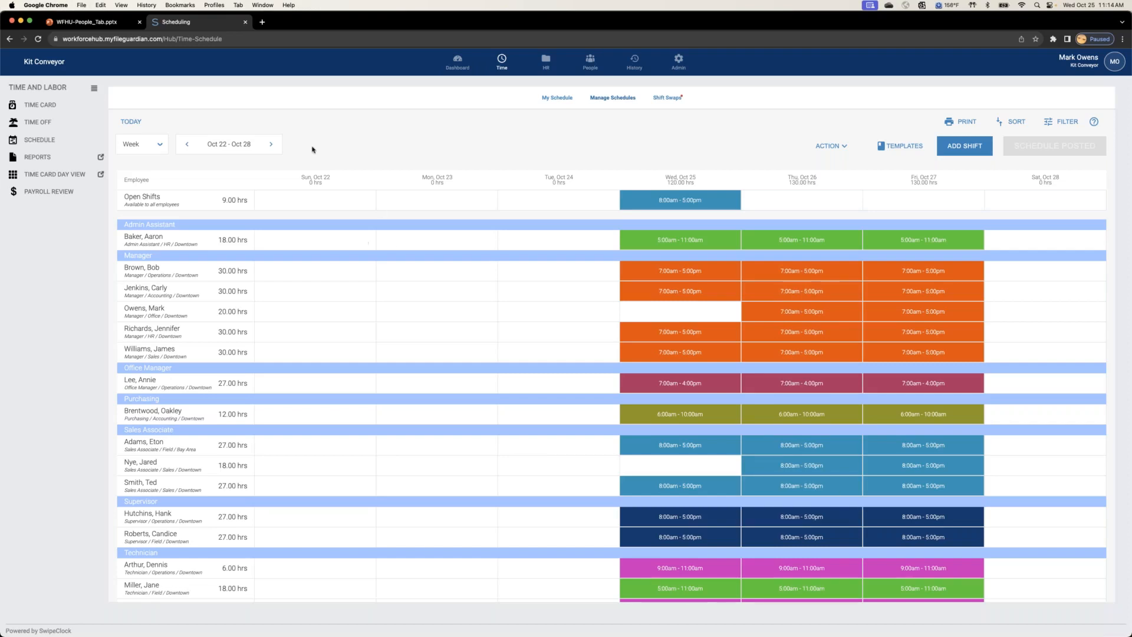
click(271, 144)
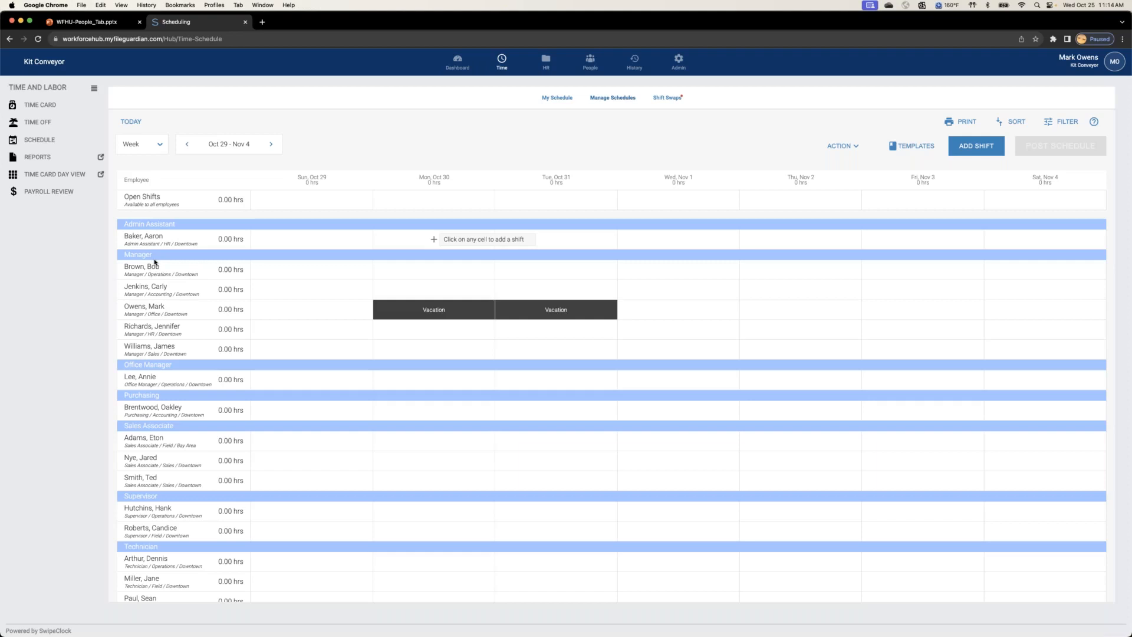
Step: Open the Sales Manager's employee record and review the department, location, position and manager in the employment details
click(591, 62)
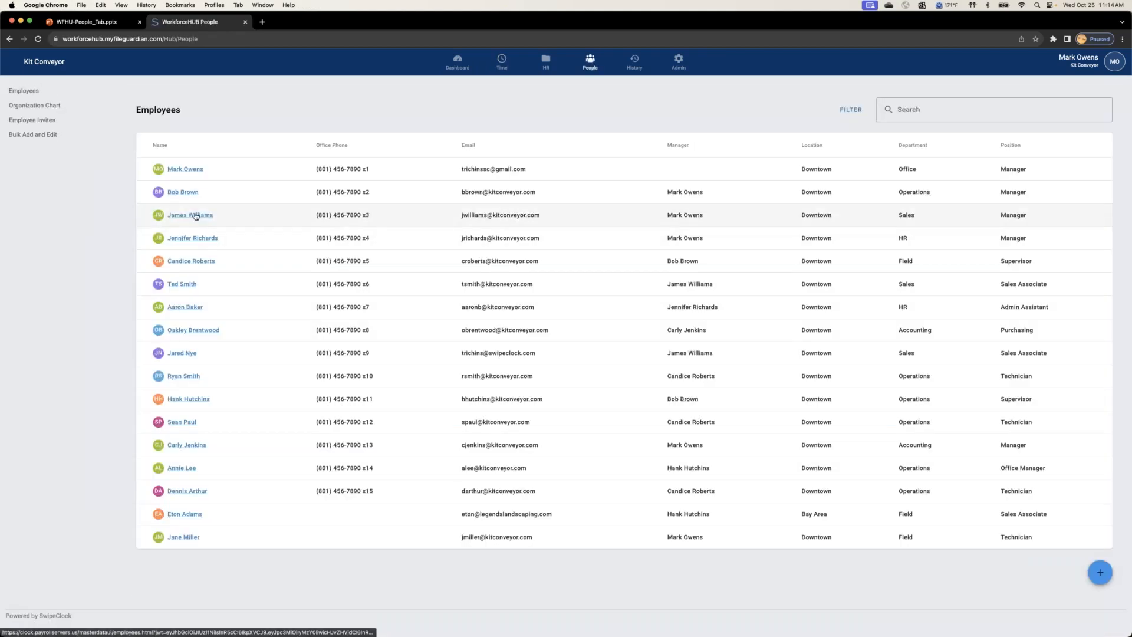
click(195, 215)
click(525, 109)
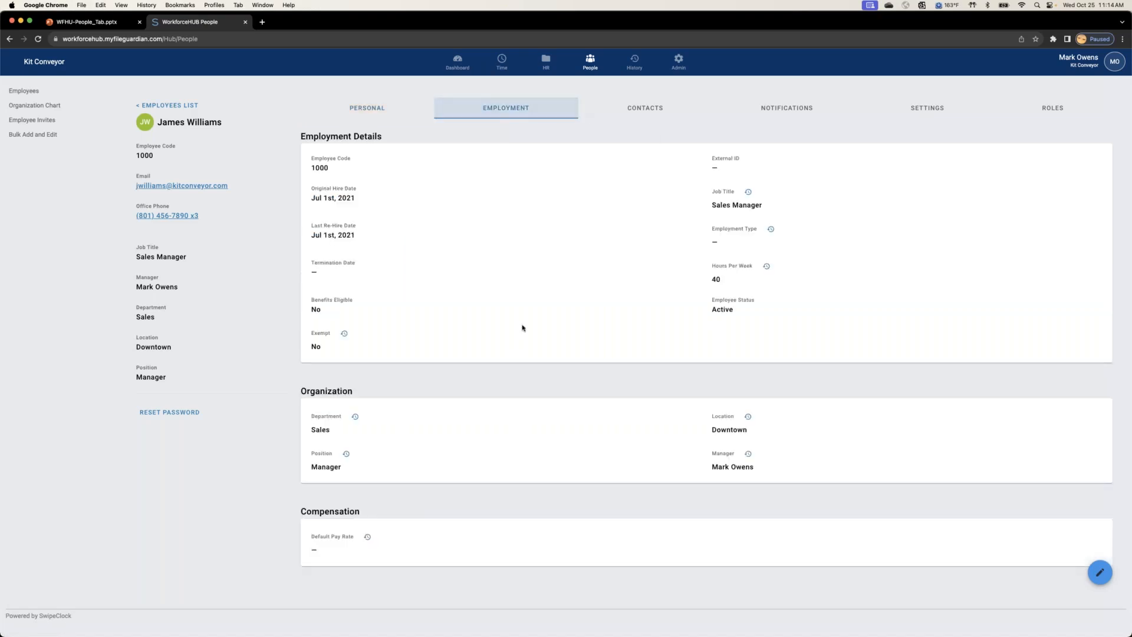
scroll(521, 328, down, 1)
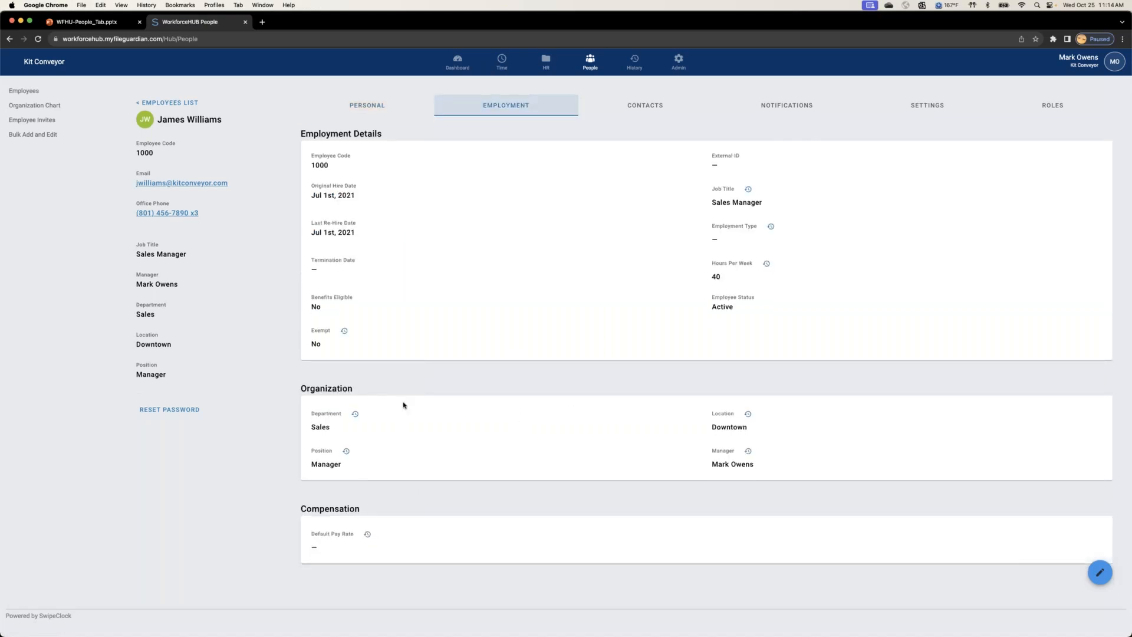
key(super+equal)
scroll(524, 401, down, 3)
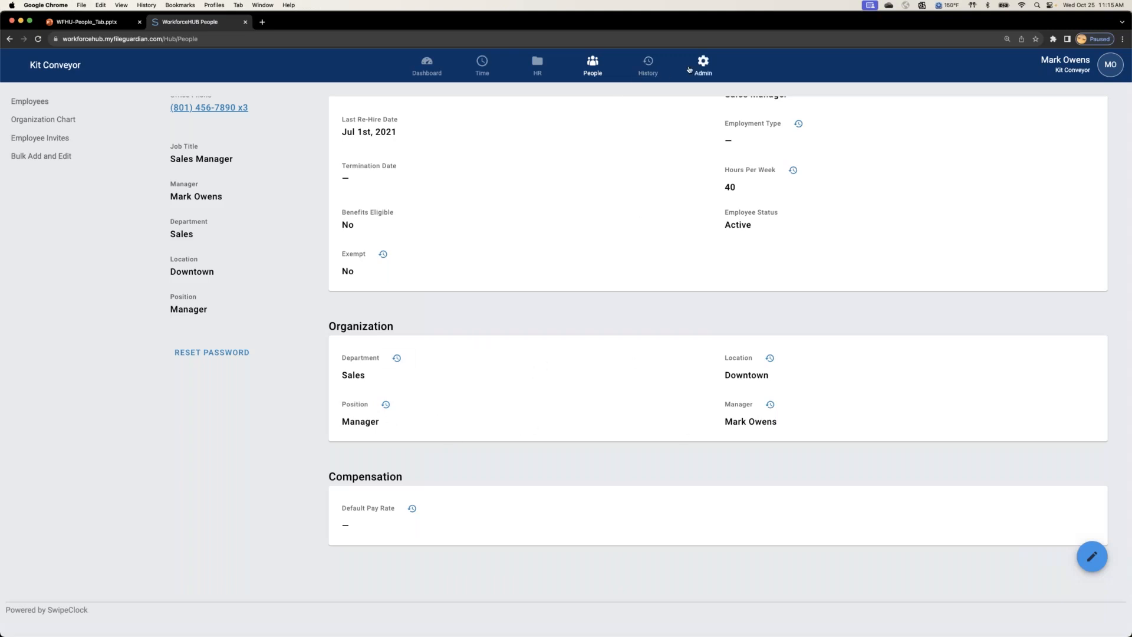
key(super+minus)
key(super+minus)
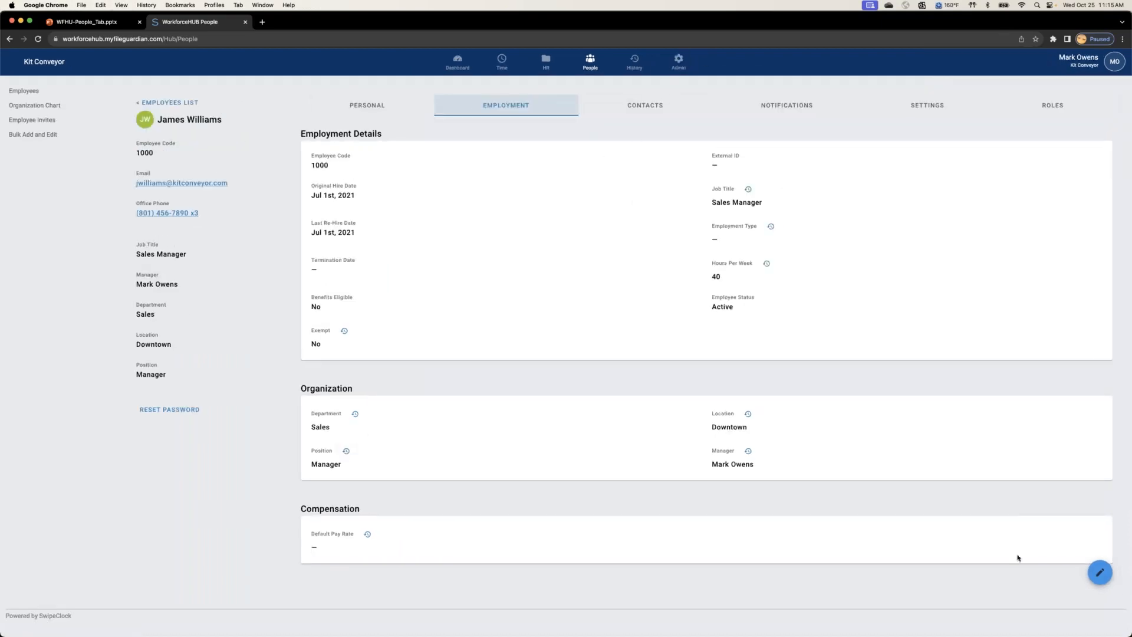
Step: Edit the Sales Manager's employment details, check the available locations while keeping Downtown, and save the record
click(1100, 571)
scroll(466, 461, down, 3)
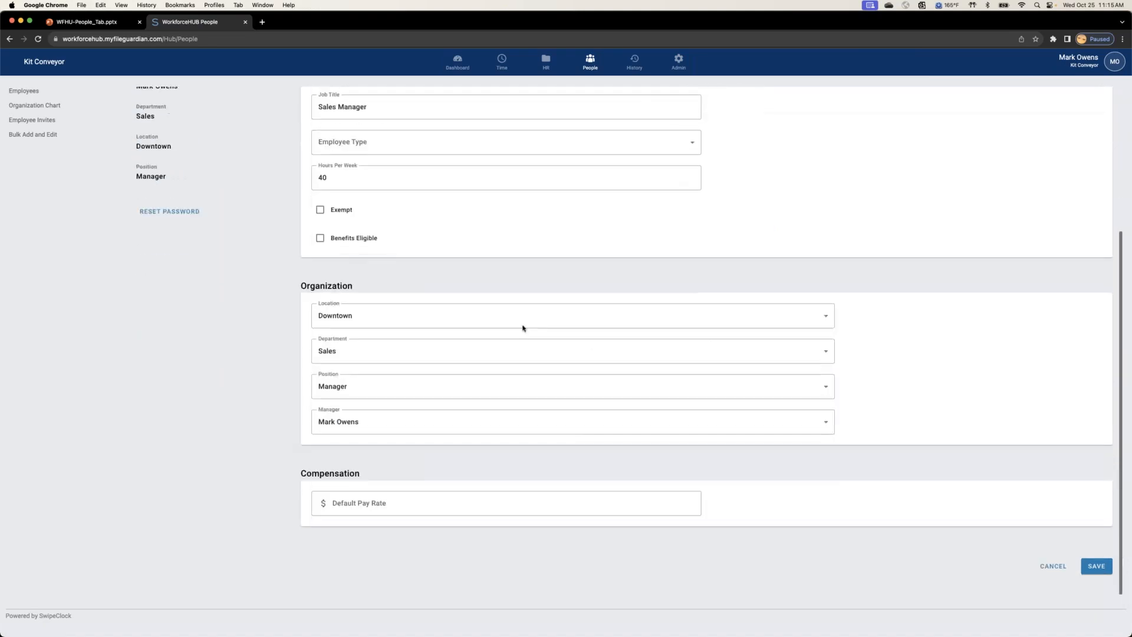
click(479, 316)
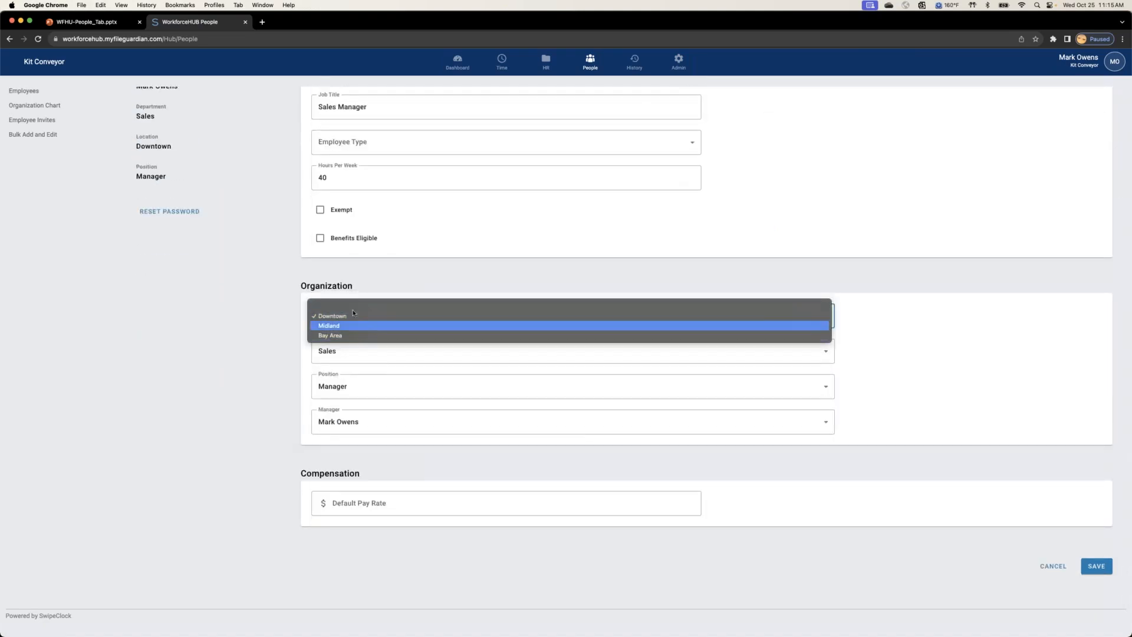
click(284, 386)
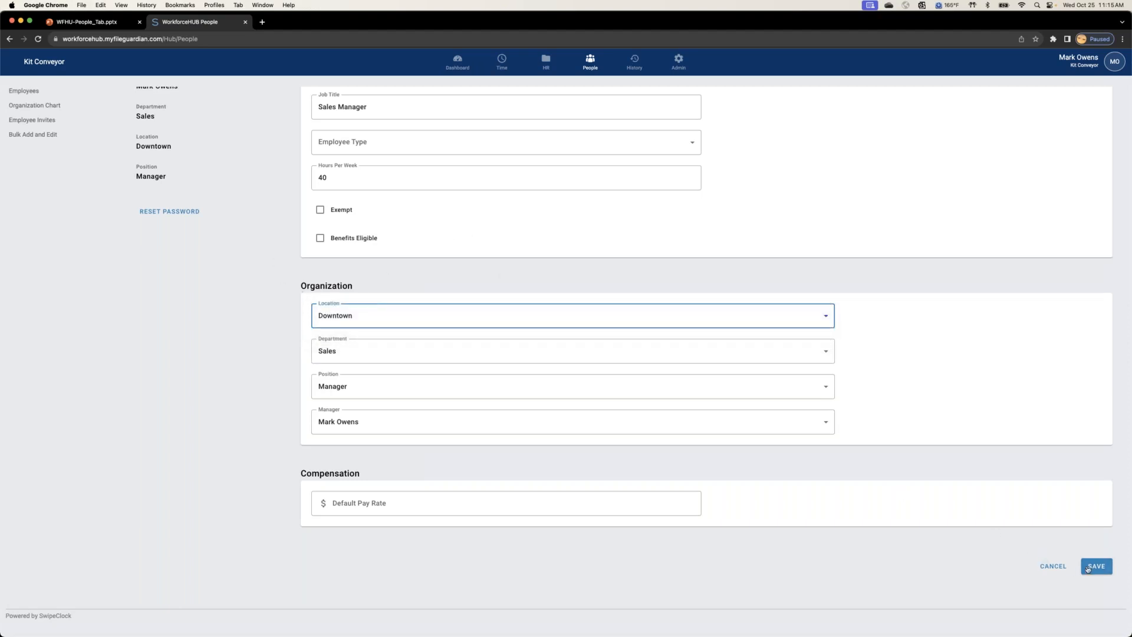
click(1088, 567)
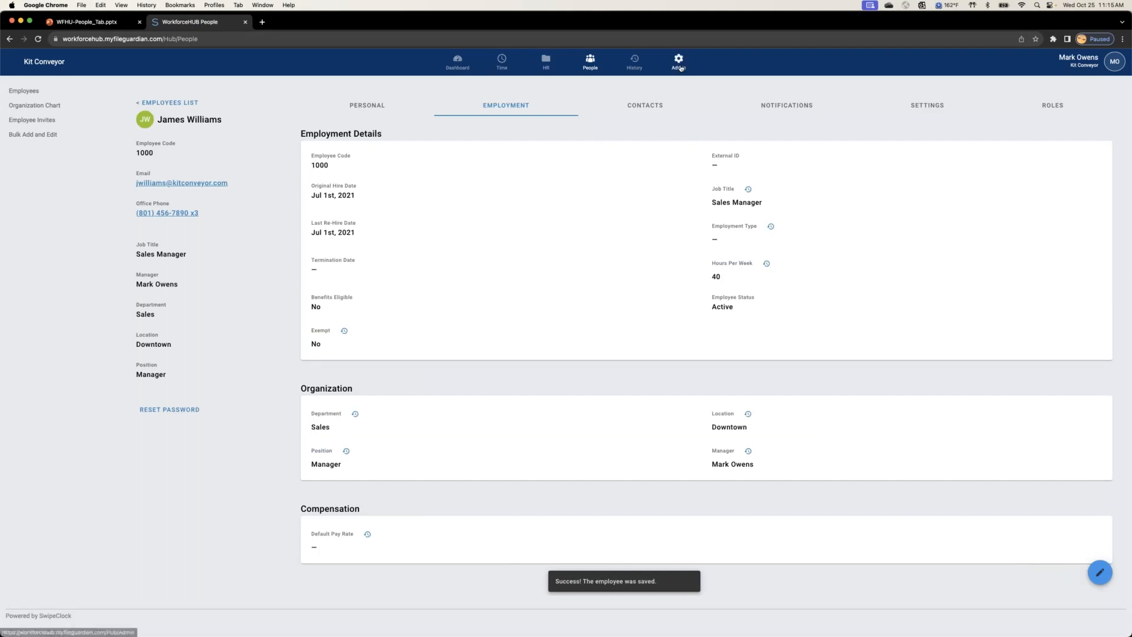
Step: Review the company's employee types and the departments, locations and positions in the organization setup
click(634, 62)
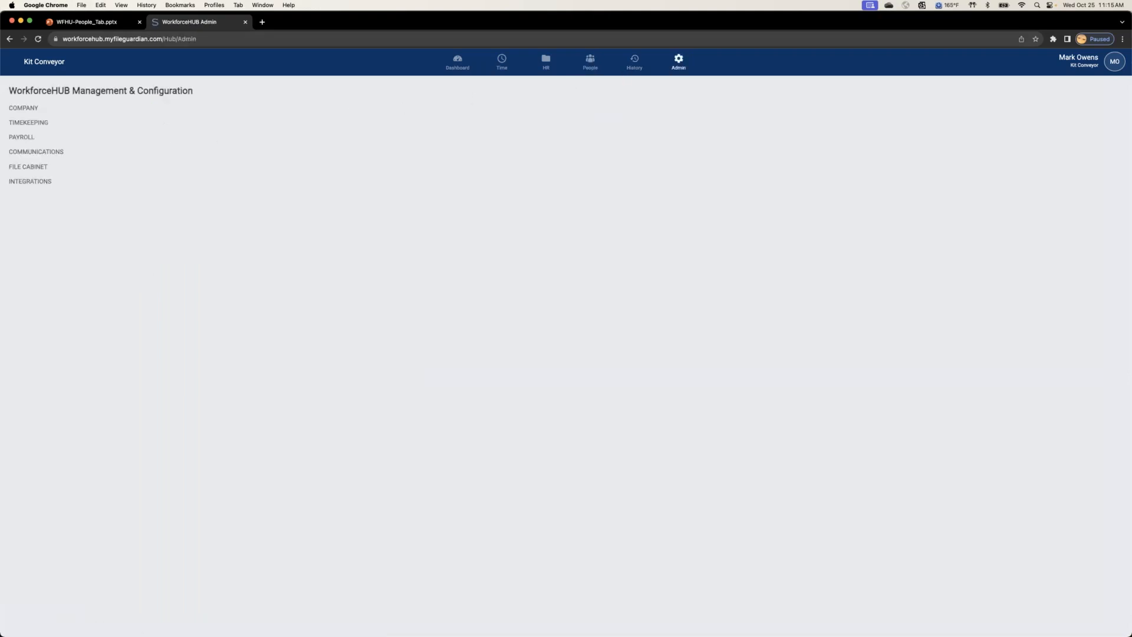
click(23, 108)
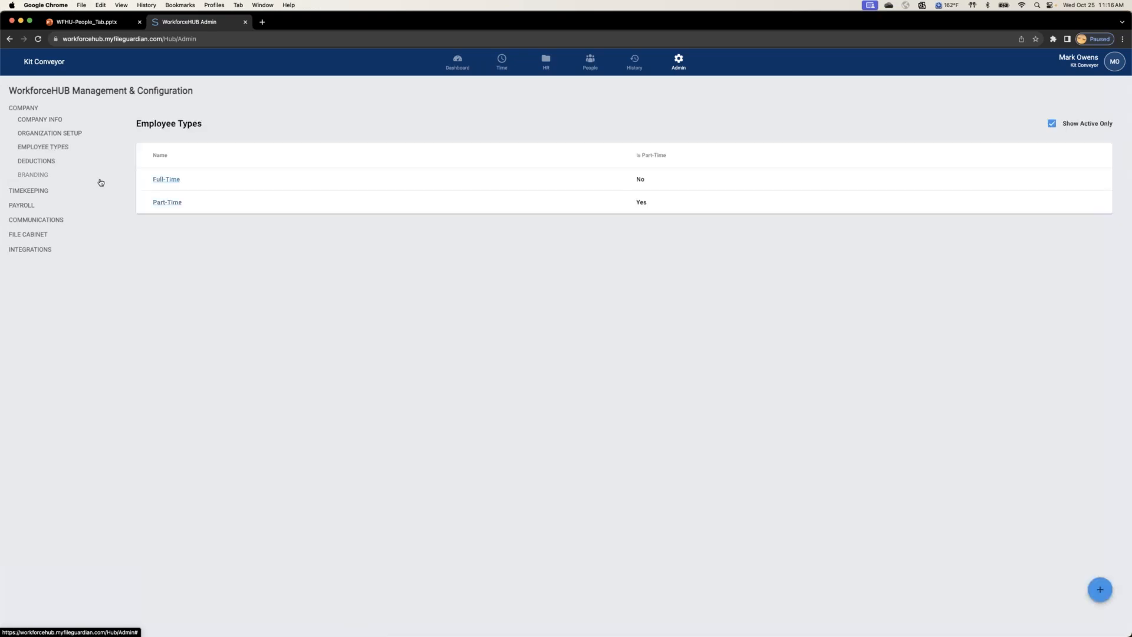
click(59, 134)
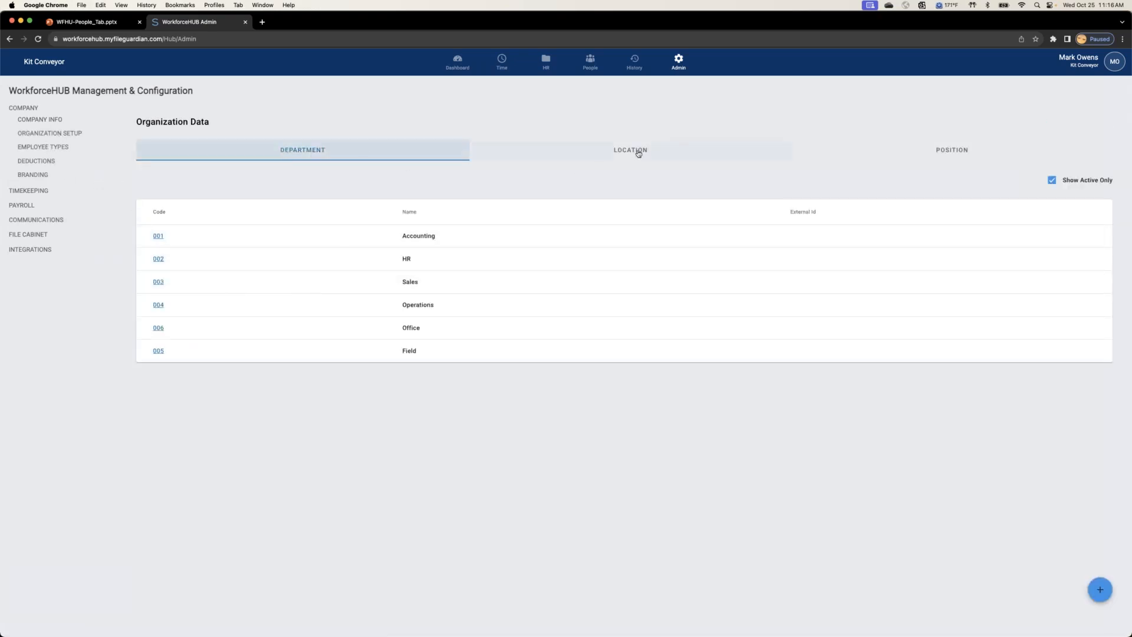
click(638, 153)
click(967, 153)
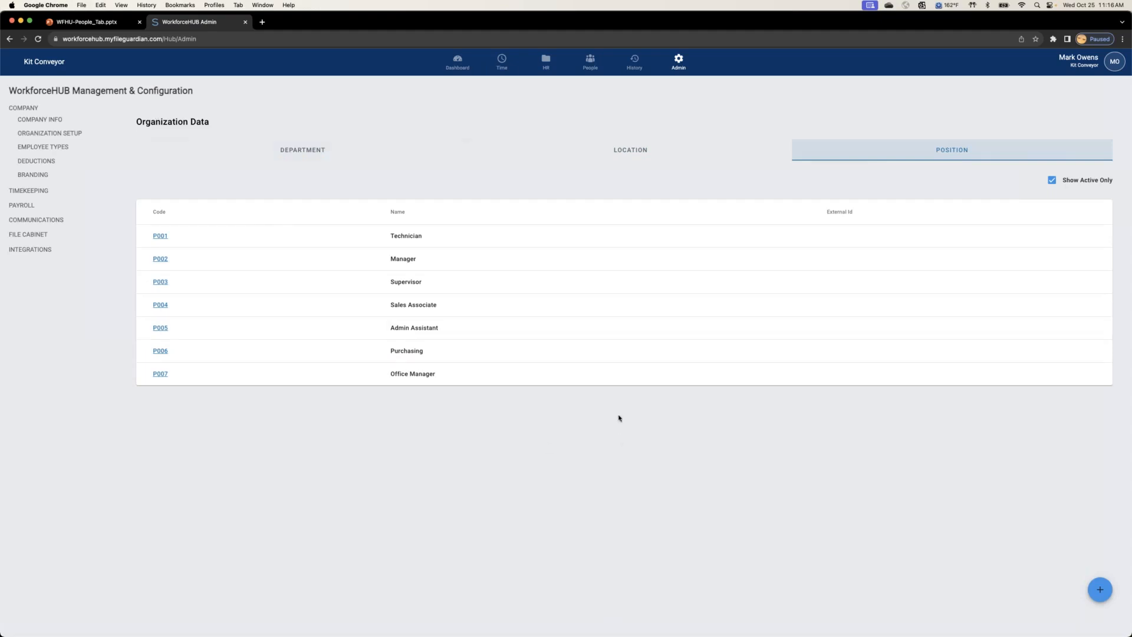
Step: Open the company Owner's employee record and review the employment details and organization assignments
click(582, 69)
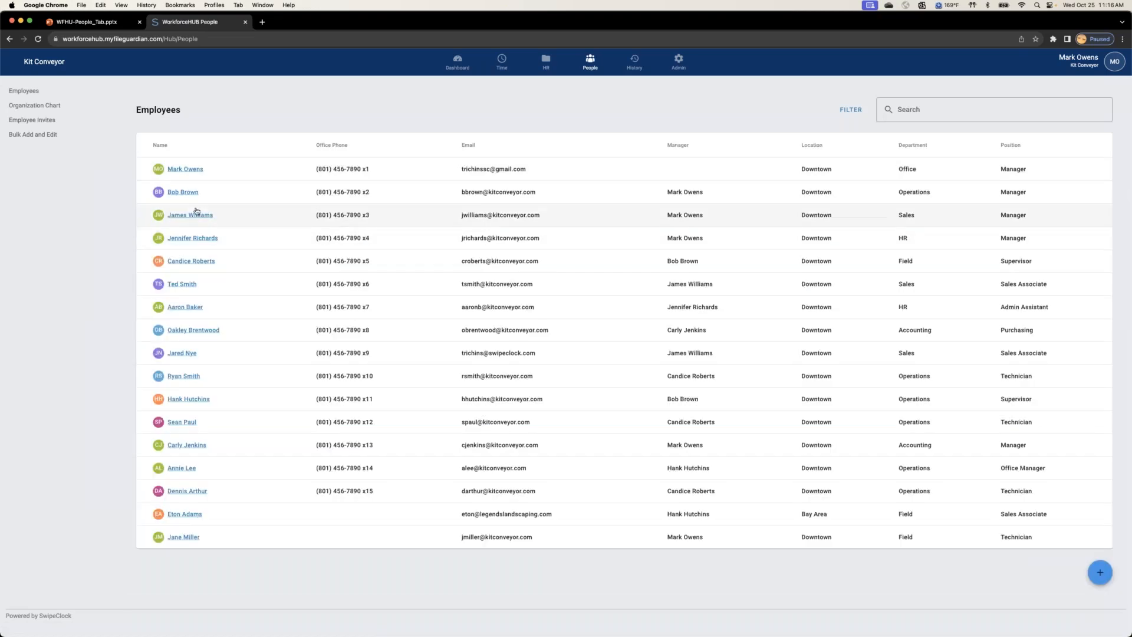
click(188, 170)
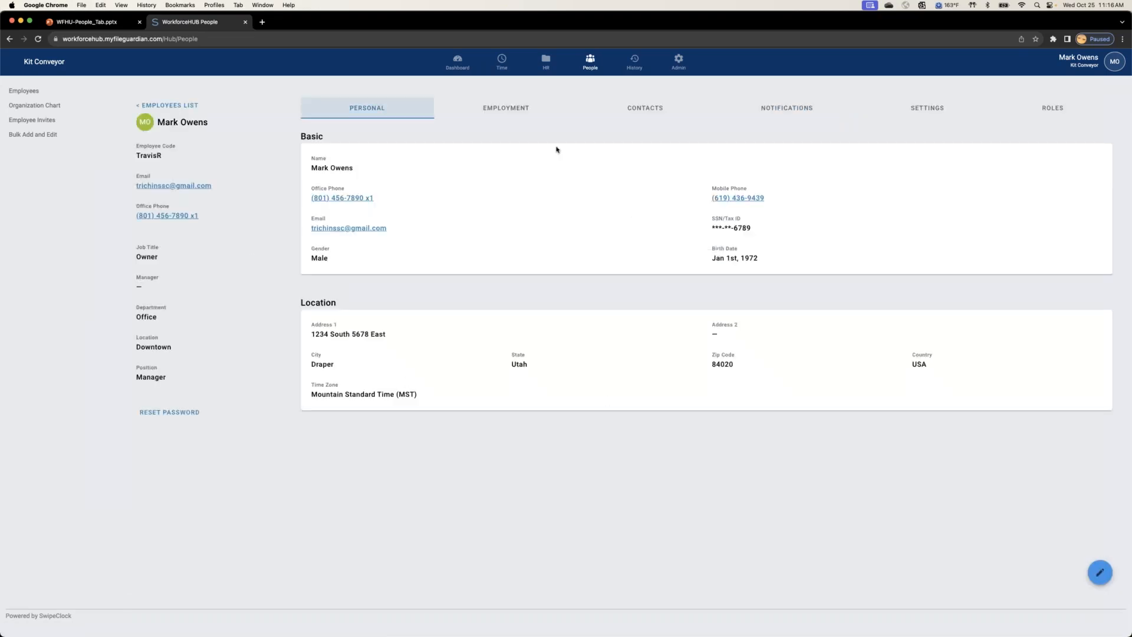
click(503, 112)
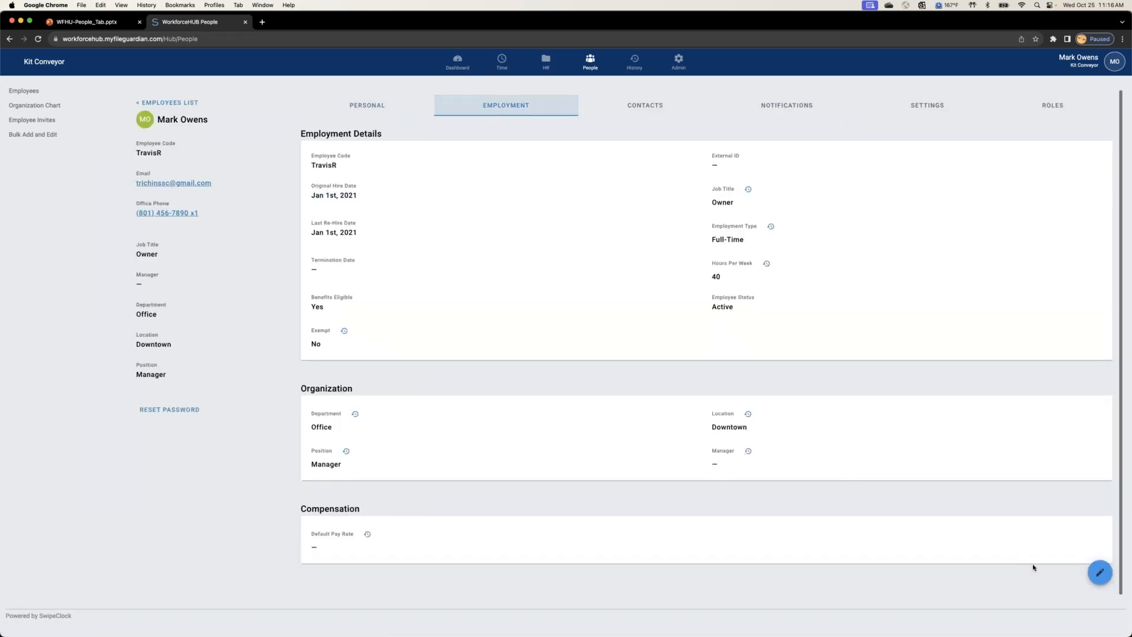
Step: Edit the Owner's employment details, check the location and department choices while keeping Downtown and Office, and save the record
click(1100, 572)
scroll(612, 470, down, 4)
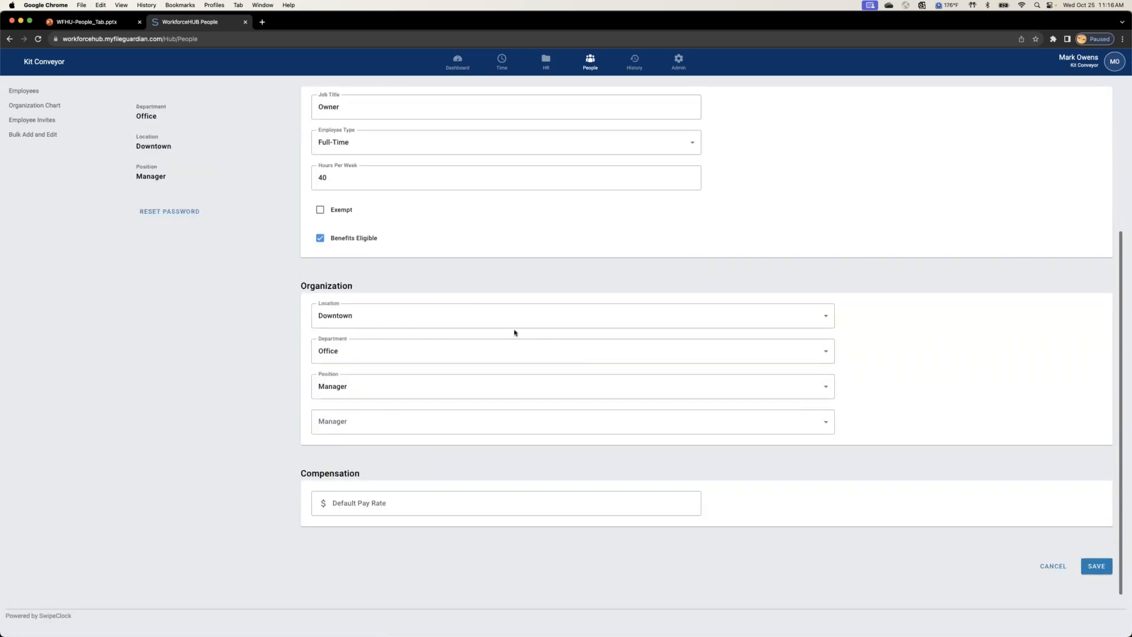
click(458, 312)
click(323, 350)
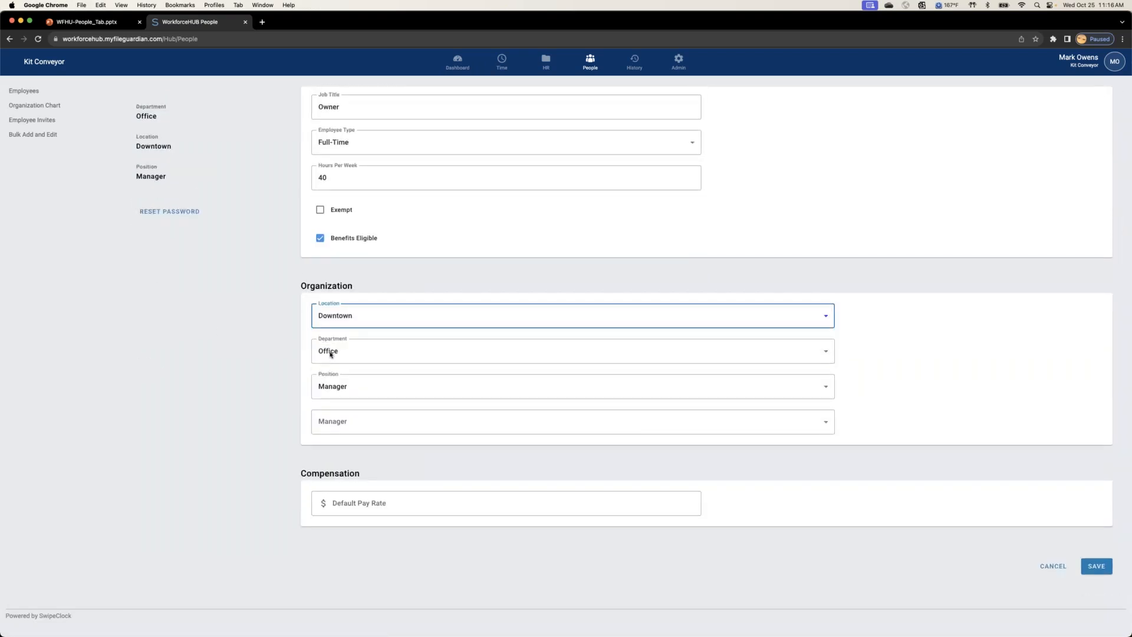
click(371, 354)
click(256, 364)
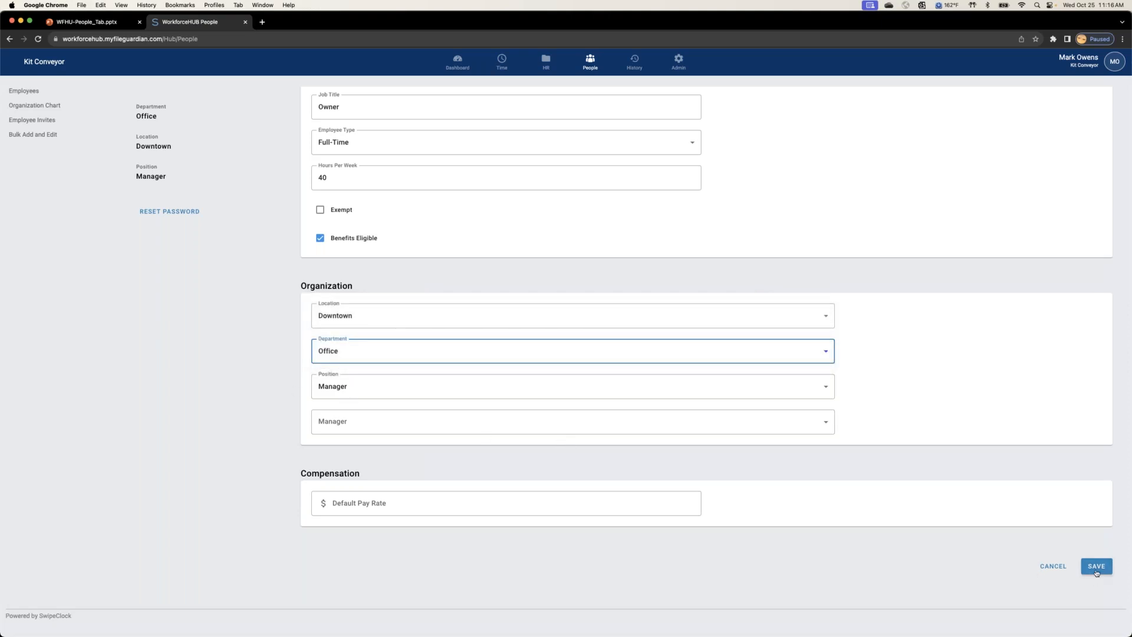
click(1097, 567)
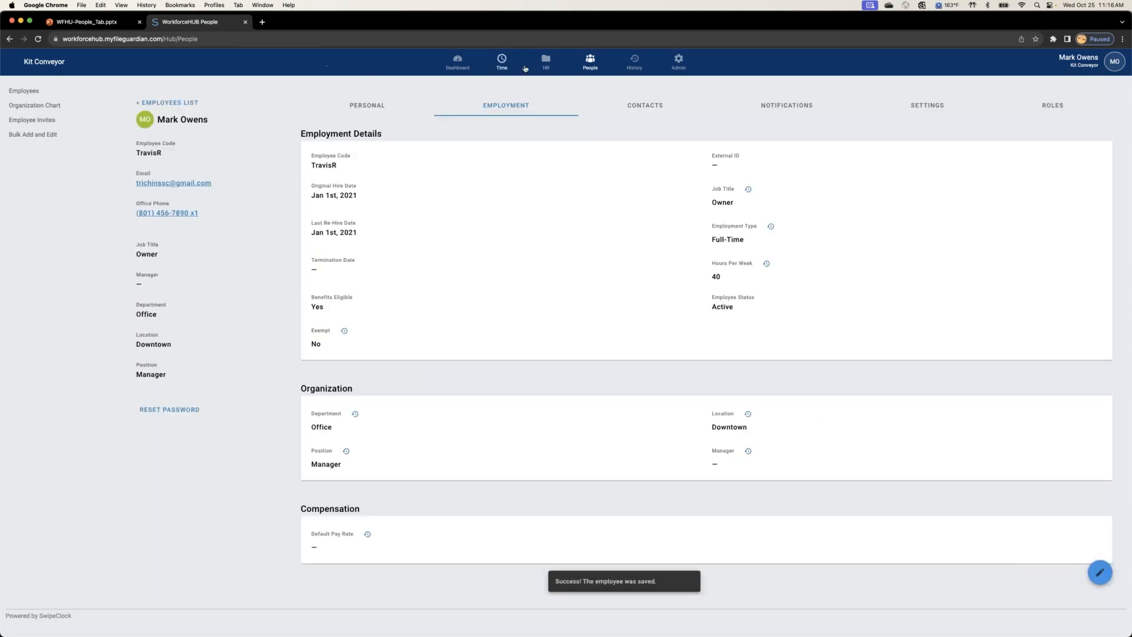
Step: Open the managed employee schedule and sort it by Department
click(501, 62)
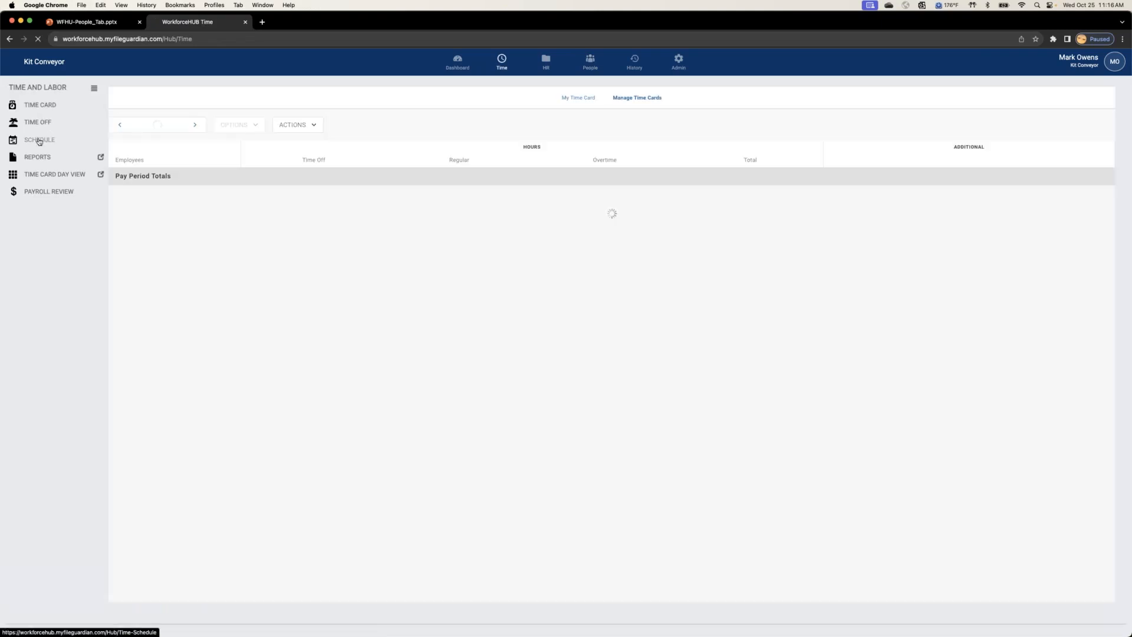
click(39, 141)
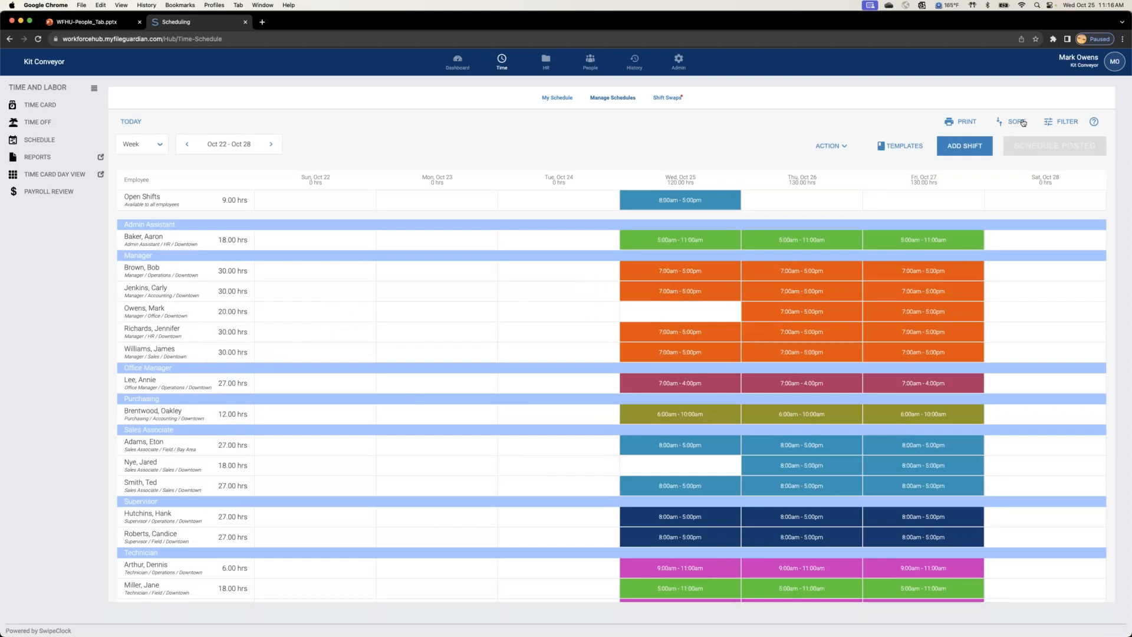
click(1017, 121)
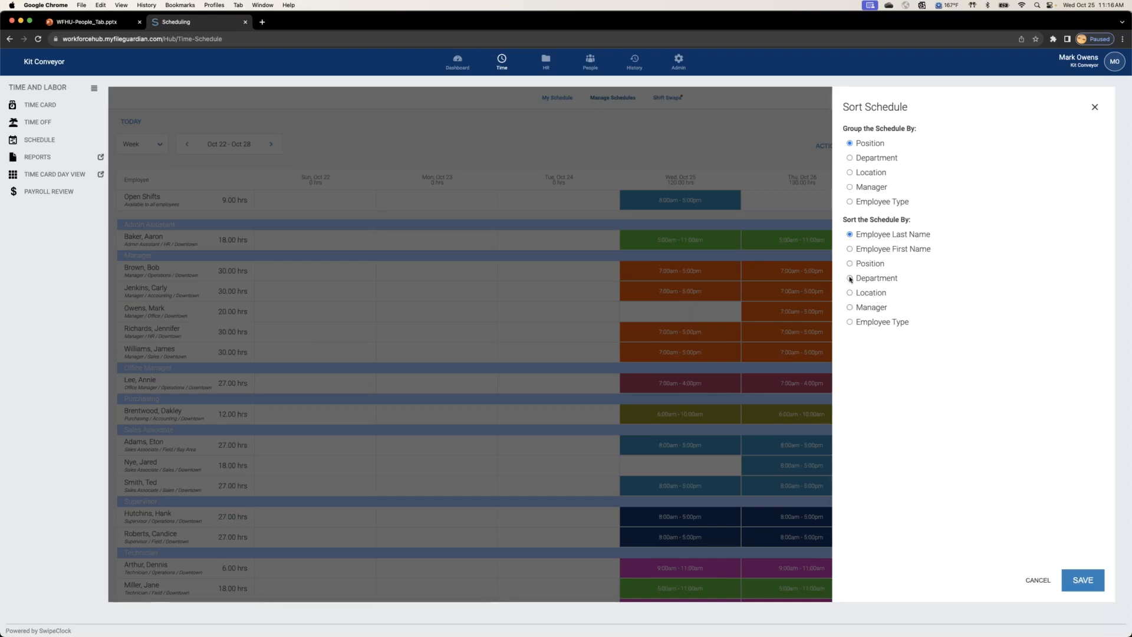
click(849, 278)
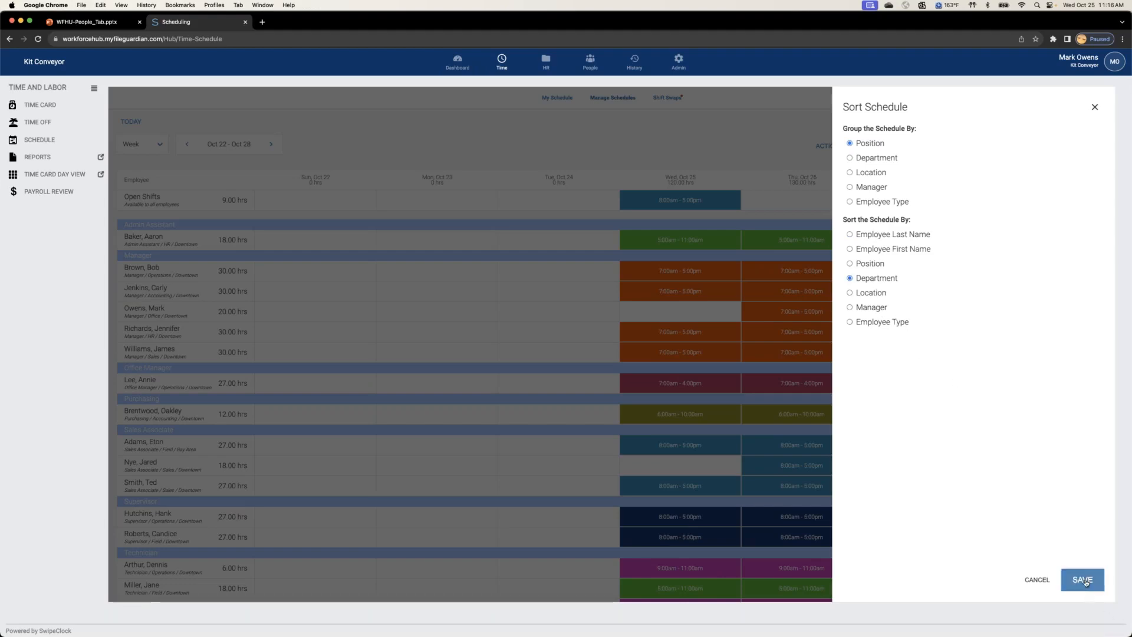
click(1082, 580)
Step: Group the managed schedule by Manager
click(1005, 126)
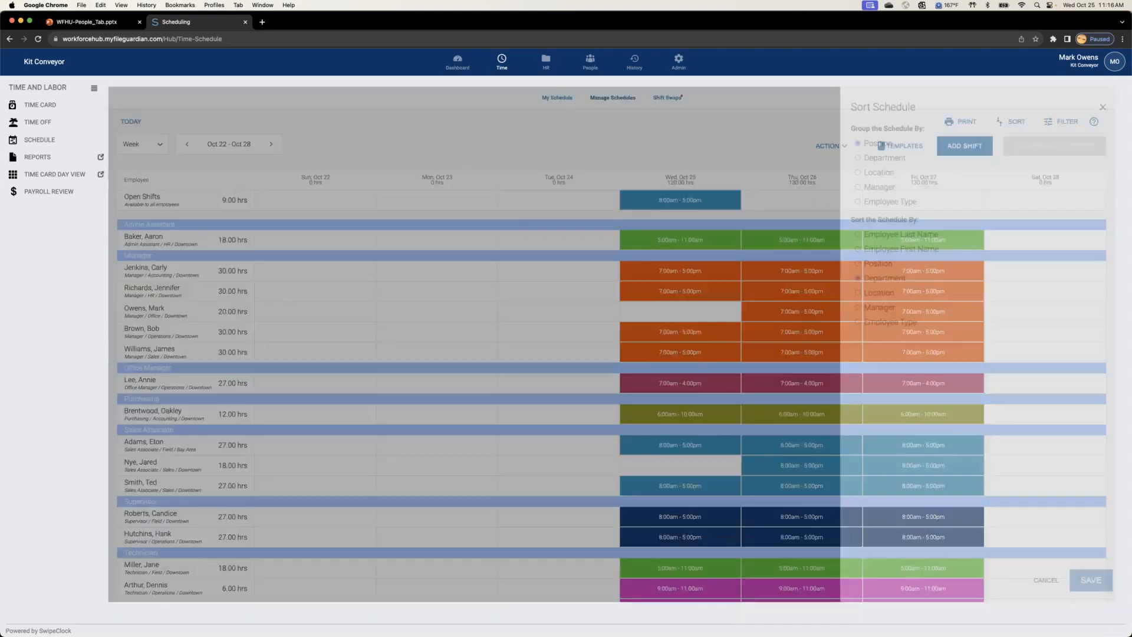
click(850, 172)
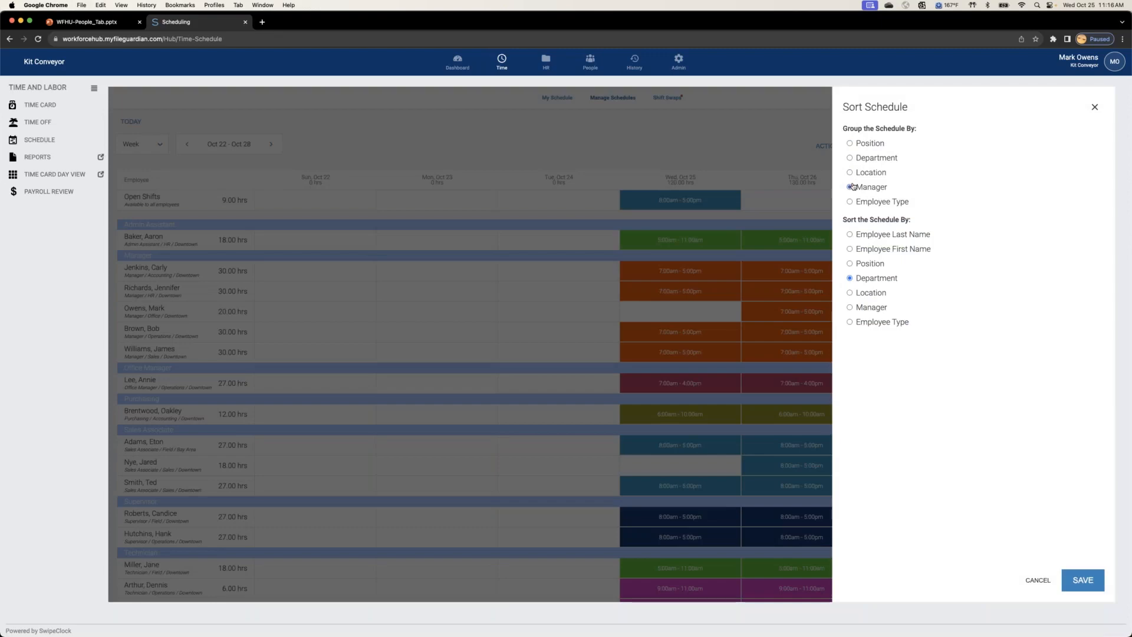
click(1084, 579)
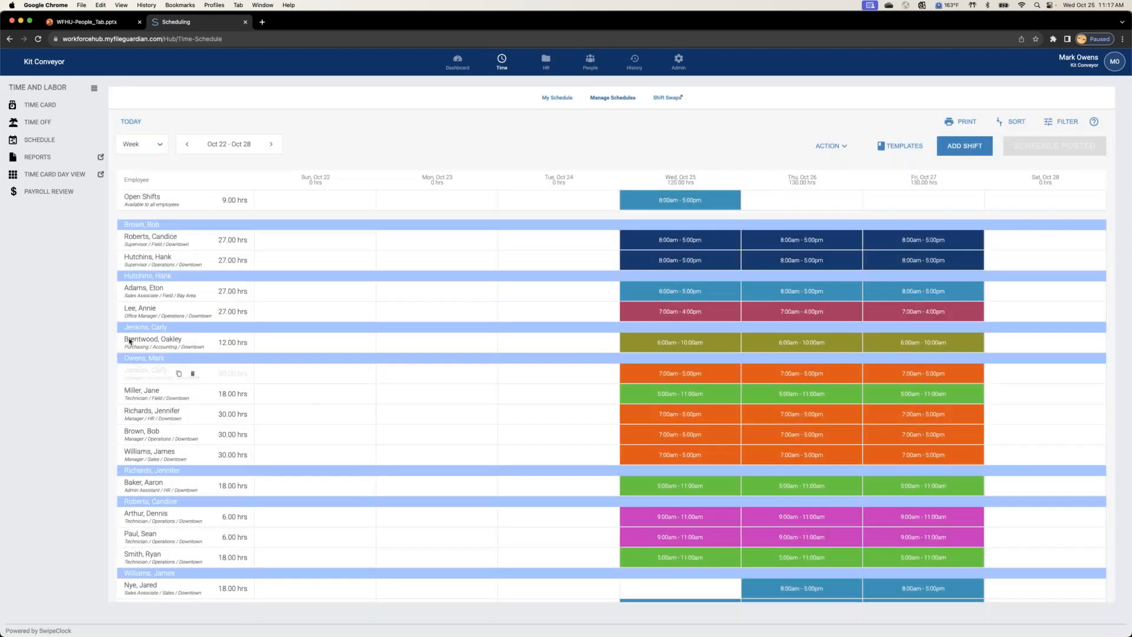
Step: Filter the schedule to the Sales department, view its shifts, and clear the filter again
click(1056, 126)
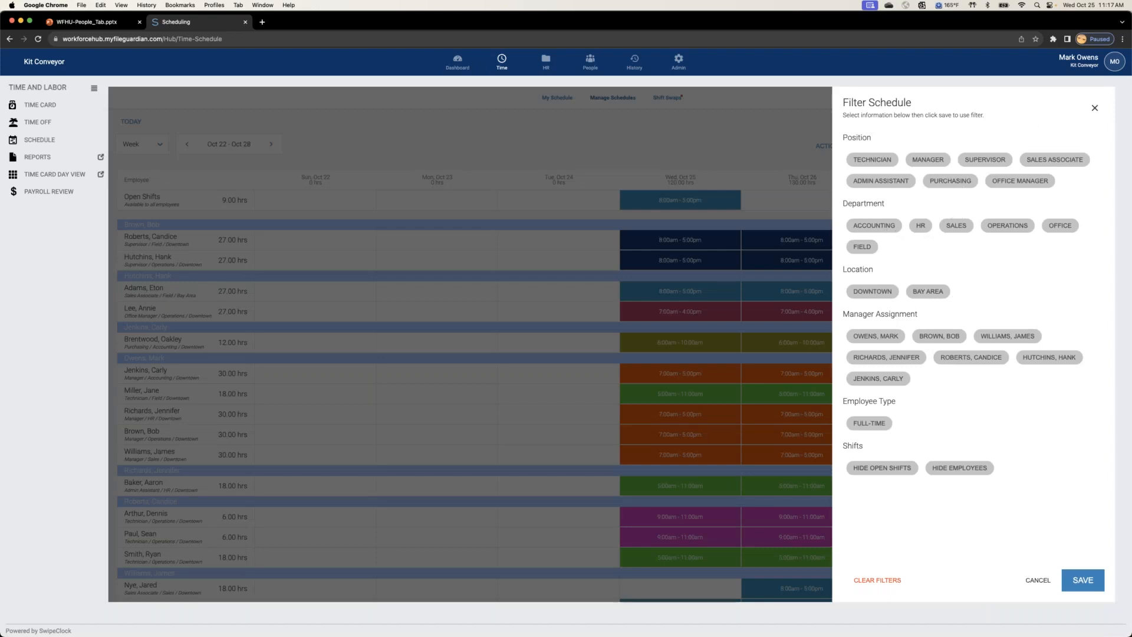
click(957, 228)
click(1082, 581)
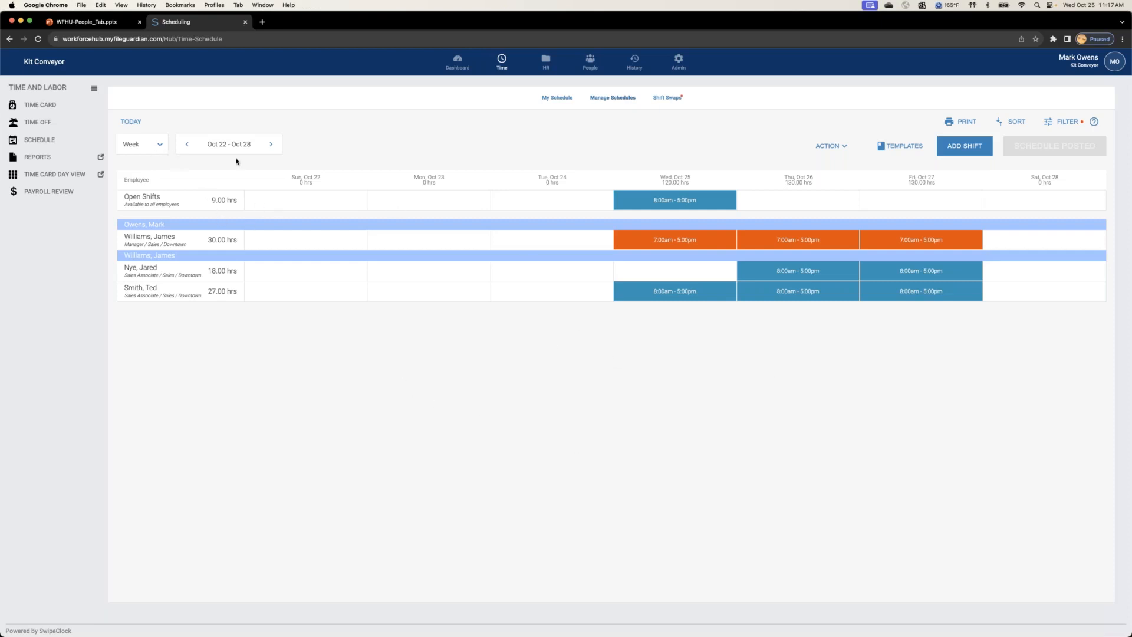
click(1065, 124)
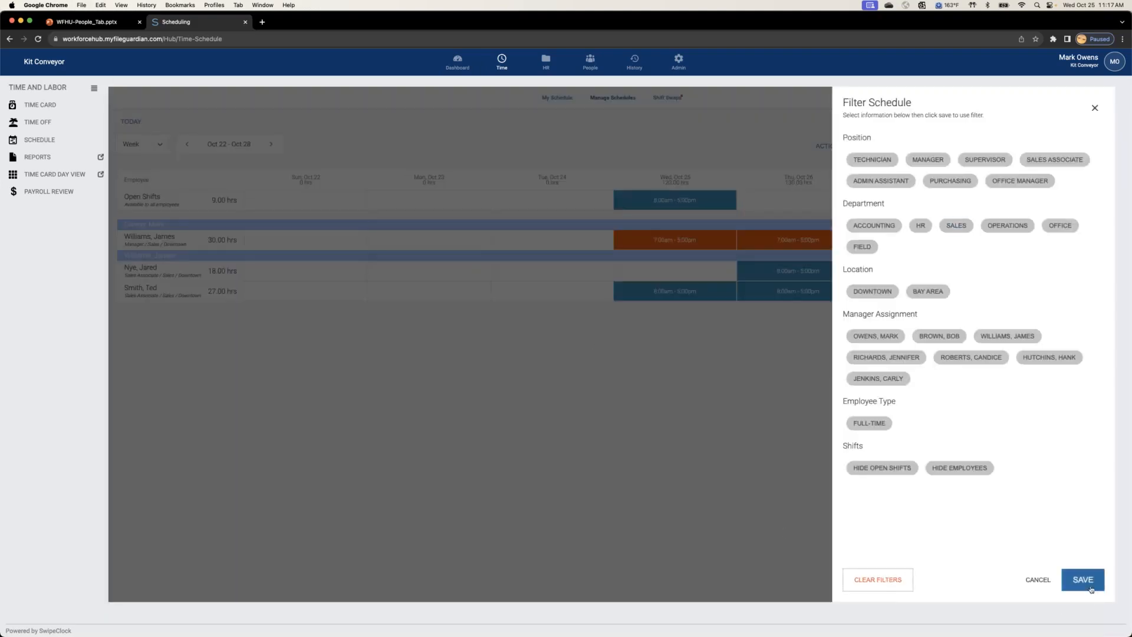
click(1083, 580)
Step: In the week of Oct 29 - Nov 4, start a Monday shift for the Field supervisor, 6:00am to 3:00pm, 30-minute lunch, and check the shift colors
click(270, 145)
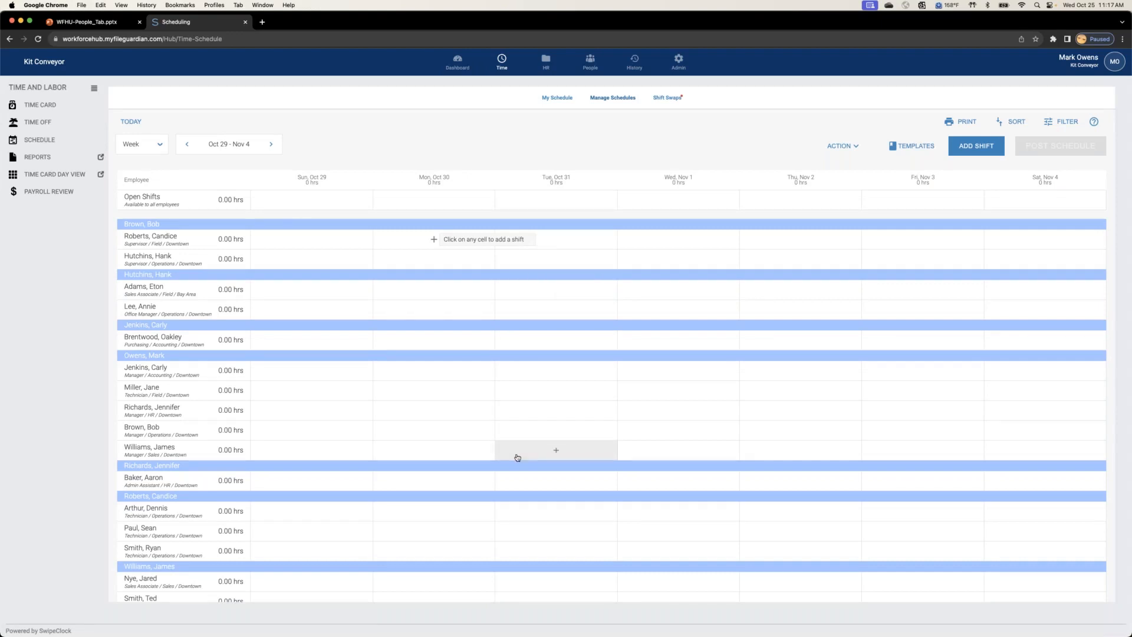
click(433, 240)
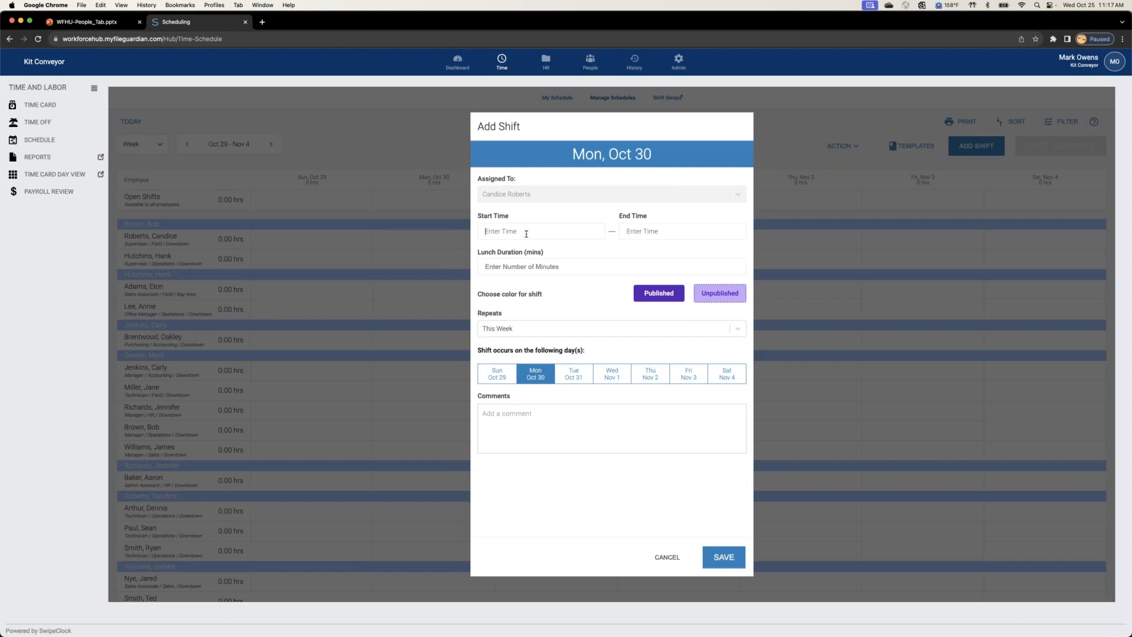
click(527, 234)
text(6a)
click(646, 231)
text(3p)
click(525, 267)
text(30)
click(637, 294)
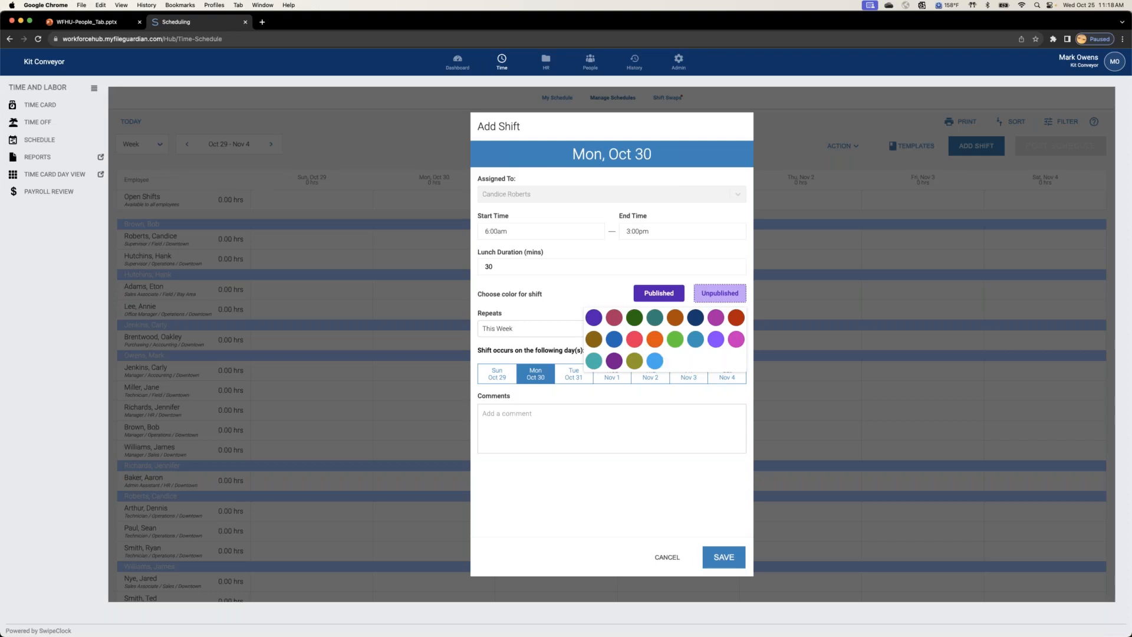
click(591, 396)
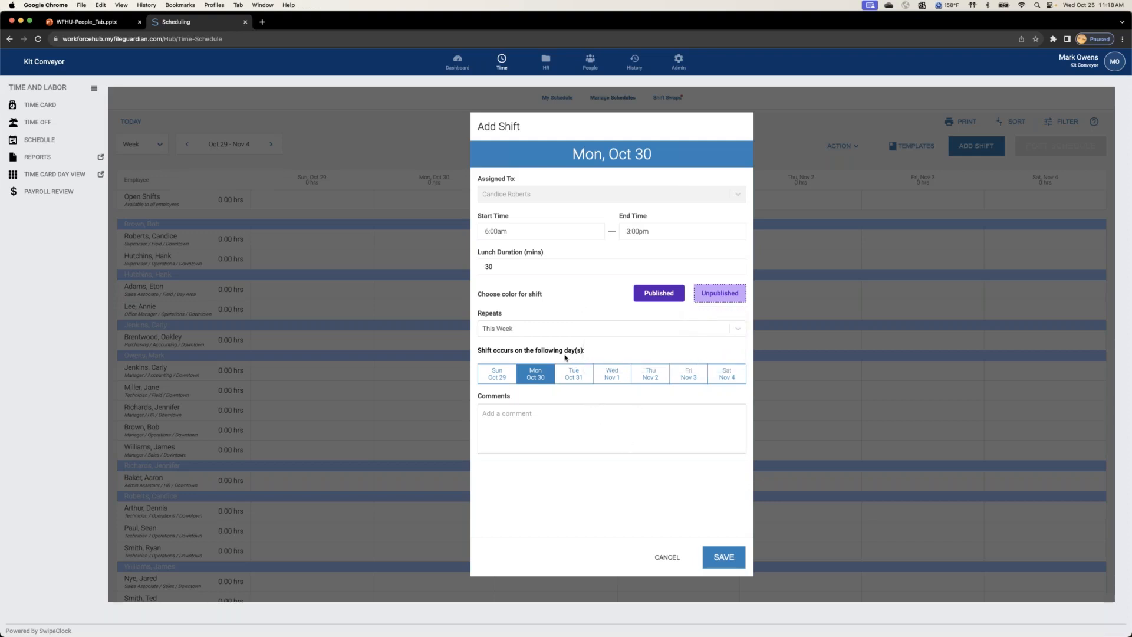
Step: Keep the shift's repeat at This Week and extend it to Tuesday through Friday, Oct 31 to Nov 3
click(571, 331)
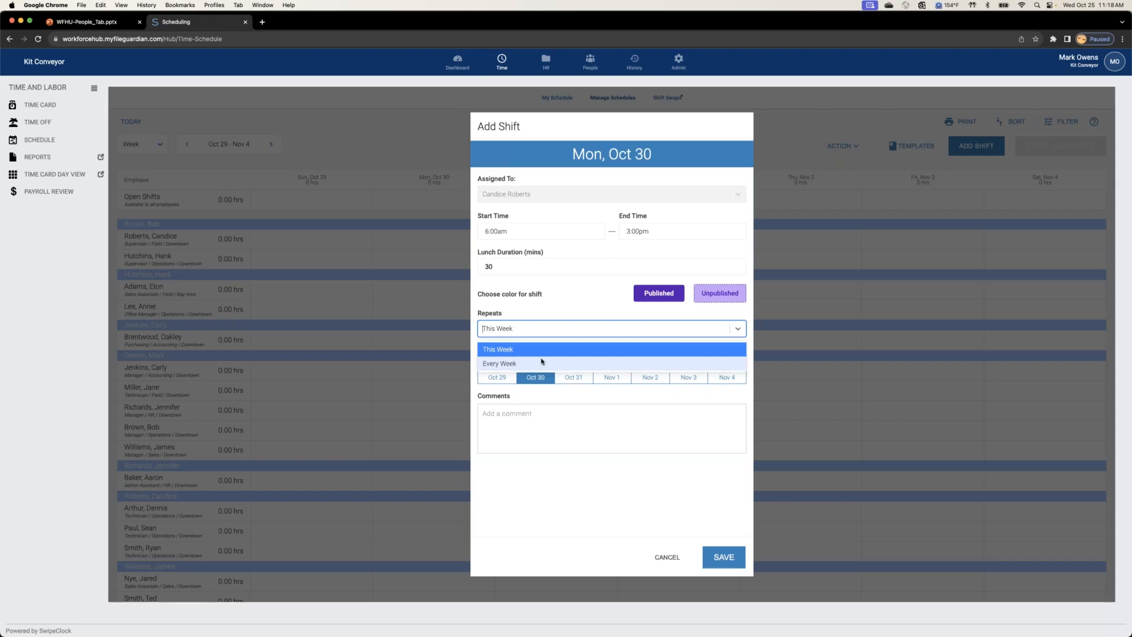
click(556, 352)
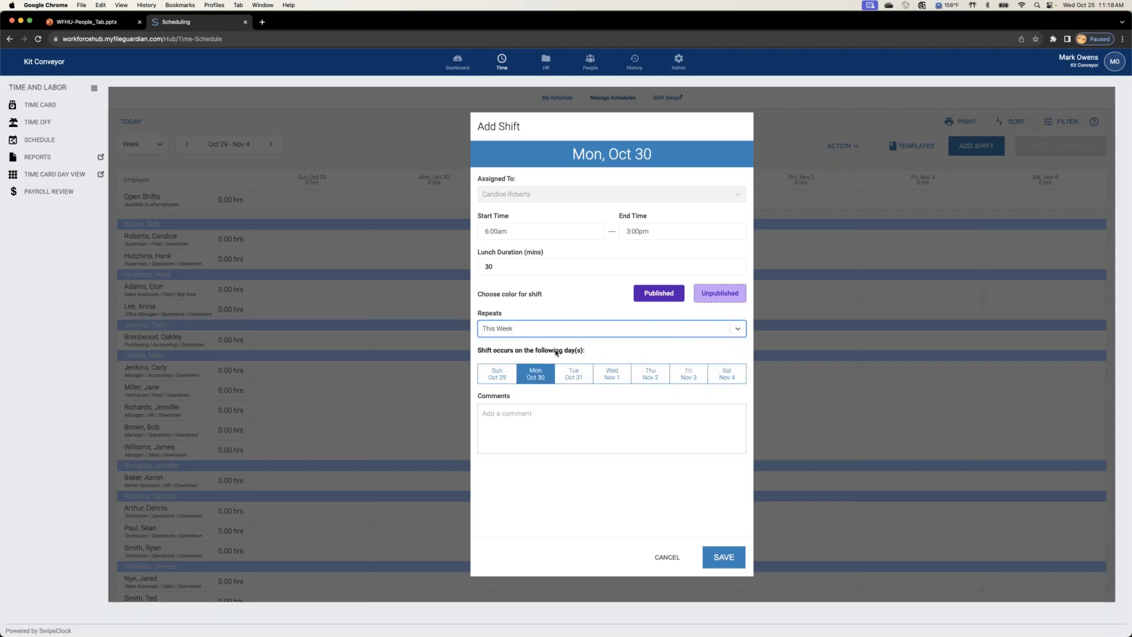
click(574, 375)
click(612, 375)
click(643, 379)
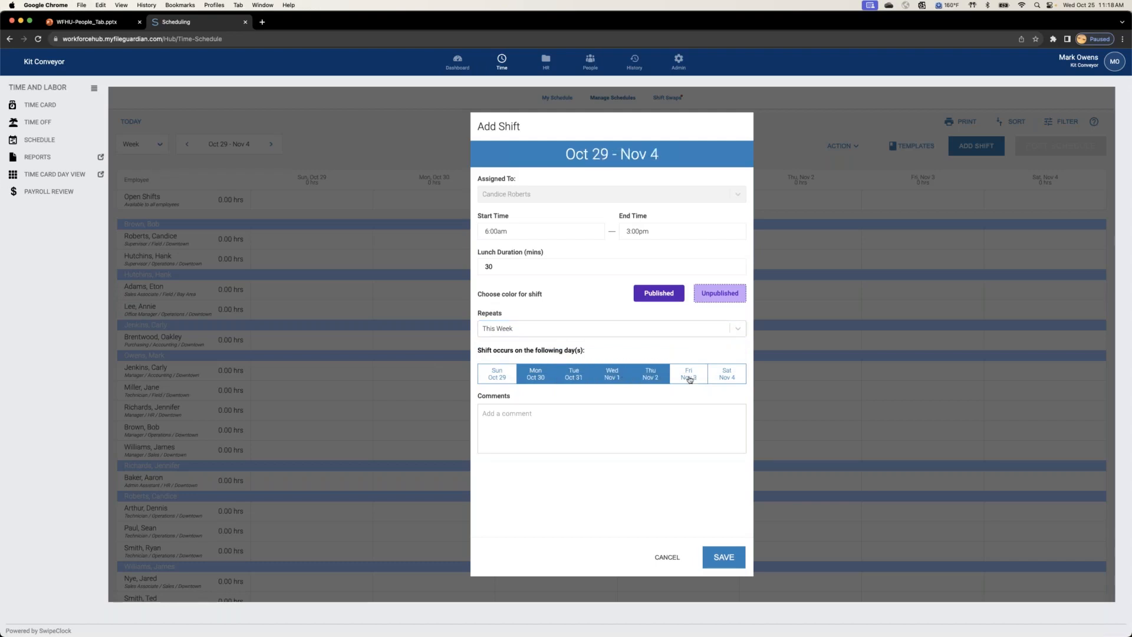
click(689, 378)
Step: Check the Every Week repeat option for the shift, return it to This Week, and save the shift
click(712, 331)
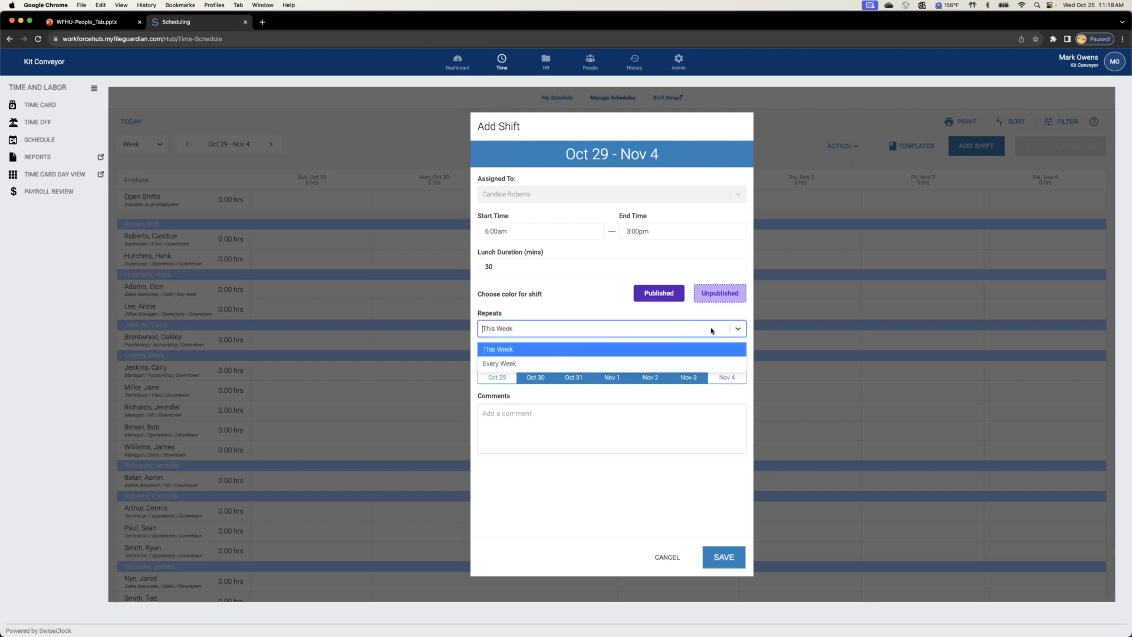
click(561, 364)
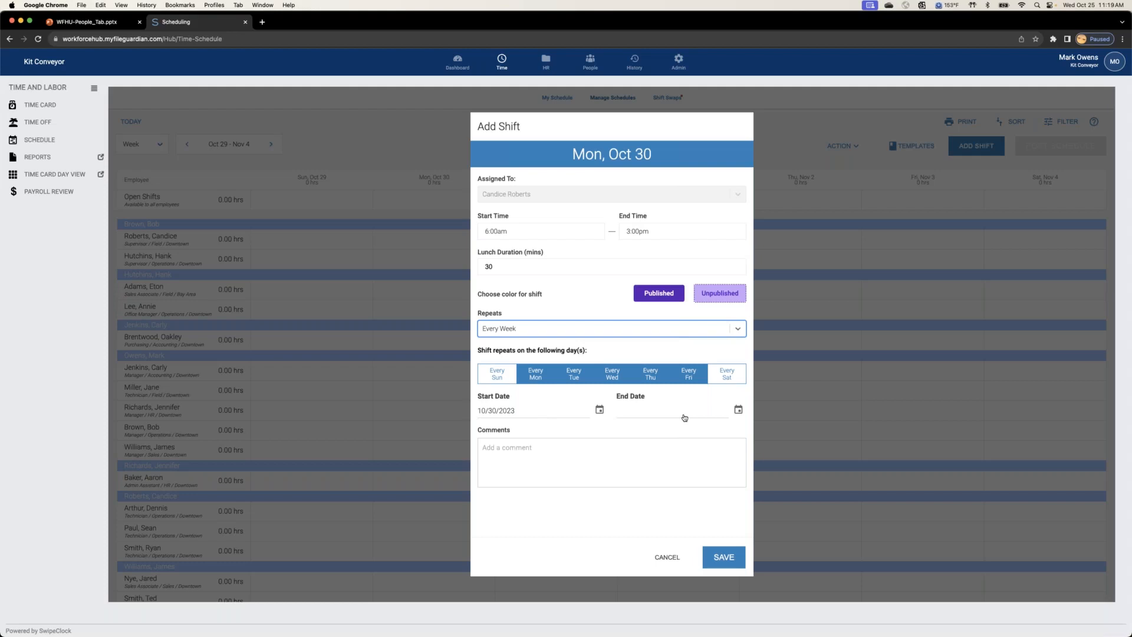
click(648, 331)
click(599, 347)
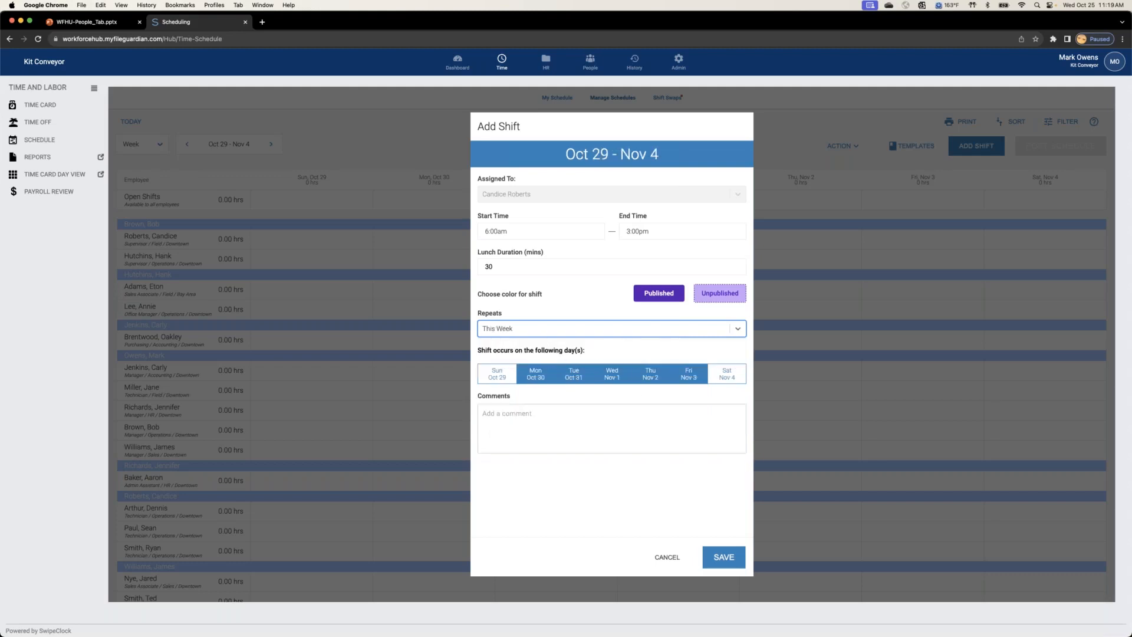
click(729, 554)
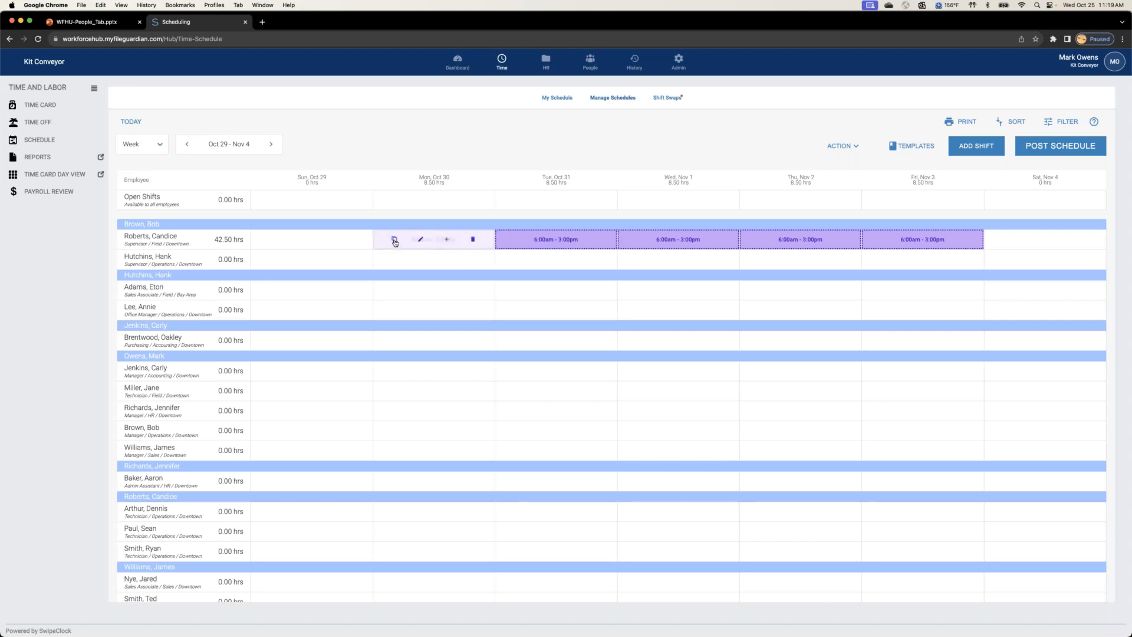
Step: Copy the Field supervisor's Monday shift to the Bay Area sales associate's Monday and delete the copied shift
drag(395, 242, 420, 299)
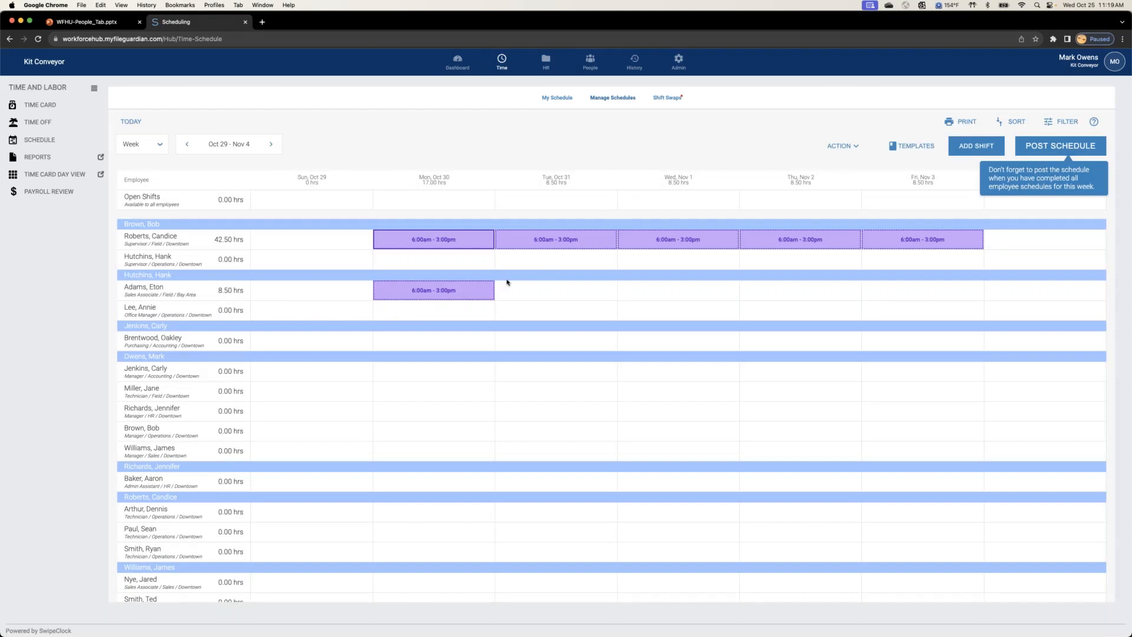
click(480, 294)
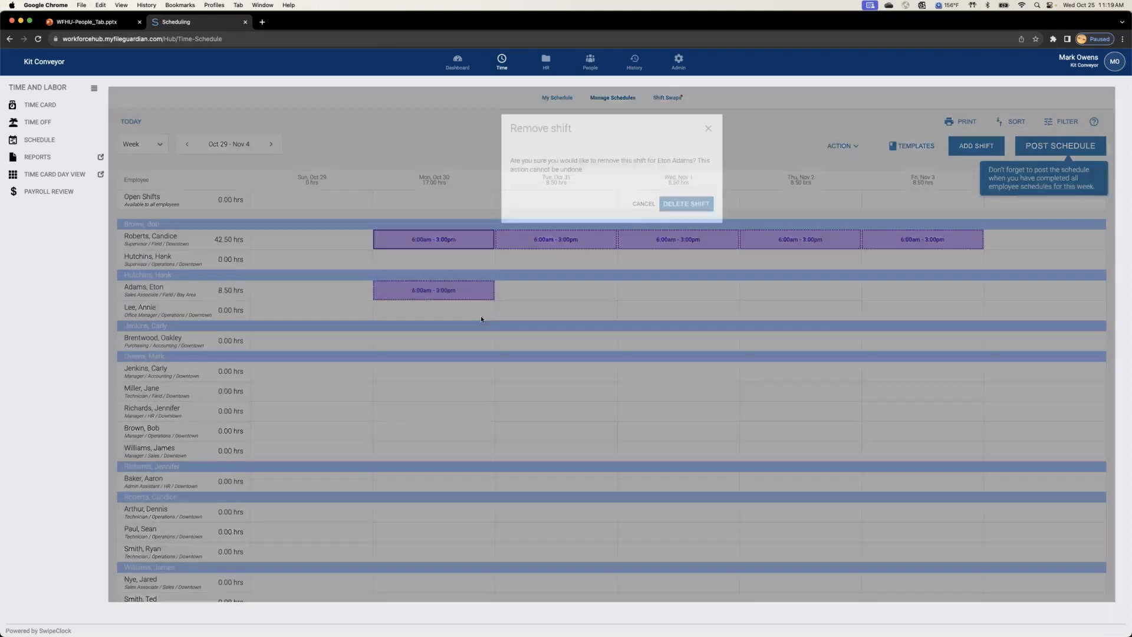
click(687, 204)
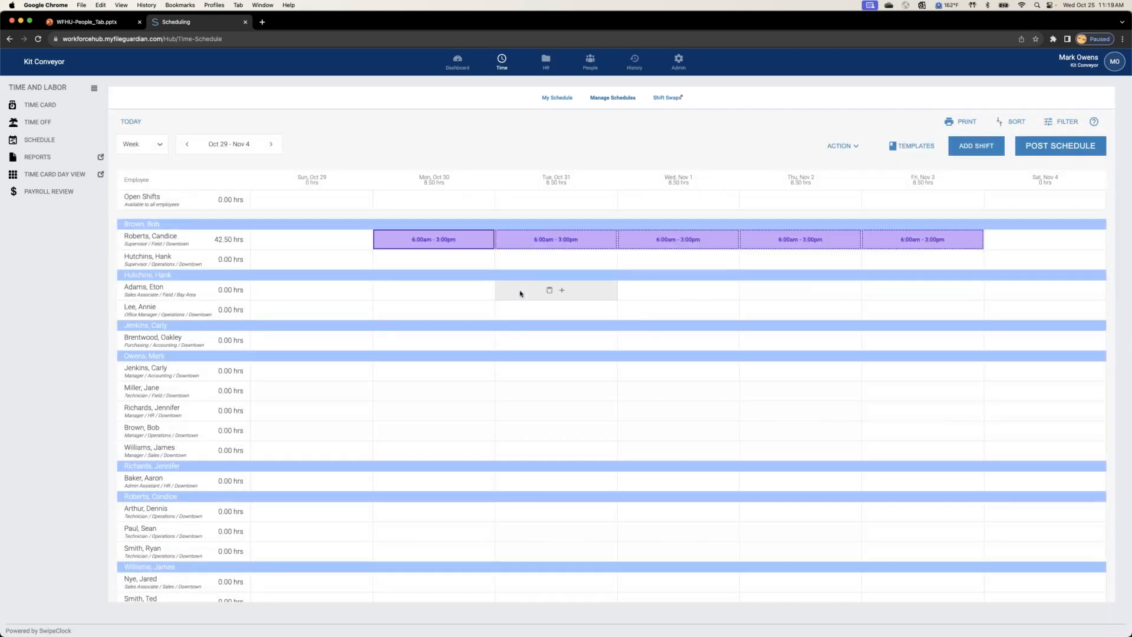
Step: Copy the Field supervisor's whole week of shifts to the Operations supervisor
mouse_move(178, 243)
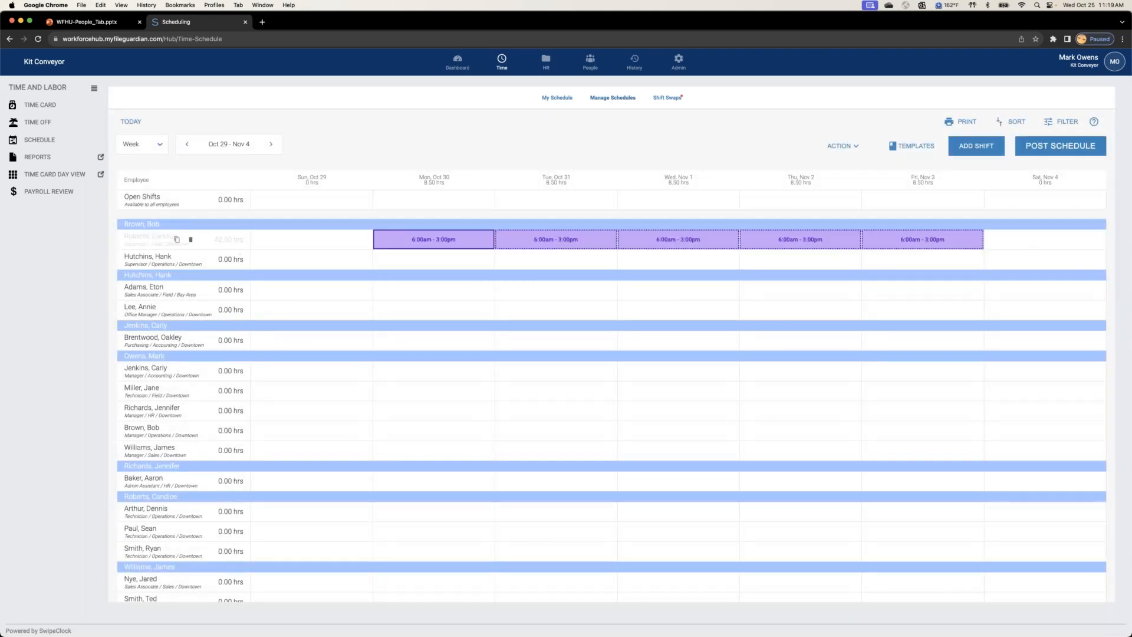
click(177, 241)
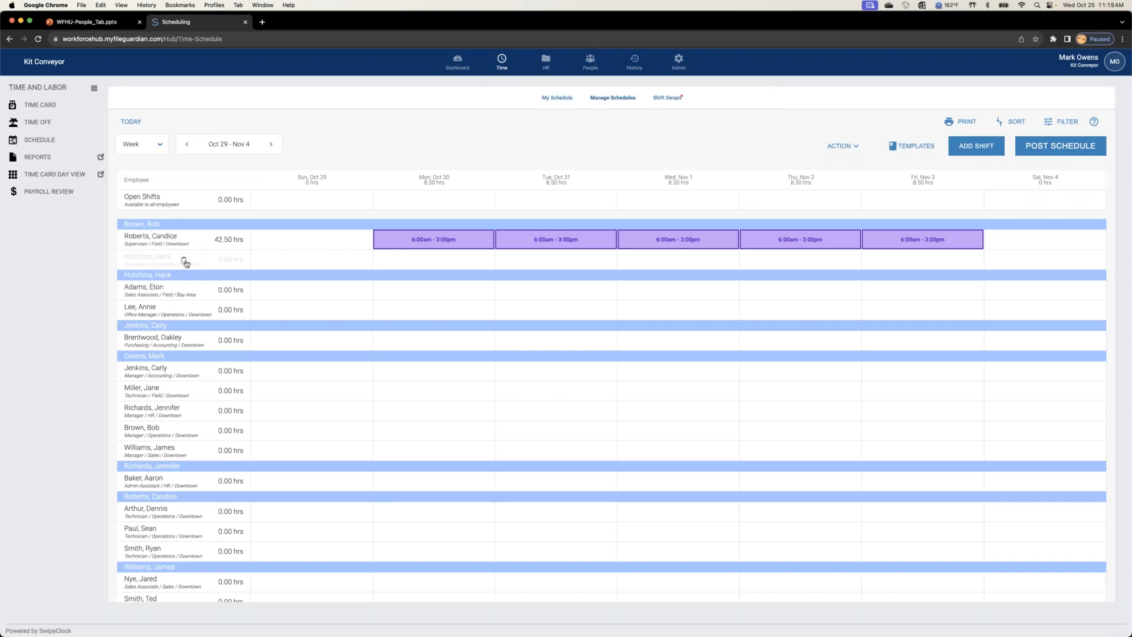
click(184, 261)
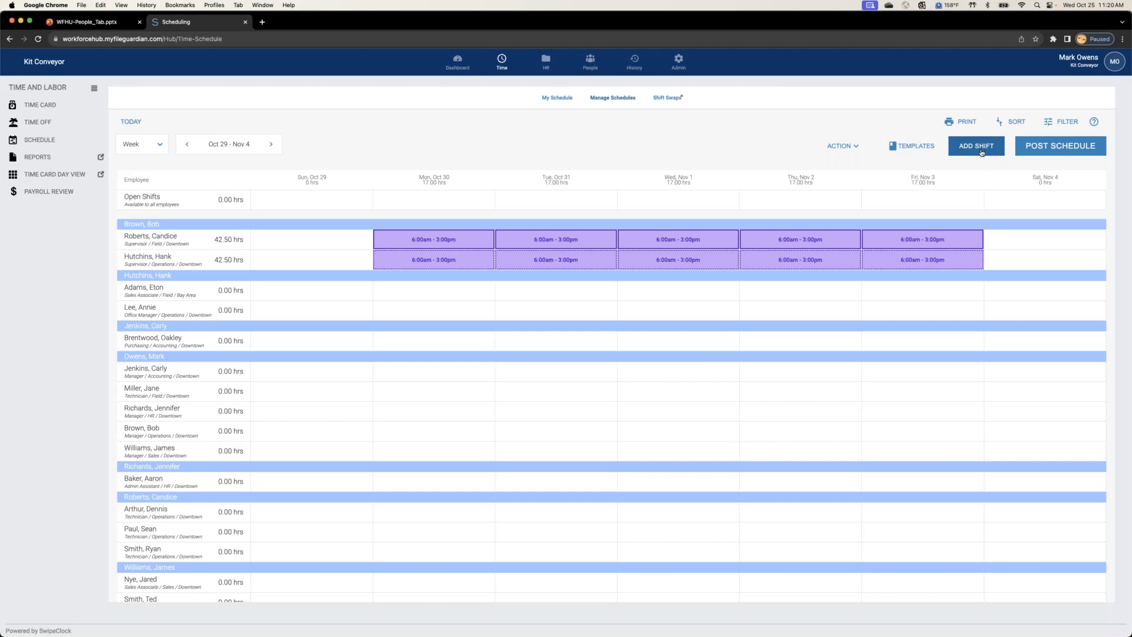
Step: Review the Morning A - 101 shift template's details and the blank new-template form, leaving both without changes
click(918, 149)
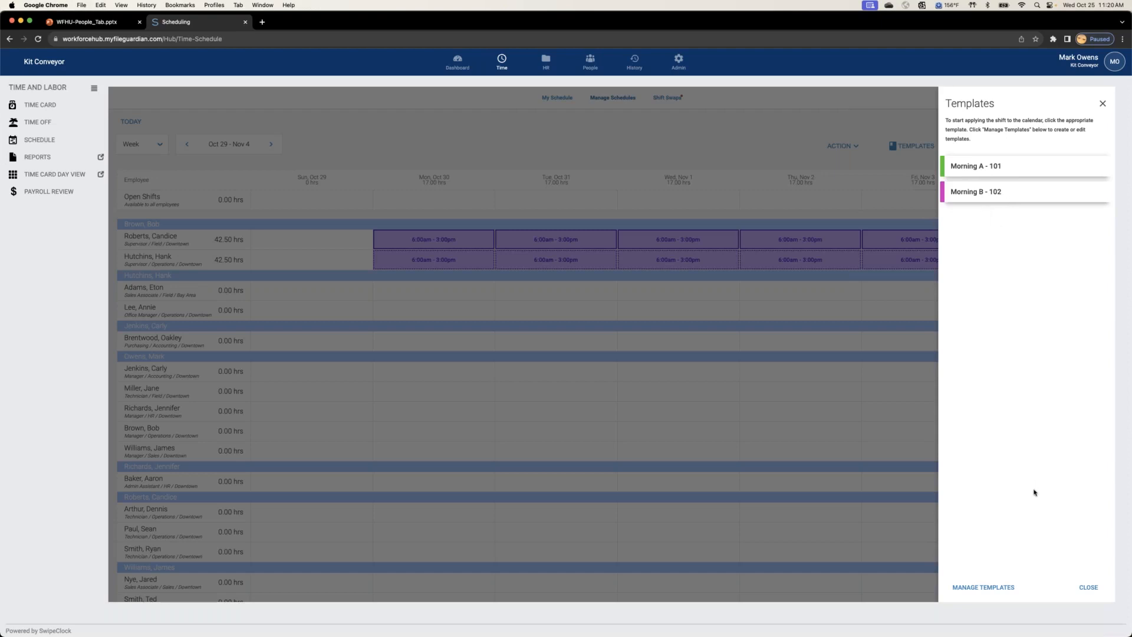
click(1010, 586)
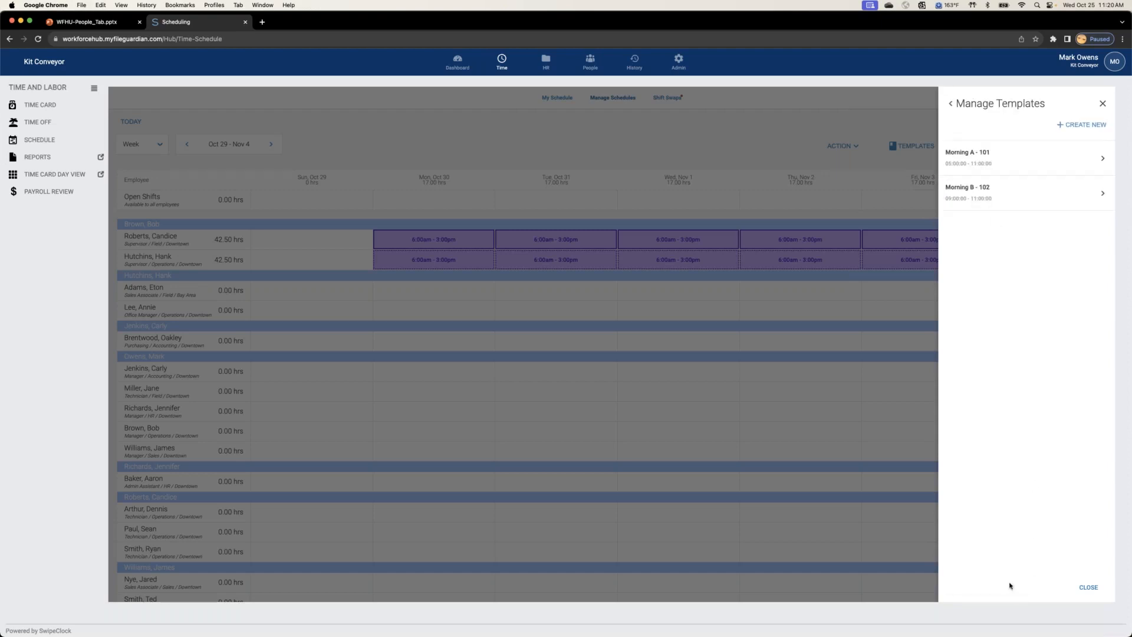
click(1032, 158)
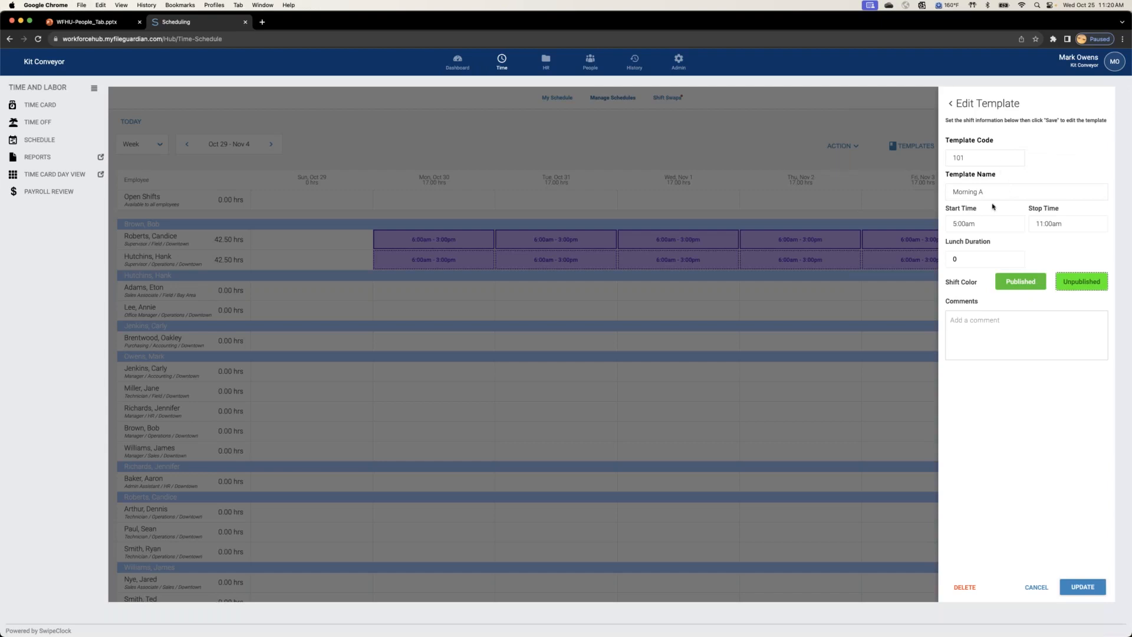
click(1039, 588)
click(1086, 125)
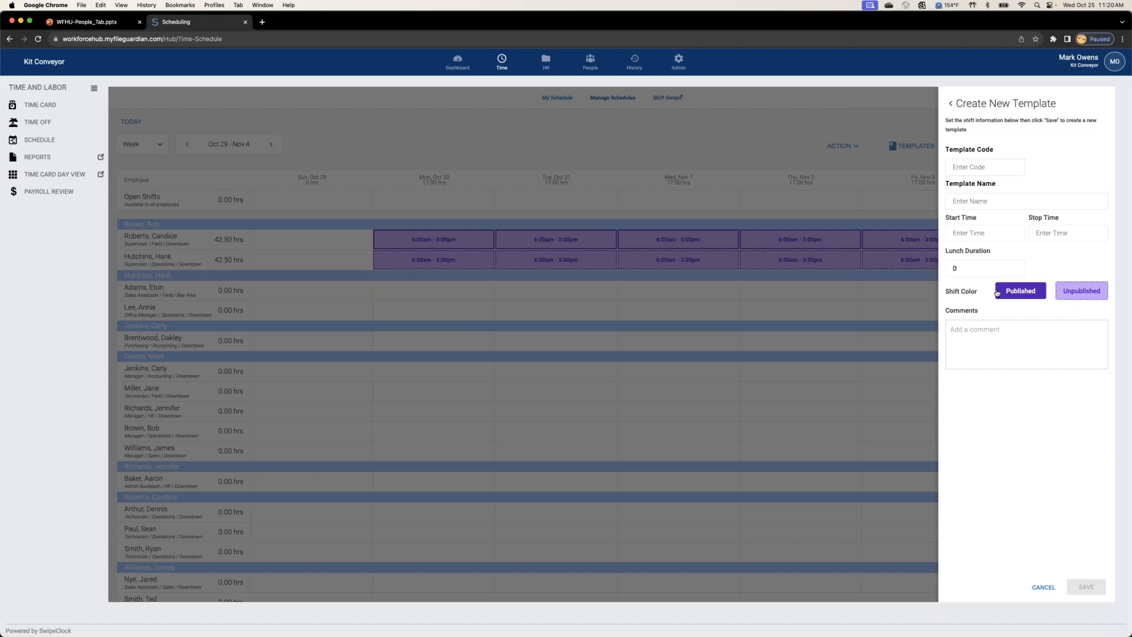
click(1043, 588)
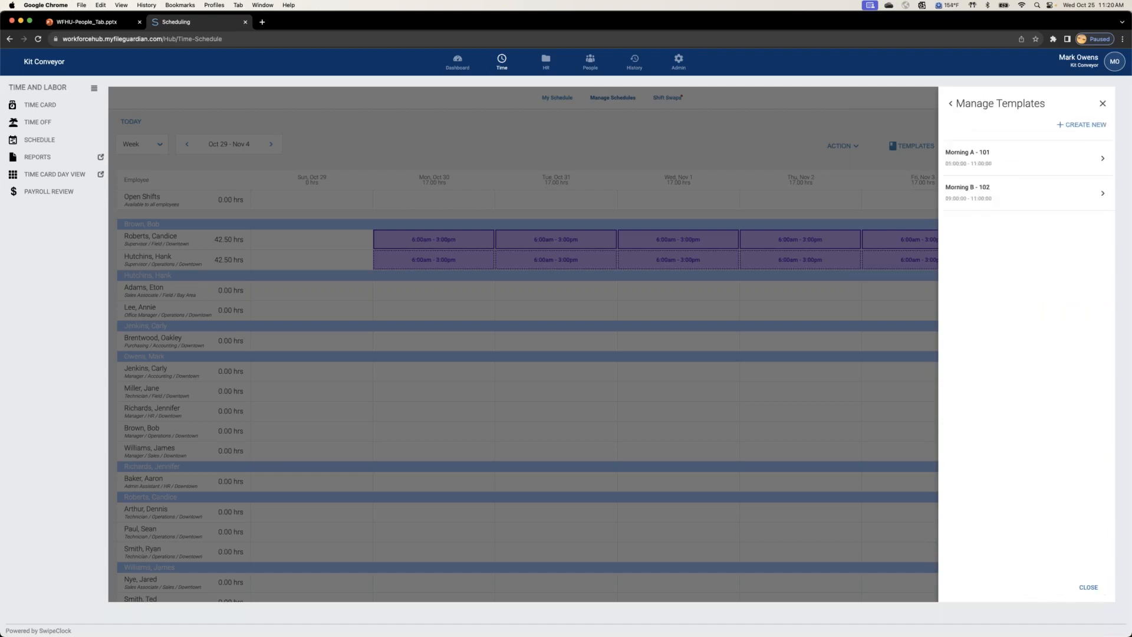
click(1088, 587)
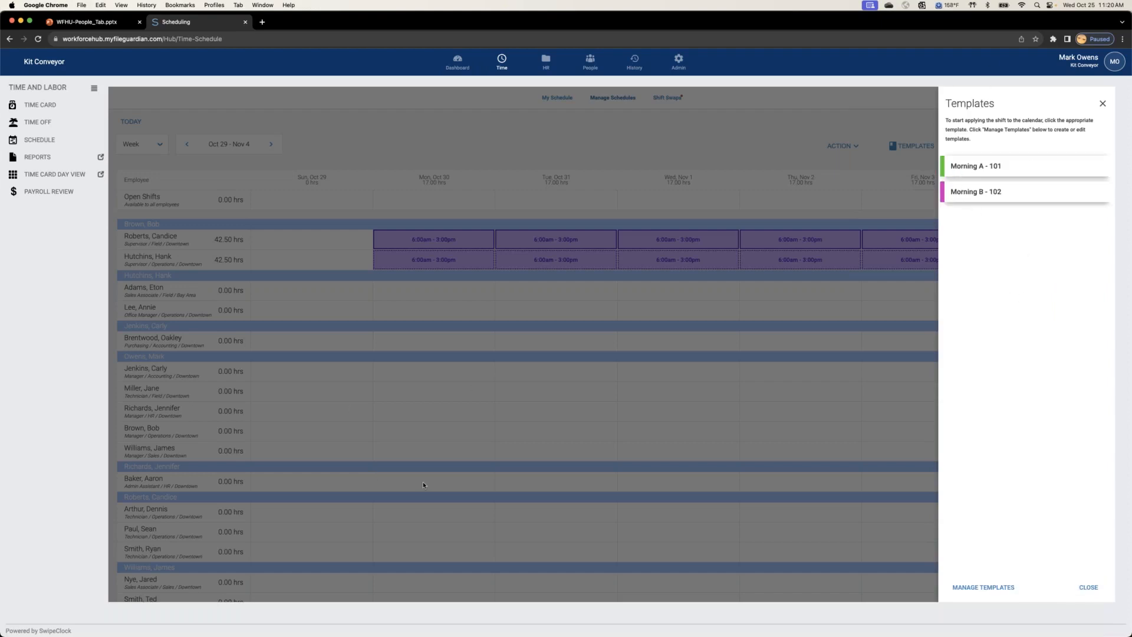
click(966, 171)
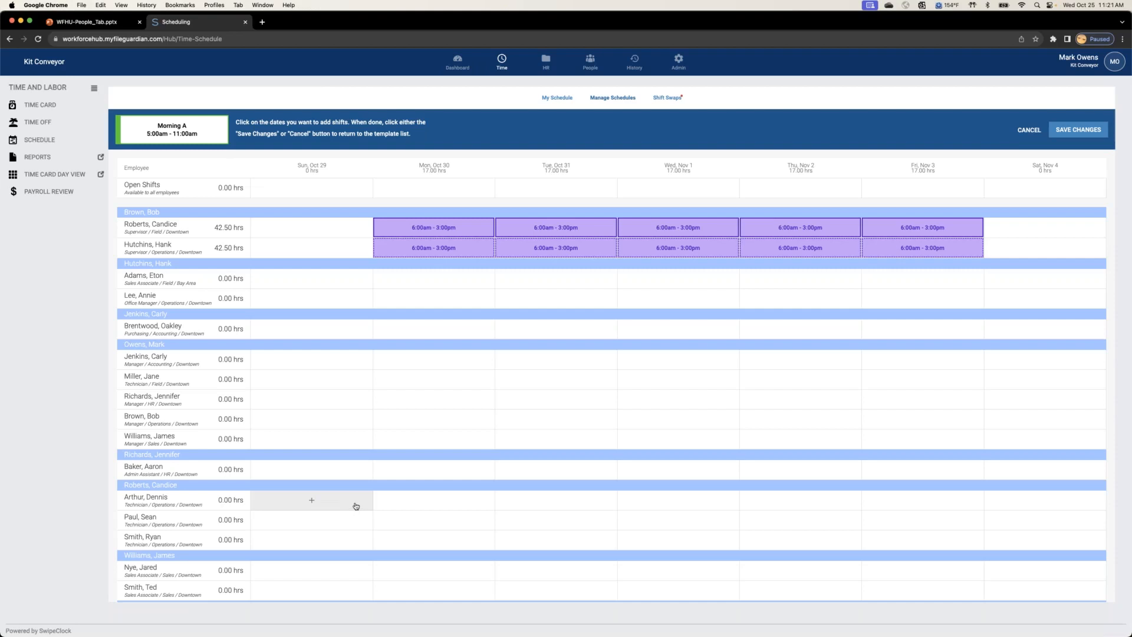
scroll(254, 466, down, 1)
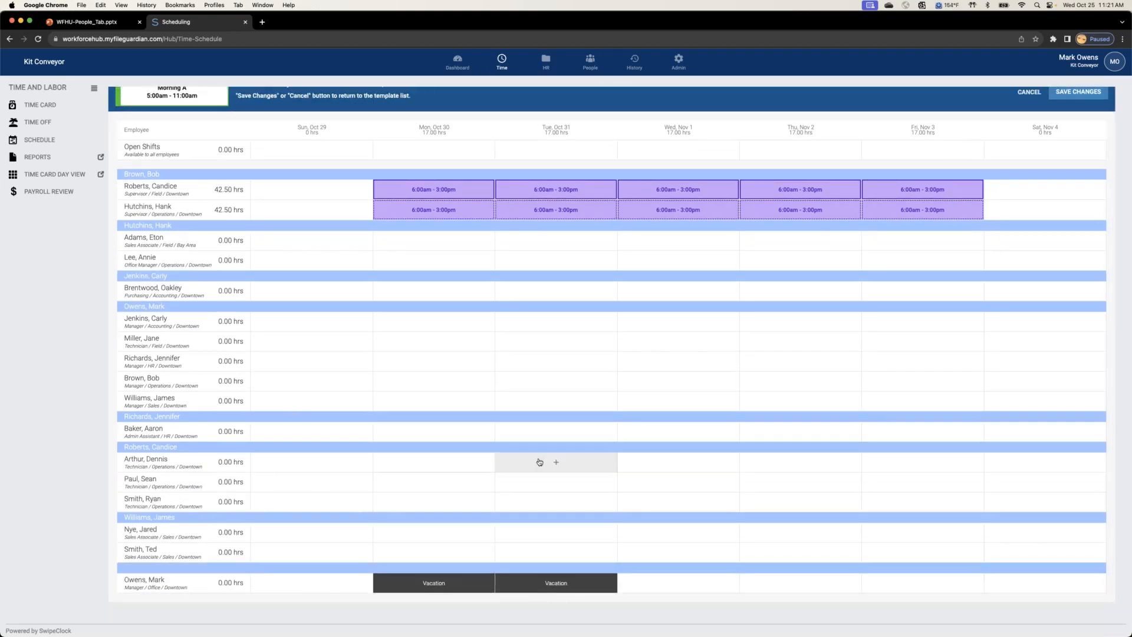
scroll(1042, 87, up, 1)
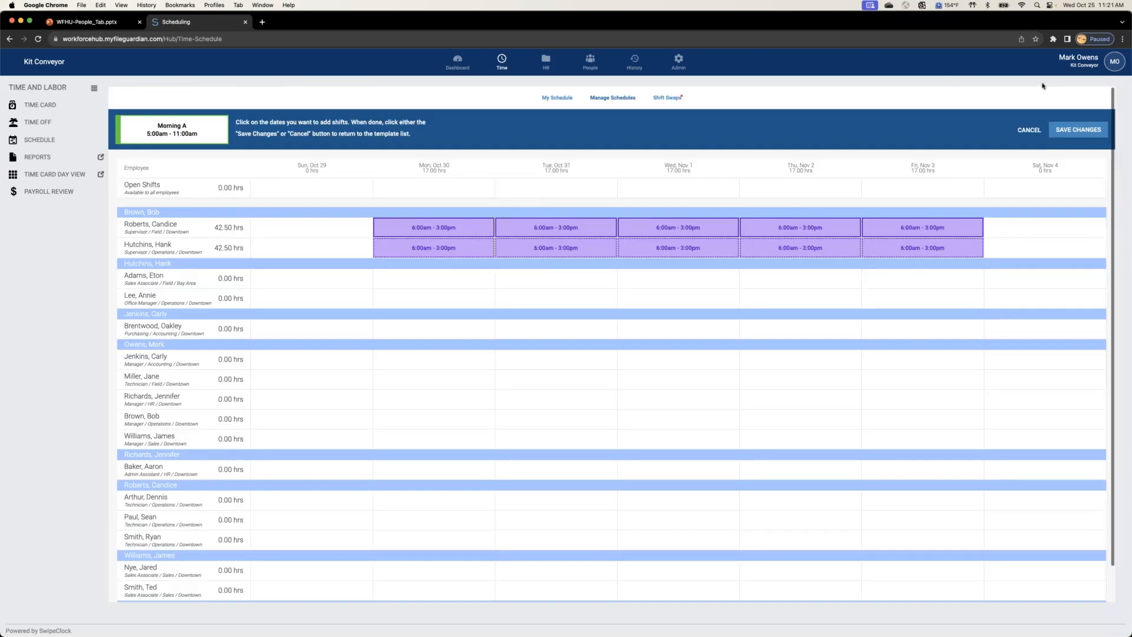
click(1029, 130)
click(1104, 104)
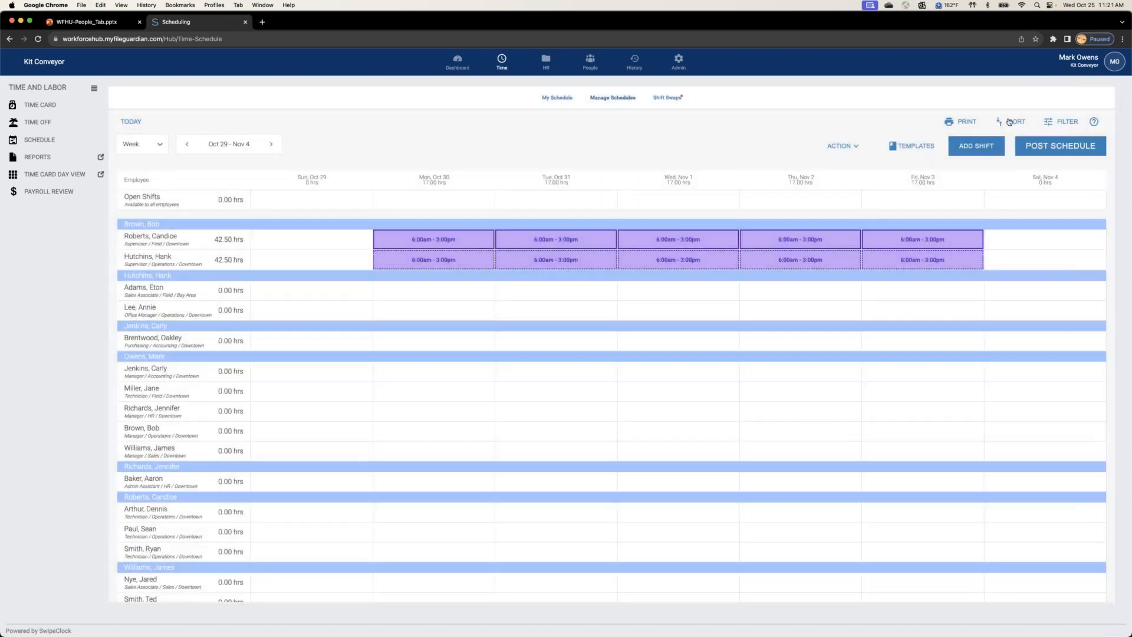
Step: Group the schedule by Position, sort it by Employee Last Name, and save the sorting
click(1012, 122)
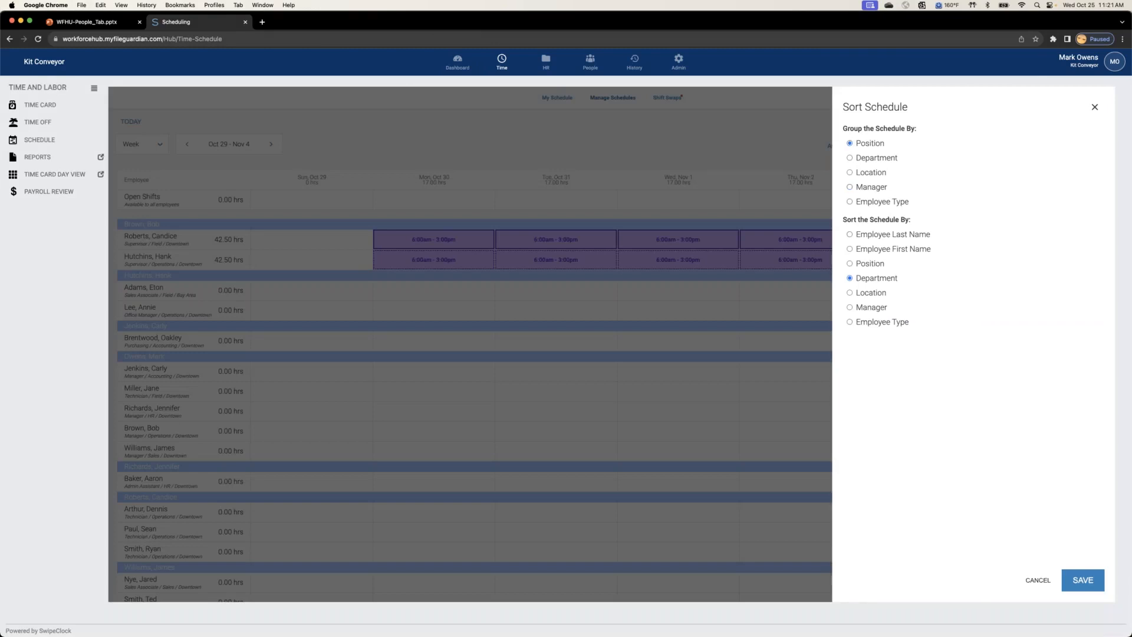
click(849, 235)
click(1083, 580)
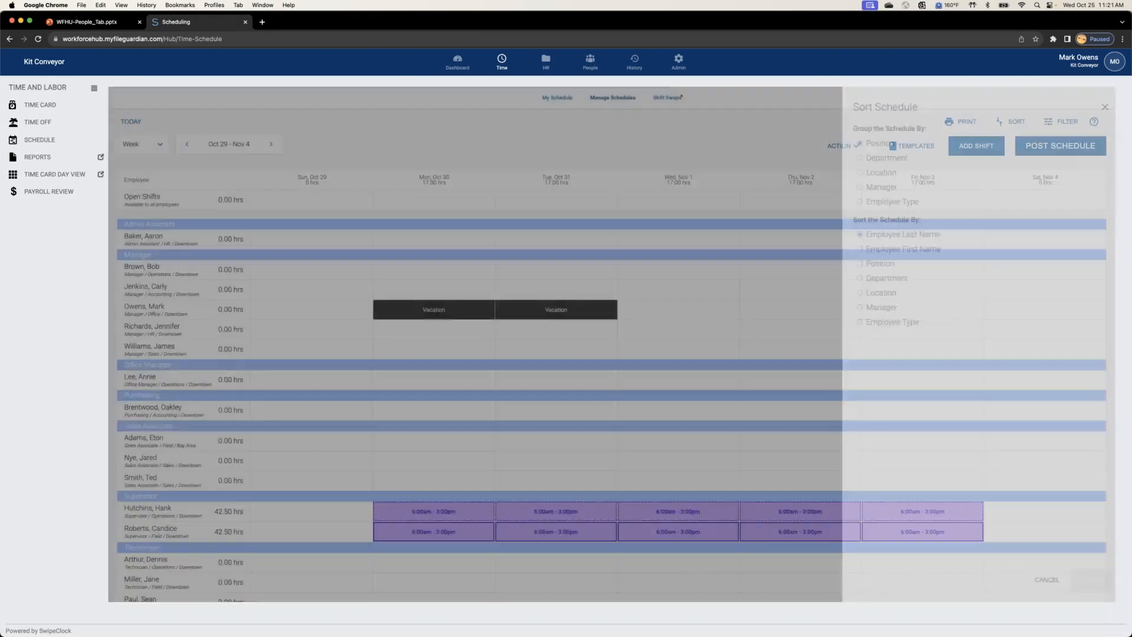
Step: Place the Morning A - 101 template on the first-listed Operations technician's Monday through Friday, Oct 30 to Nov 3
scroll(507, 440, down, 2)
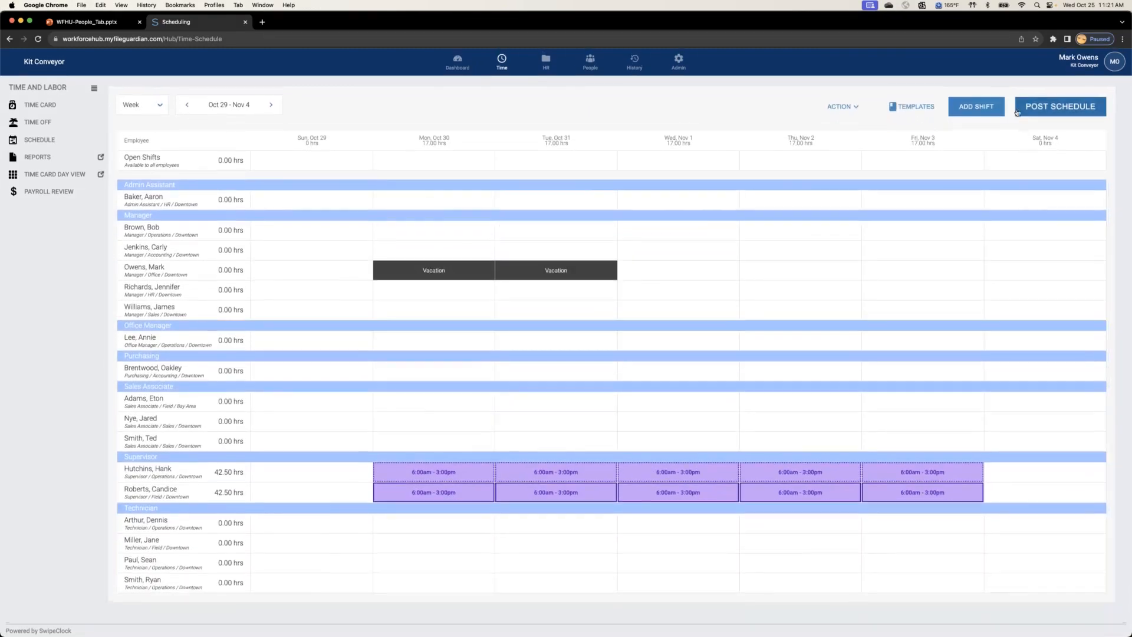
click(916, 107)
click(988, 167)
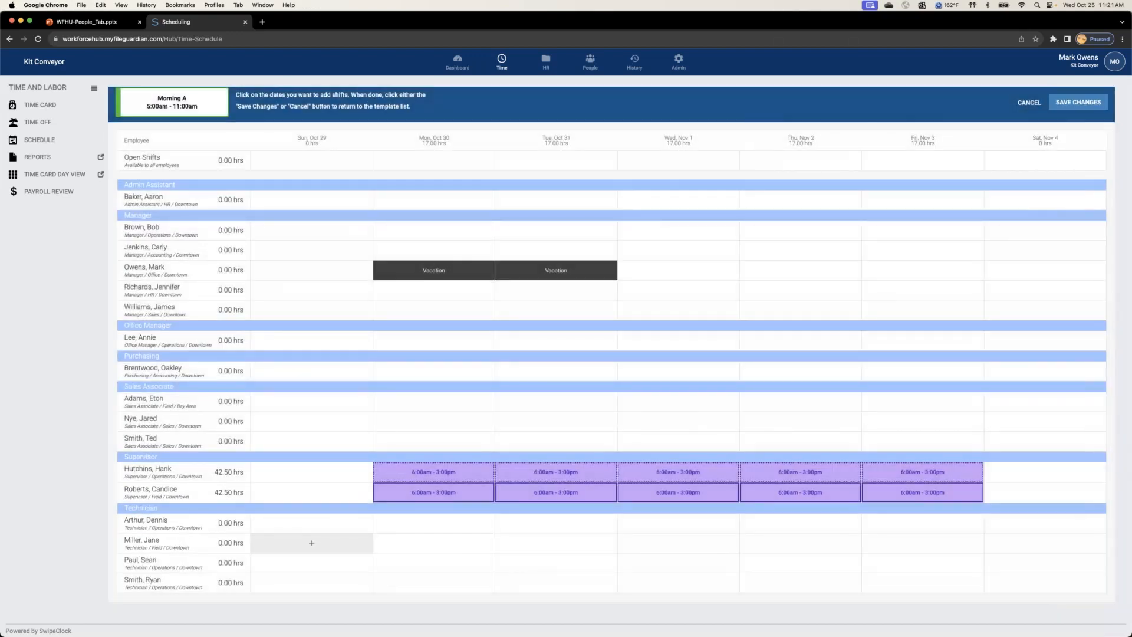
click(435, 523)
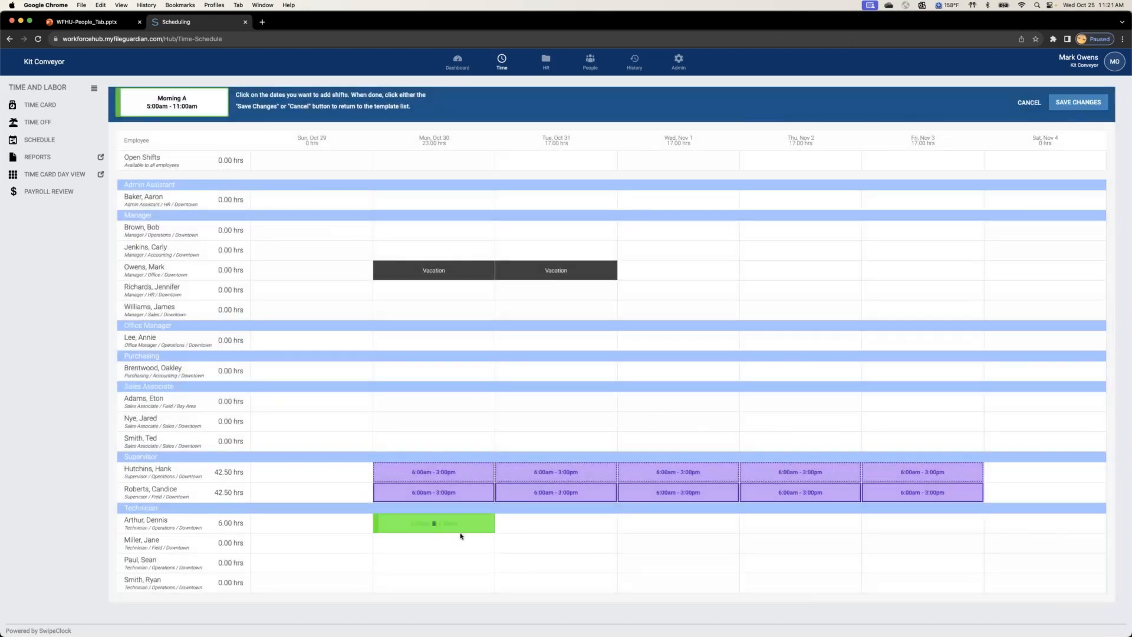
click(554, 524)
click(679, 524)
click(800, 524)
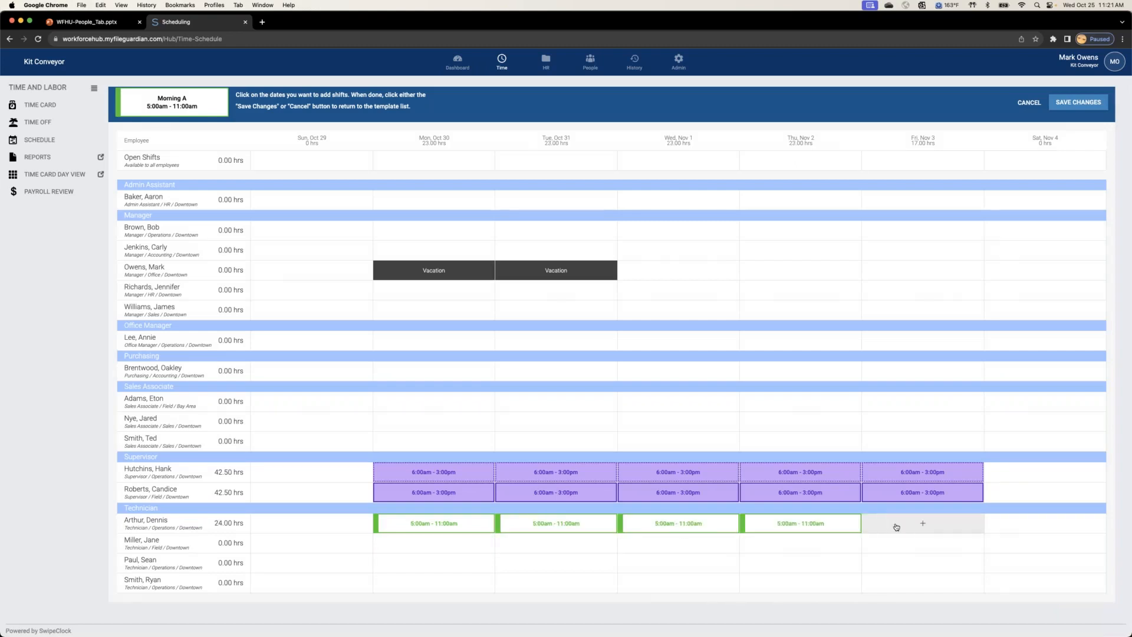
click(923, 524)
Step: Place Morning A shifts on the second-listed Operations technician's Monday through Friday and save the template changes
click(436, 567)
click(557, 567)
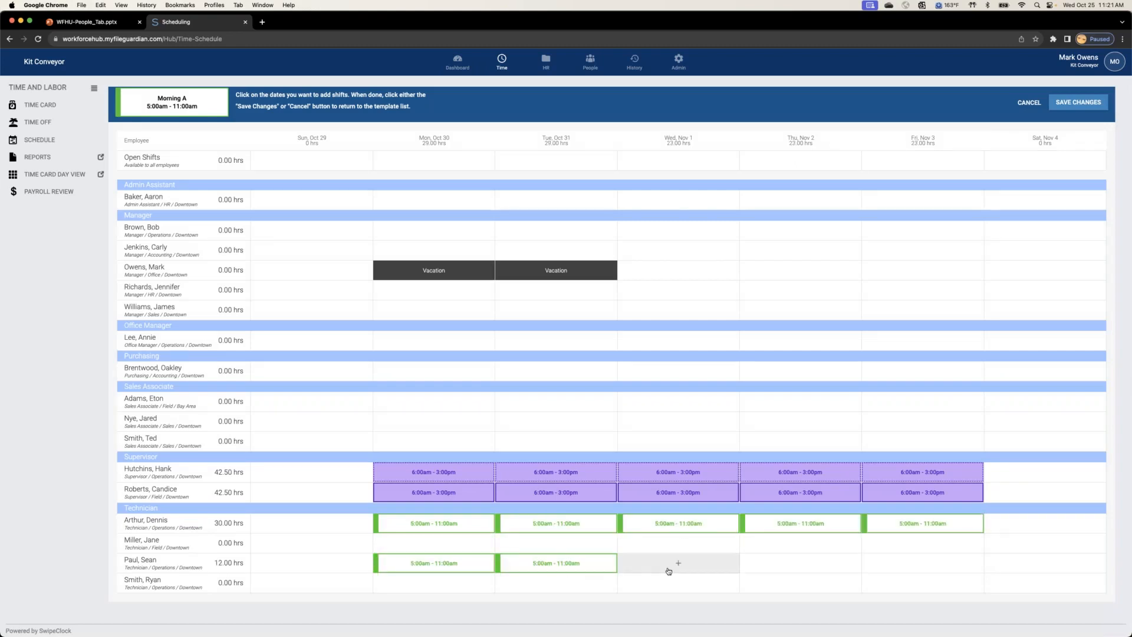
click(672, 567)
click(808, 566)
click(923, 563)
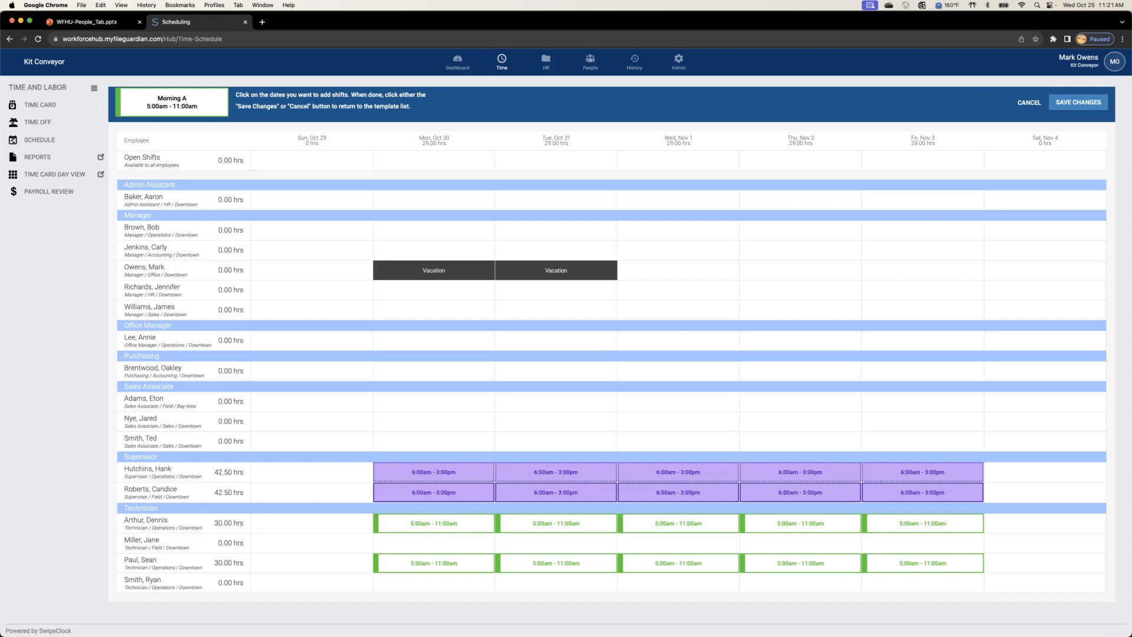
click(1078, 103)
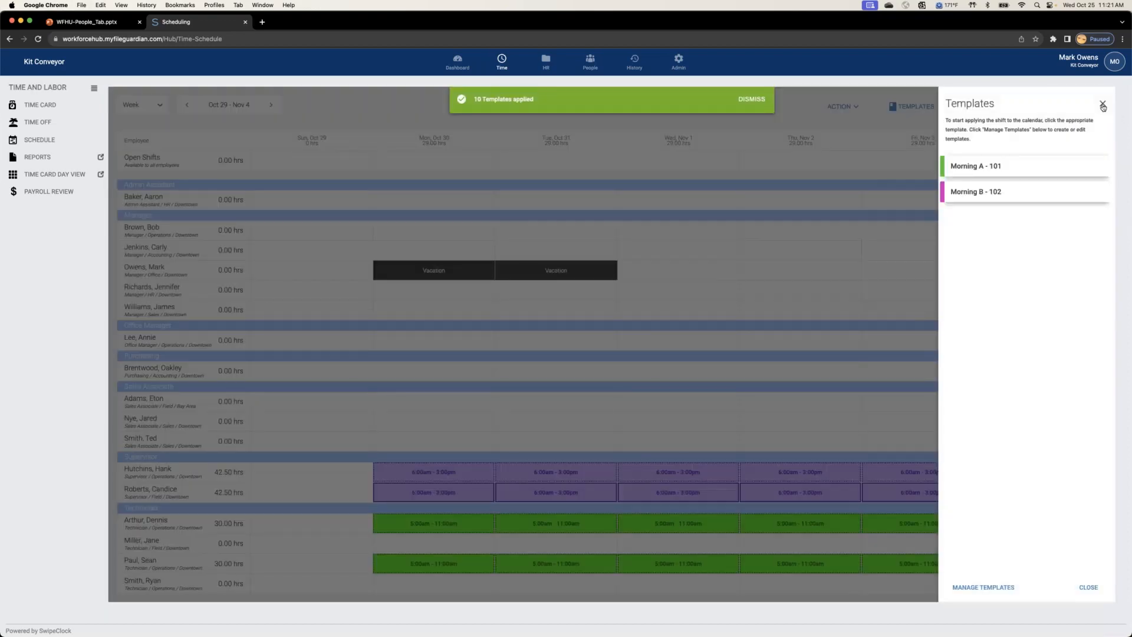
click(1103, 103)
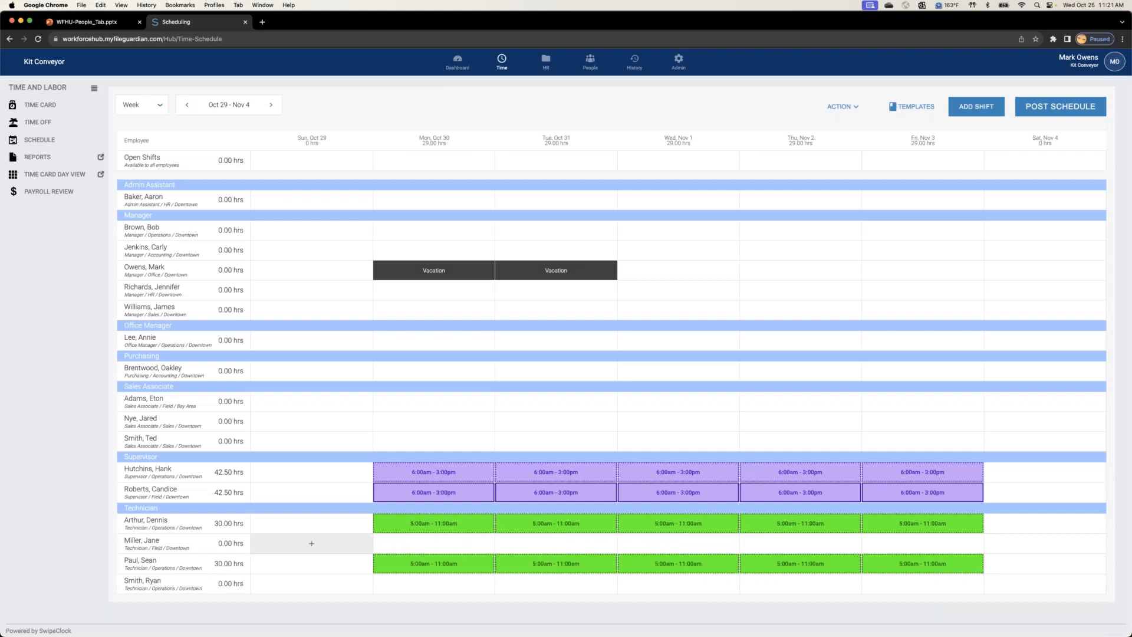
Step: Place the Morning B - 102 template on Monday and Tuesday for the Field technician and the last-listed Operations technician
click(919, 109)
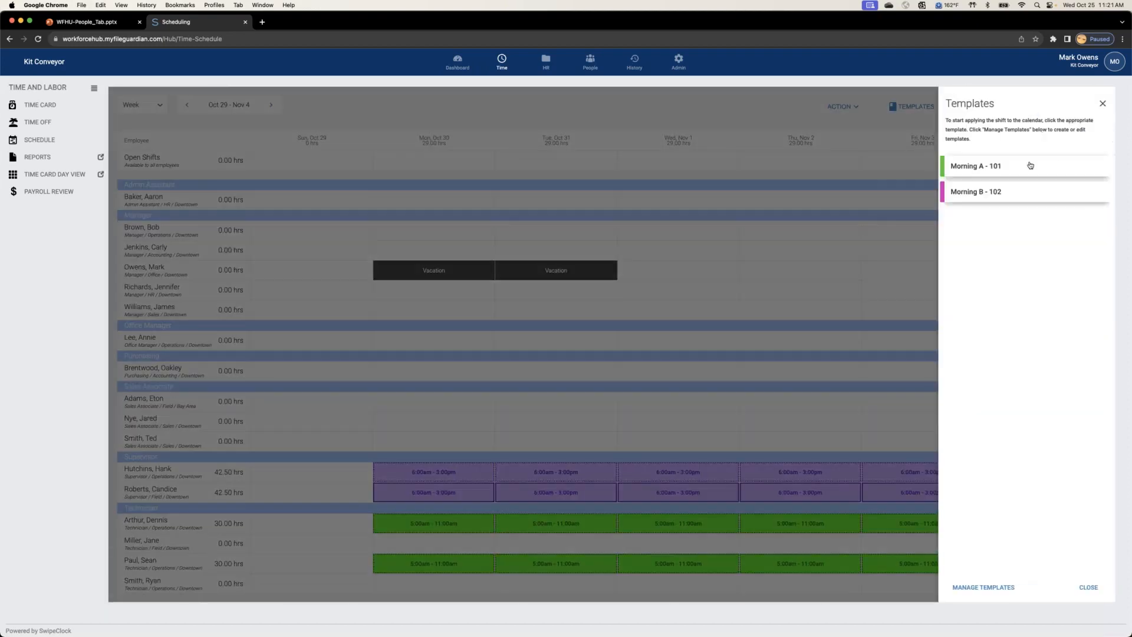
click(994, 192)
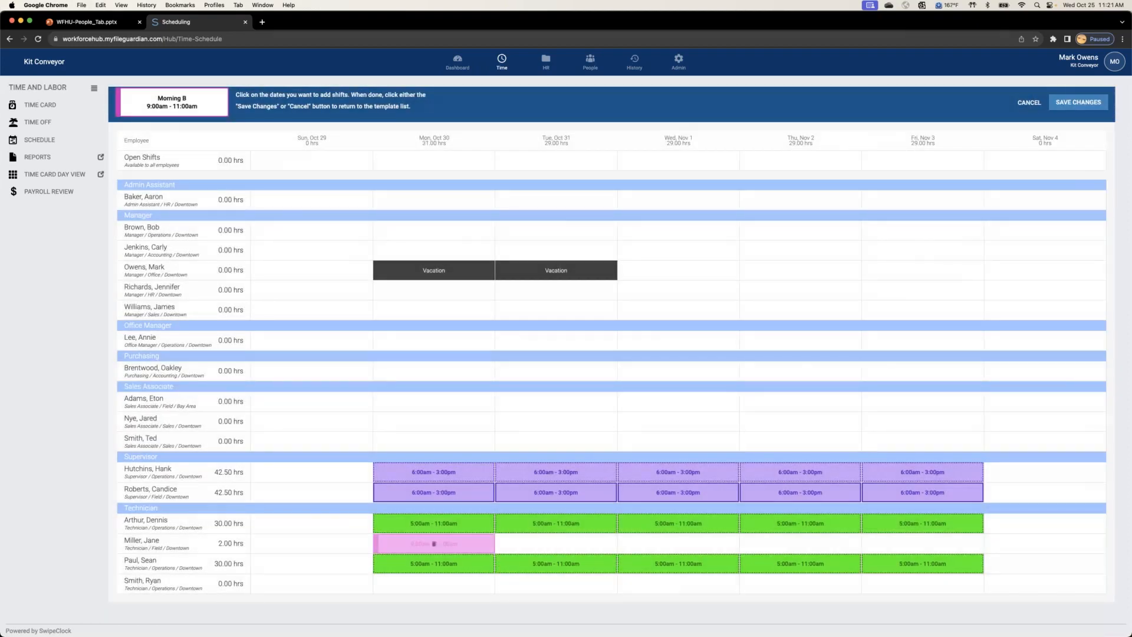
click(434, 543)
click(434, 584)
click(553, 547)
click(537, 585)
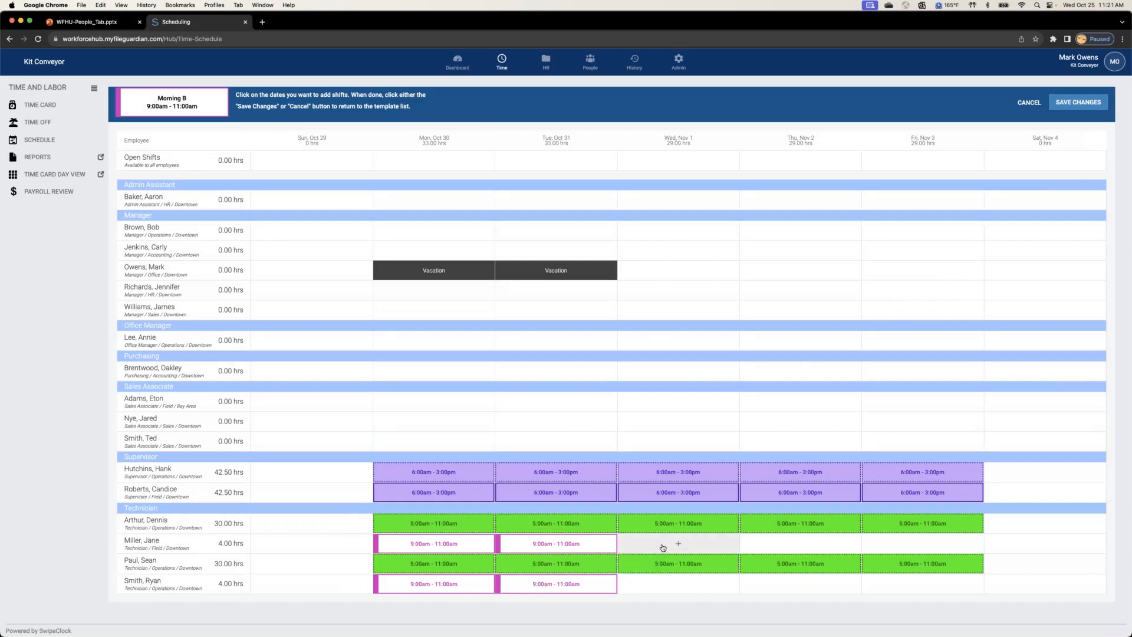
Step: Add Morning B shifts on Wednesday through Friday for the same two technicians and save the template changes
click(662, 546)
click(678, 585)
click(772, 548)
click(802, 583)
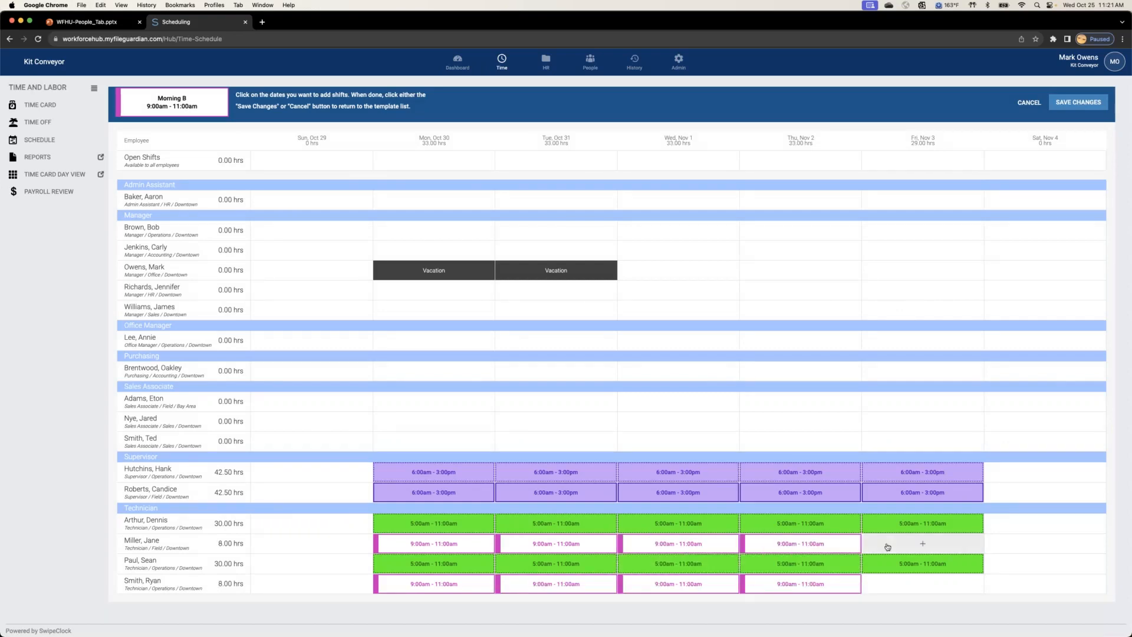
click(890, 547)
click(911, 584)
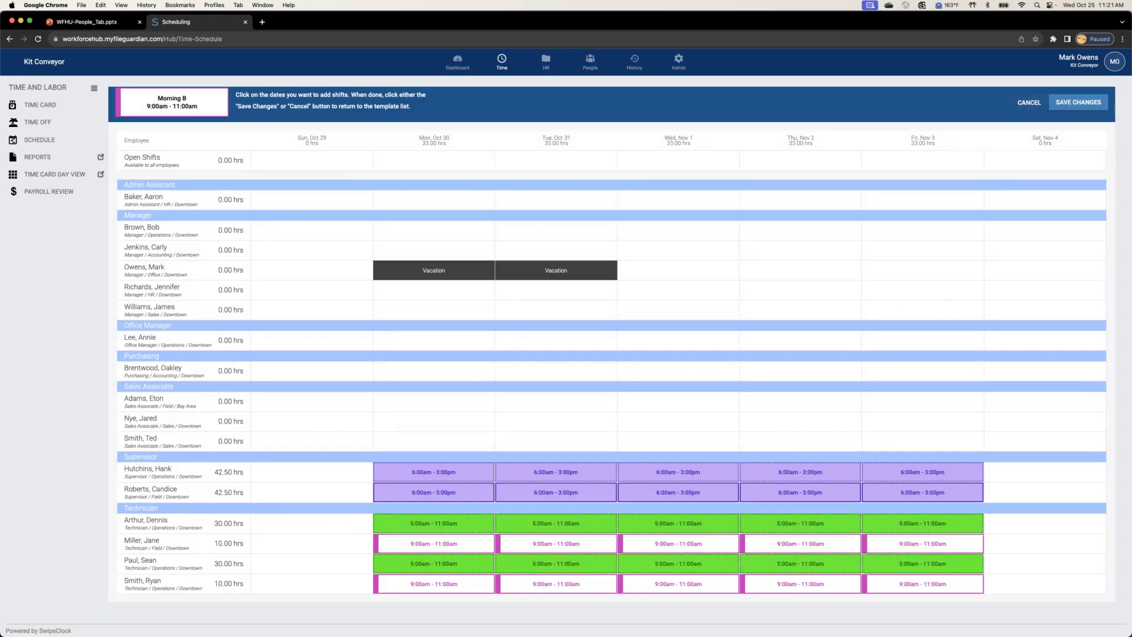
click(1076, 103)
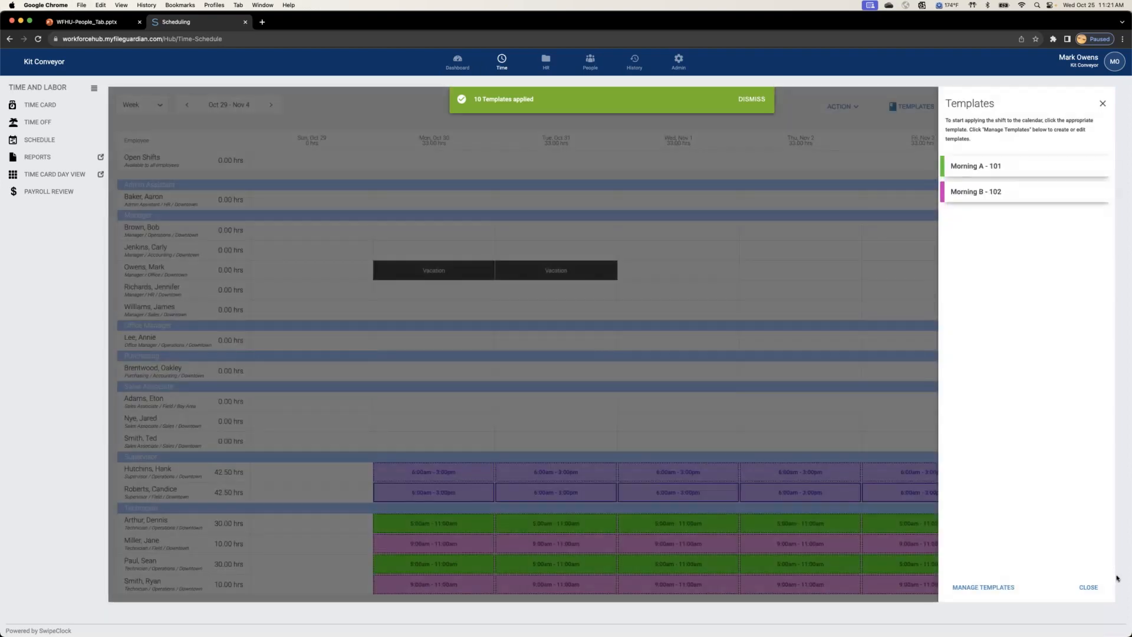
click(1100, 587)
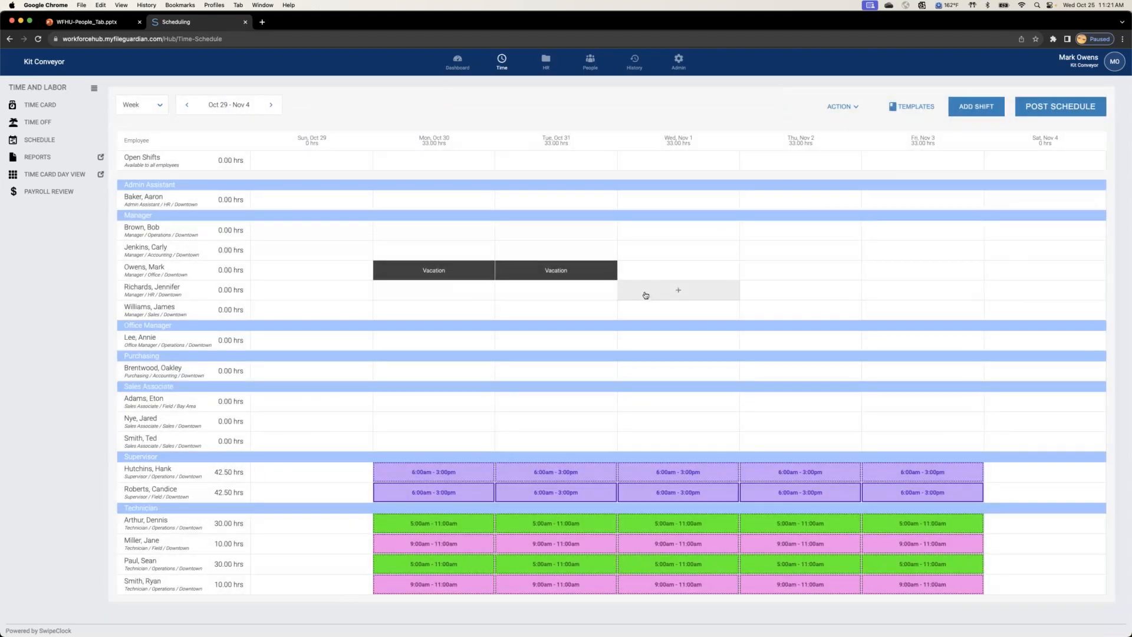
Step: Review the posted schedule for Oct 22 - Oct 28 and return to the Oct 29 - Nov 4 week
scroll(637, 315, up, 2)
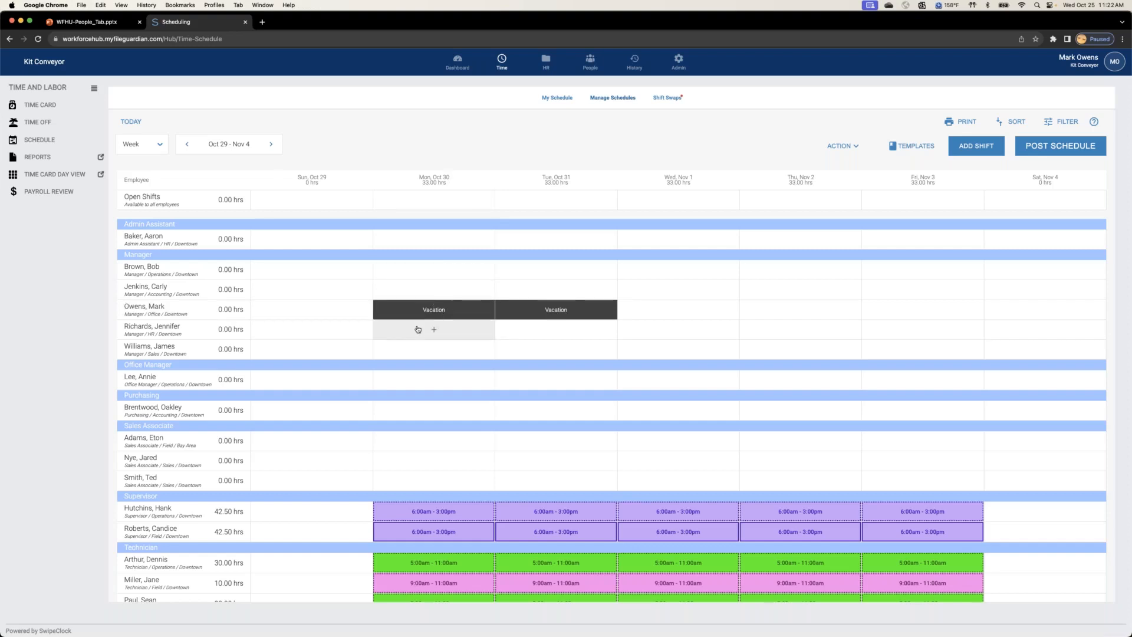
click(187, 144)
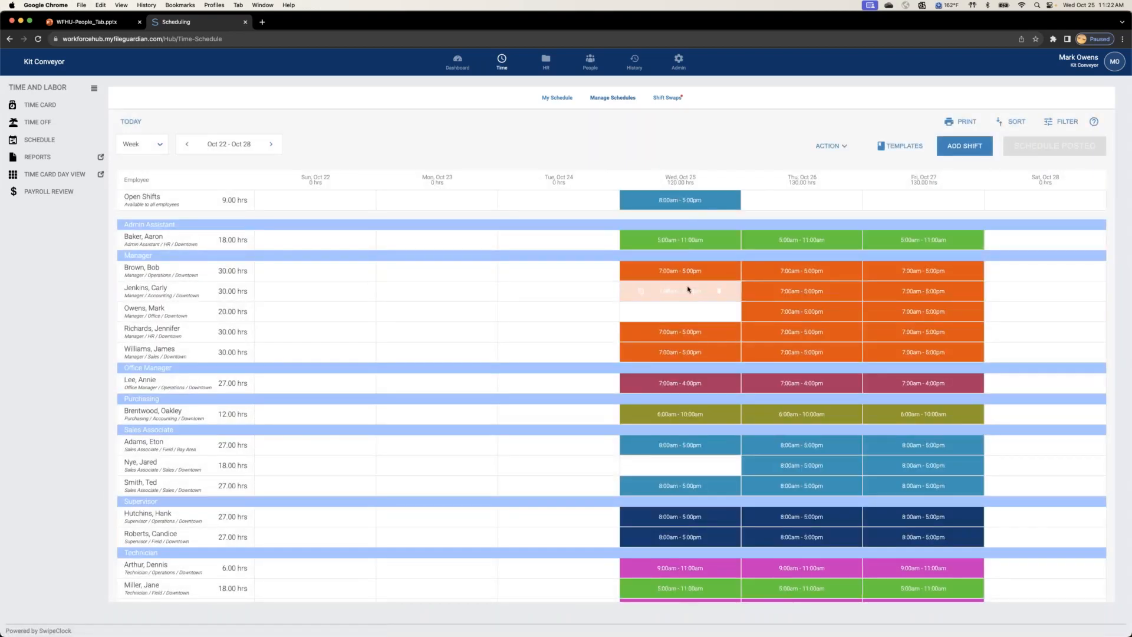
scroll(713, 311, down, 1)
scroll(712, 313, up, 1)
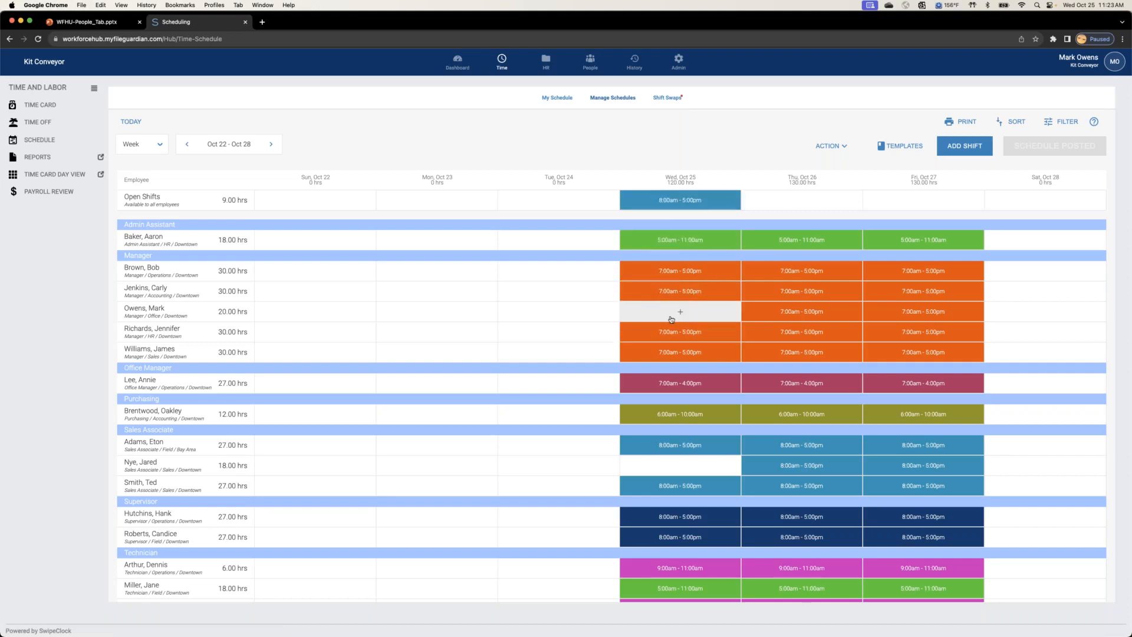
click(270, 144)
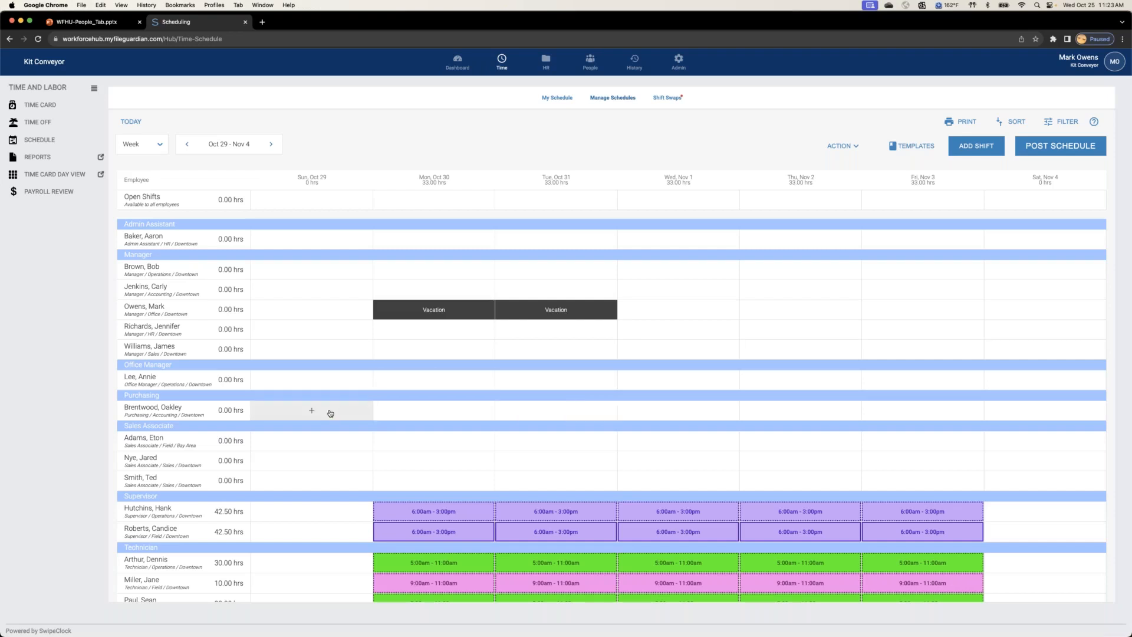
Step: Copy the Operations supervisor's whole week of shifts to the Bay Area sales associate
scroll(331, 413, down, 2)
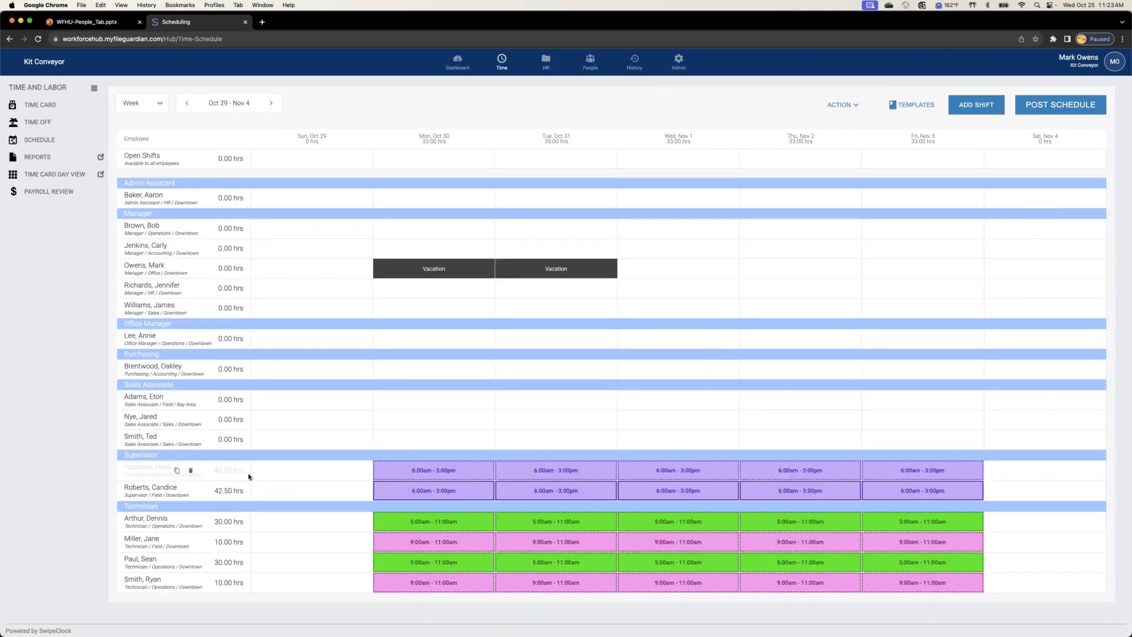
click(178, 470)
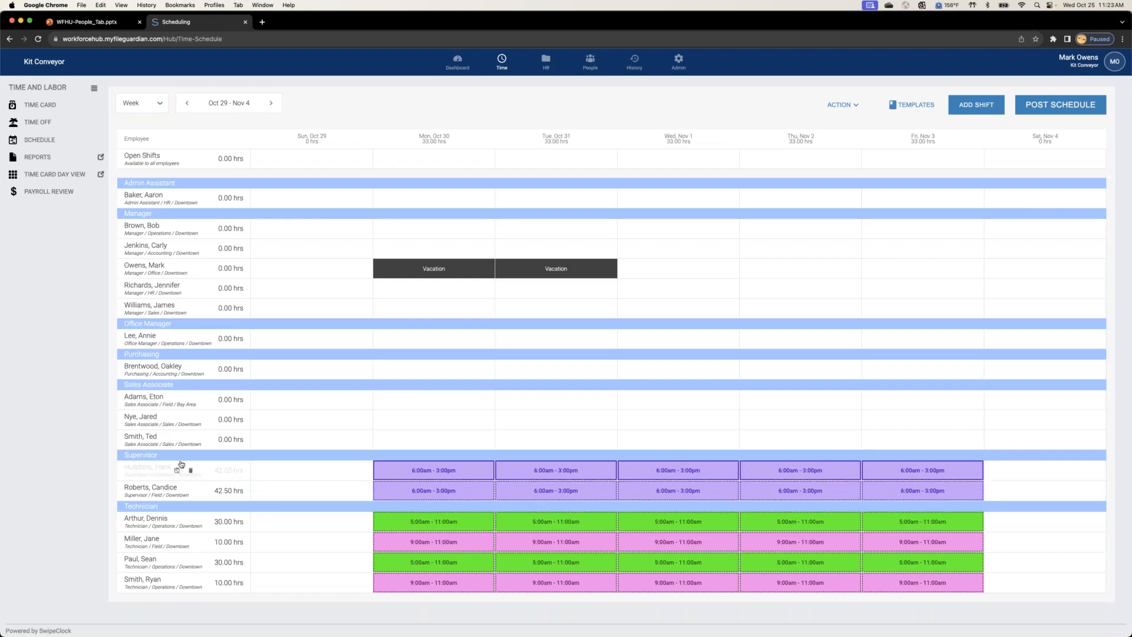
click(184, 401)
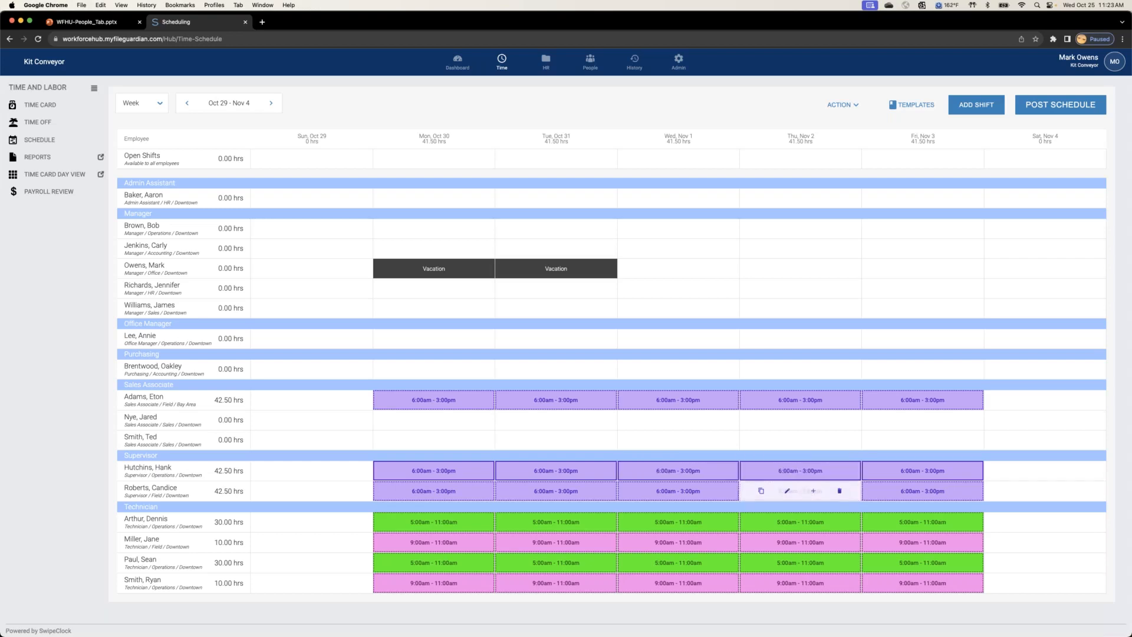
mouse_move(924, 489)
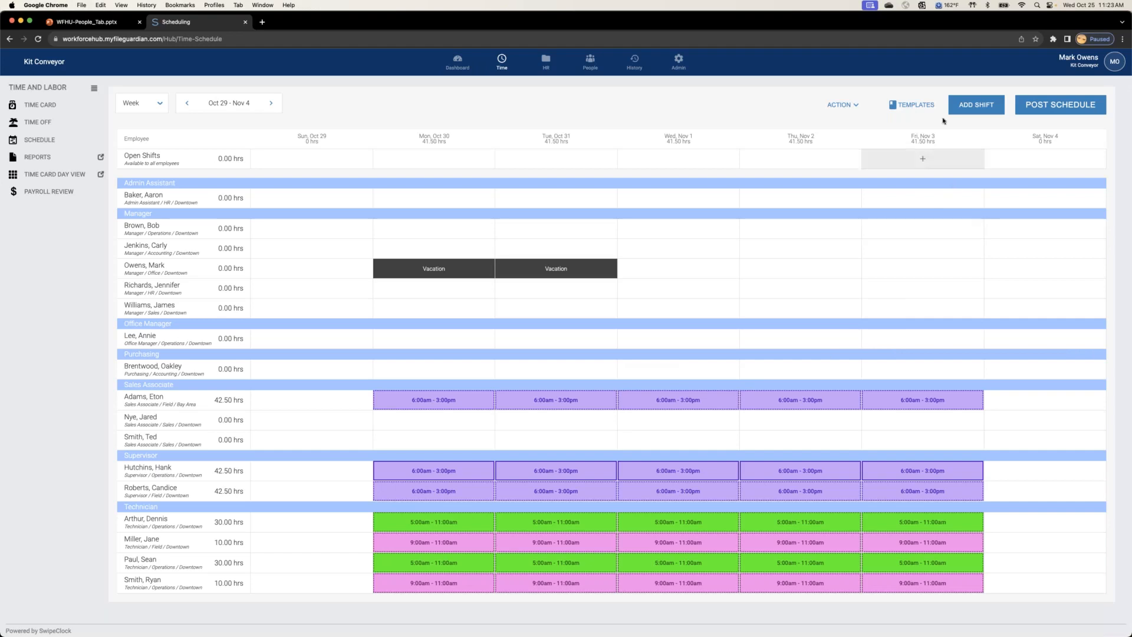
Step: Check the available shift templates and recolor the Bay Area sales associate's Mon, Oct 30 shift dark blue
click(919, 105)
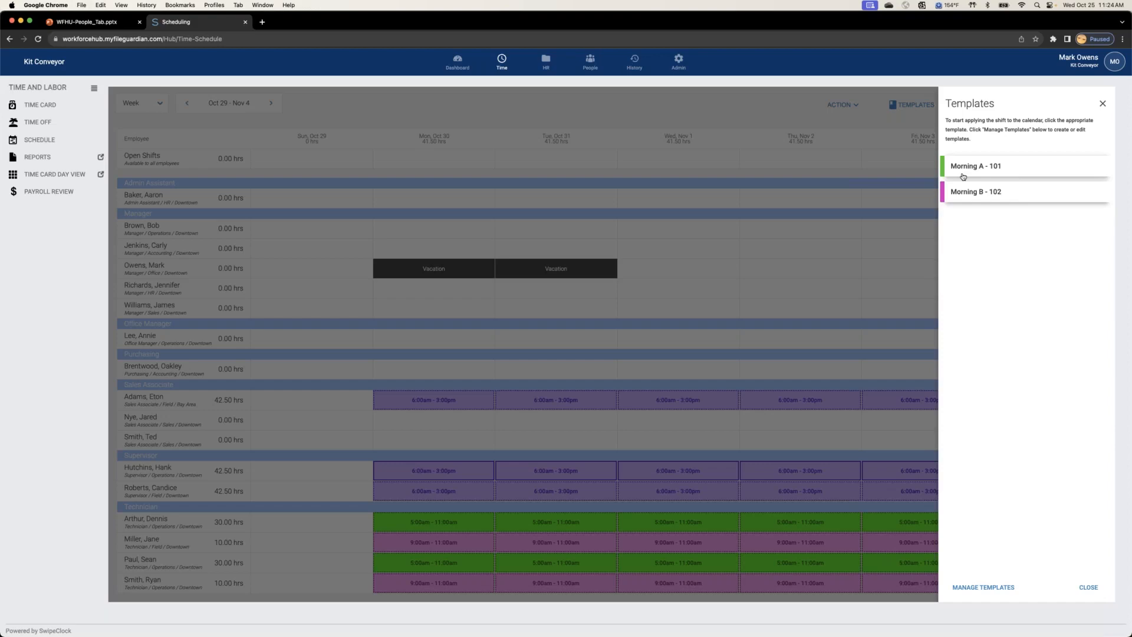
click(1088, 587)
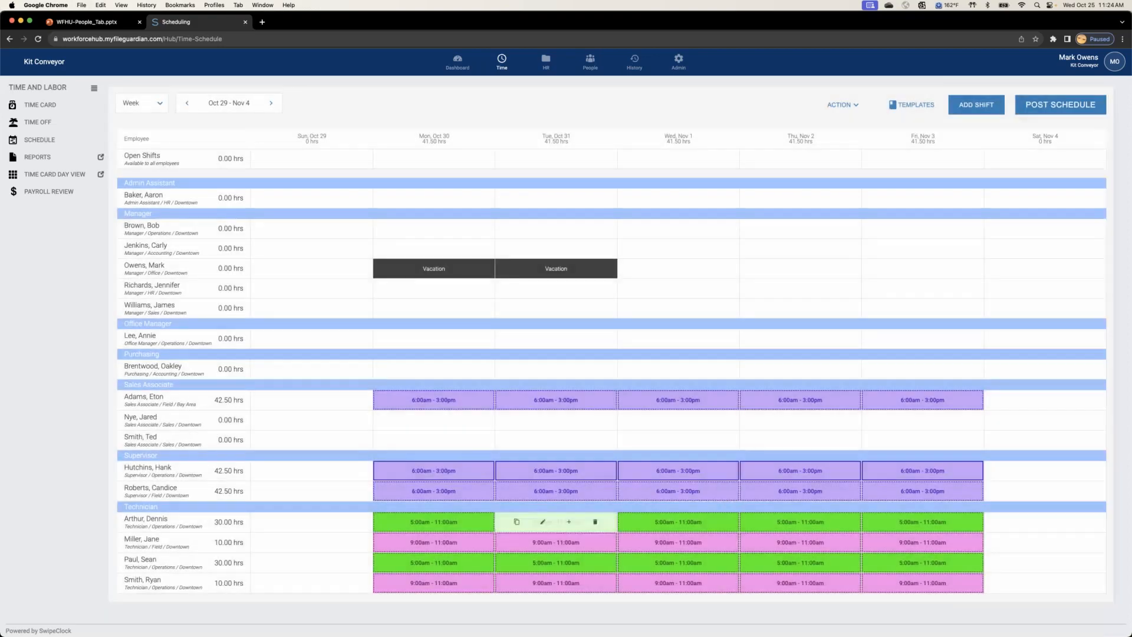
mouse_move(457, 406)
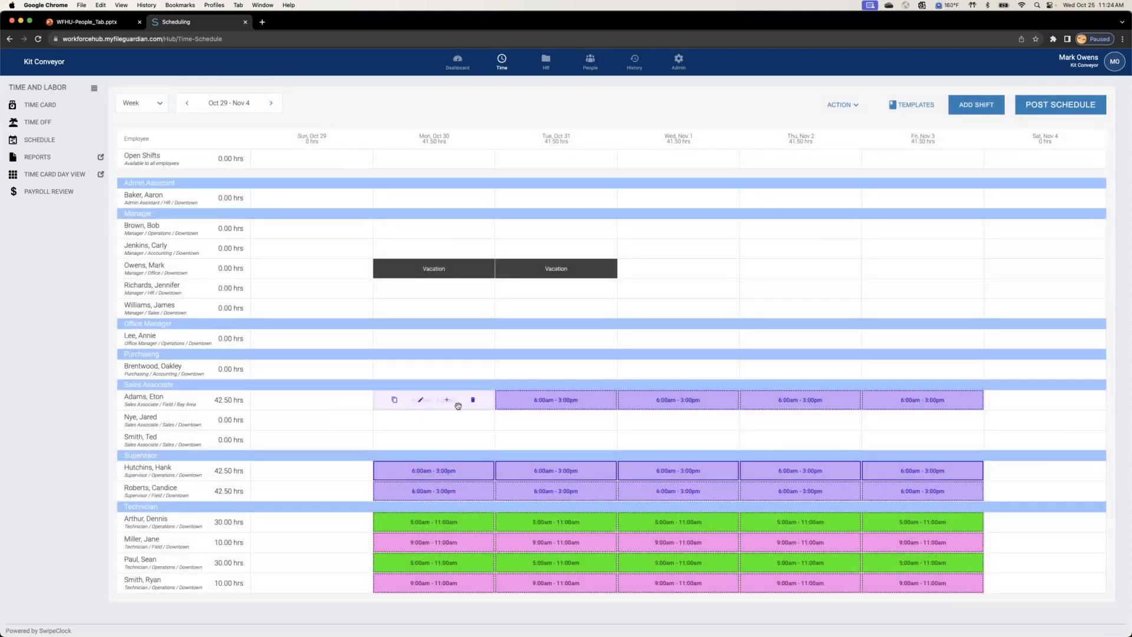
click(425, 400)
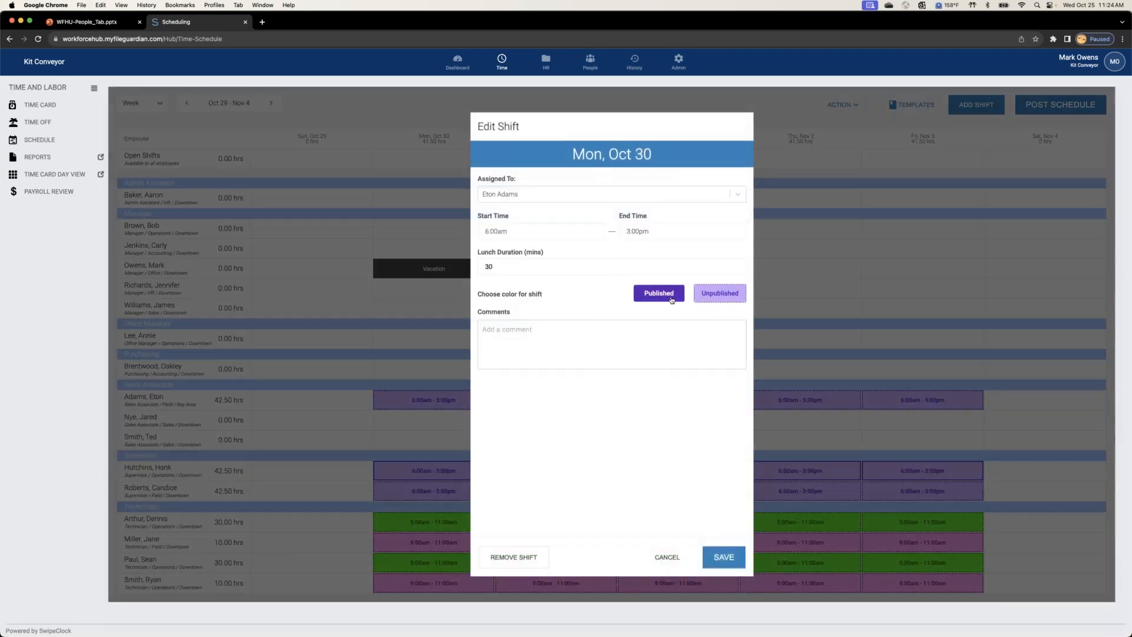
click(659, 295)
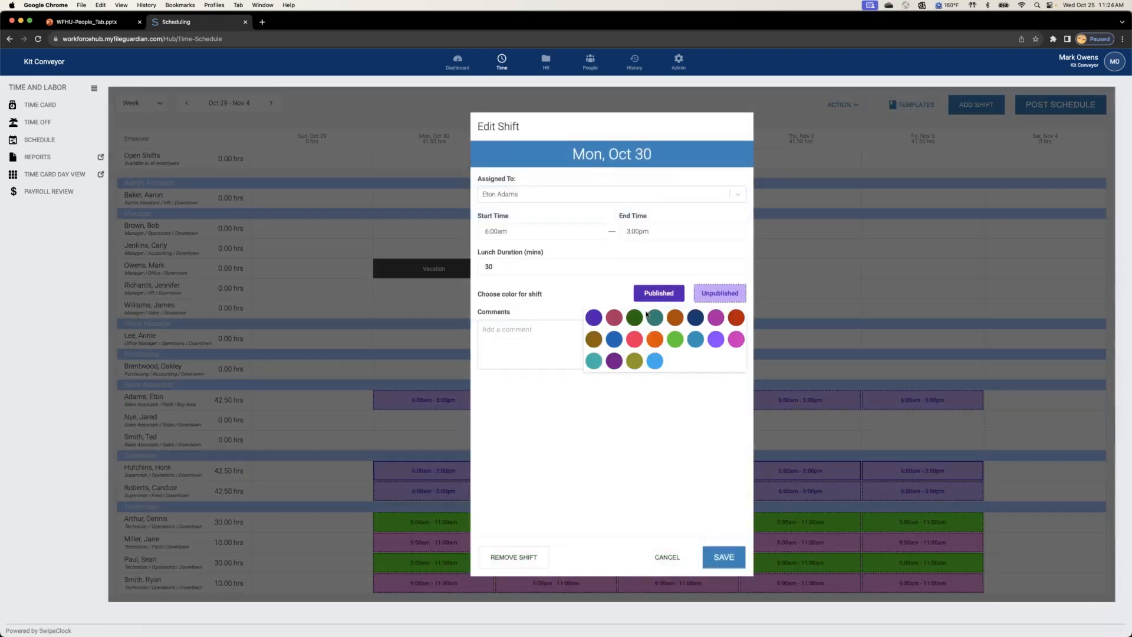
click(696, 317)
click(725, 558)
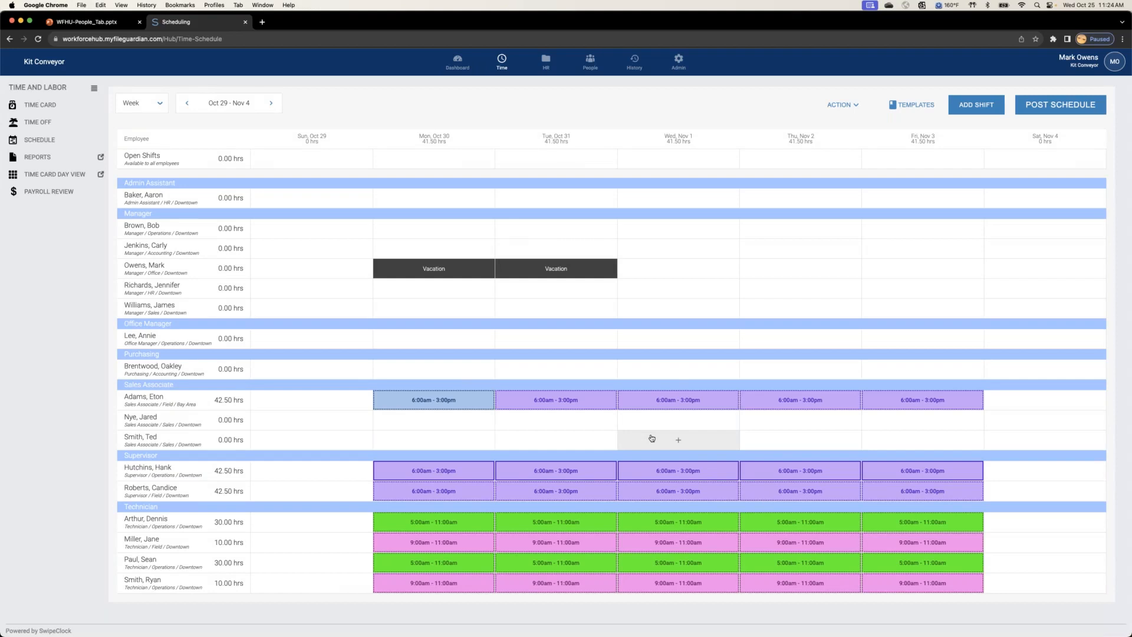
Step: Post all shifts of the Oct 29 - Nov 4 schedule so scheduled employees are notified
scroll(652, 438, up, 2)
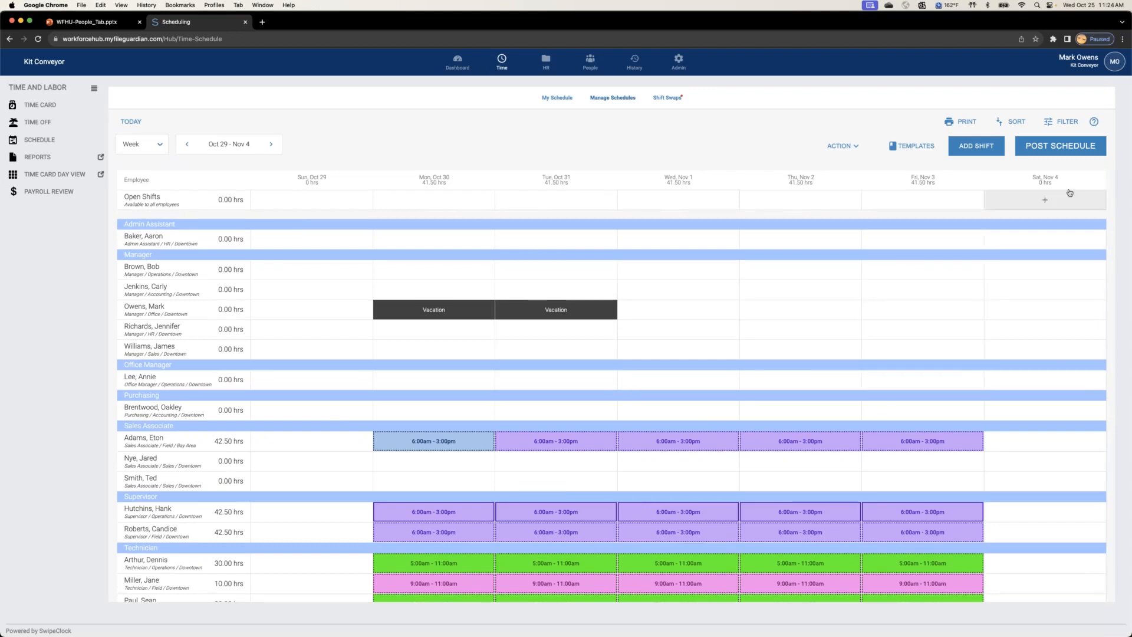
click(1060, 147)
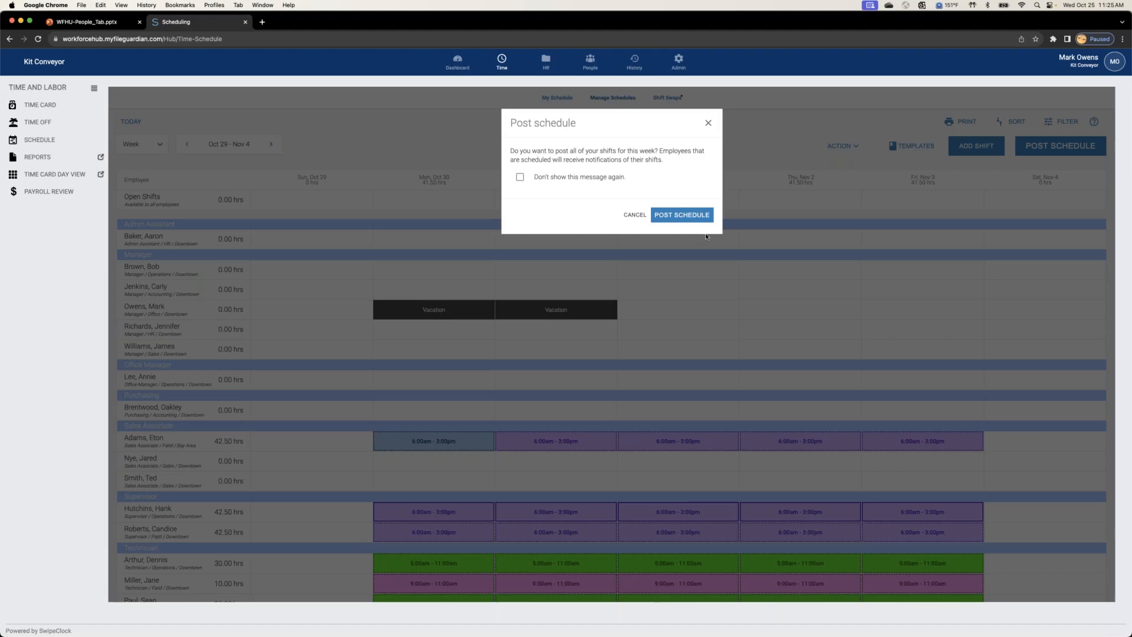
click(693, 217)
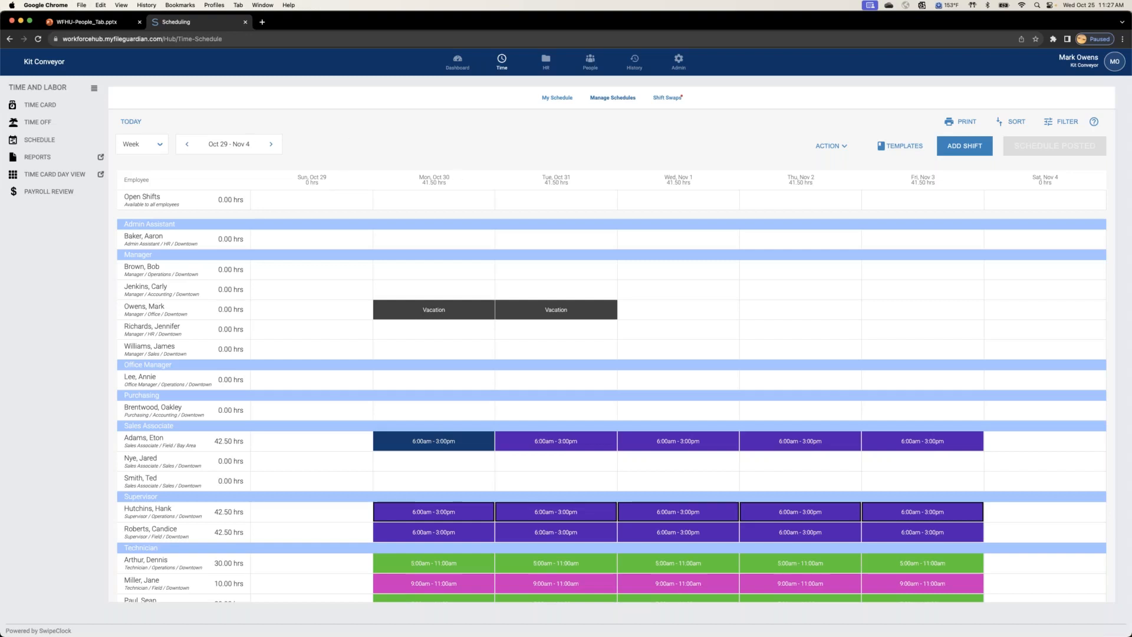
Step: Examine the Mon, Oct 30 schedule by hour in the Day view and return to the Week view
click(158, 147)
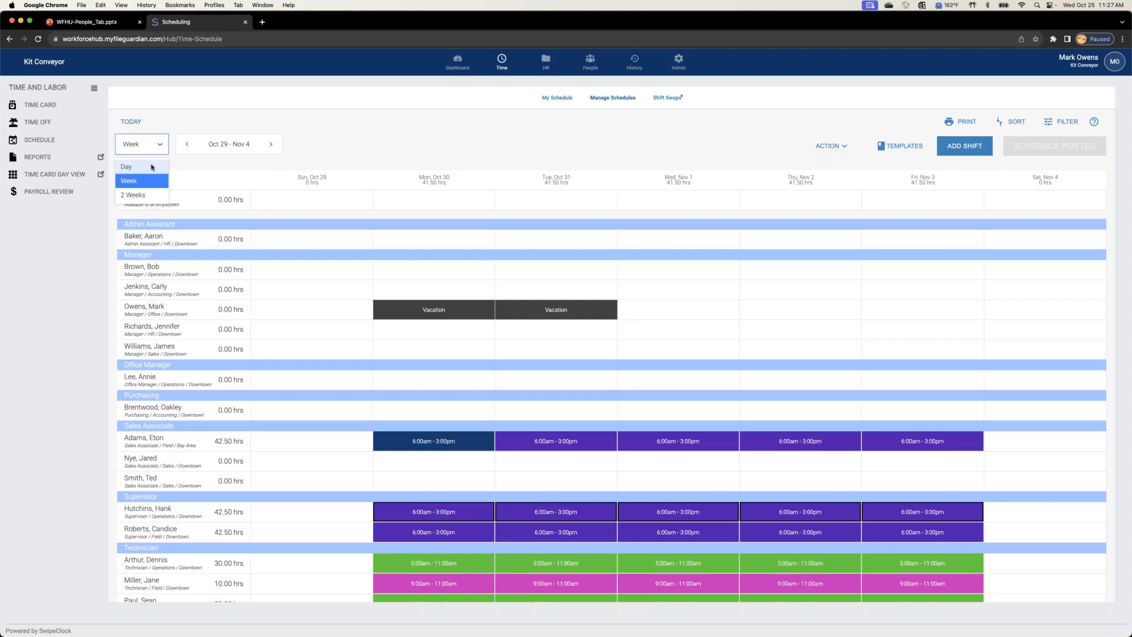
click(133, 164)
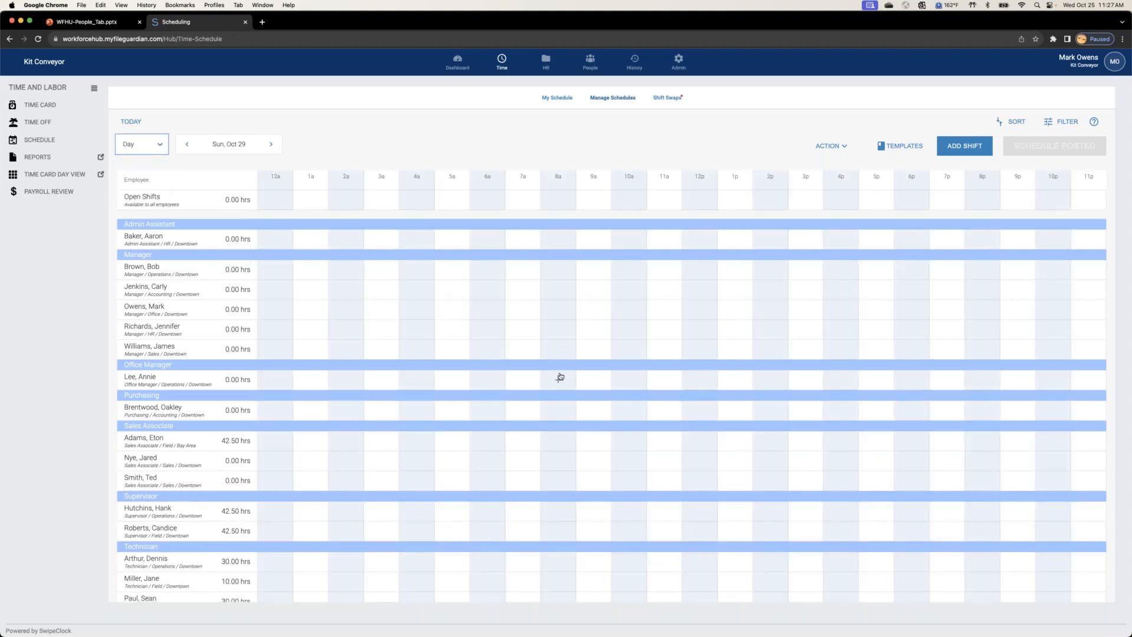
click(271, 145)
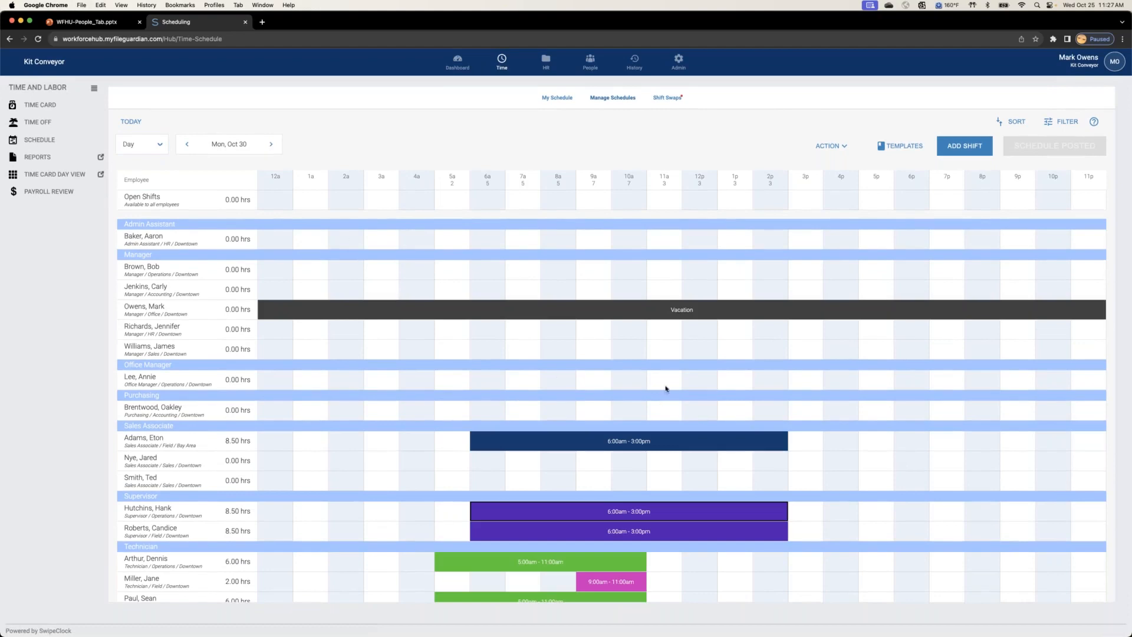
click(155, 144)
click(139, 182)
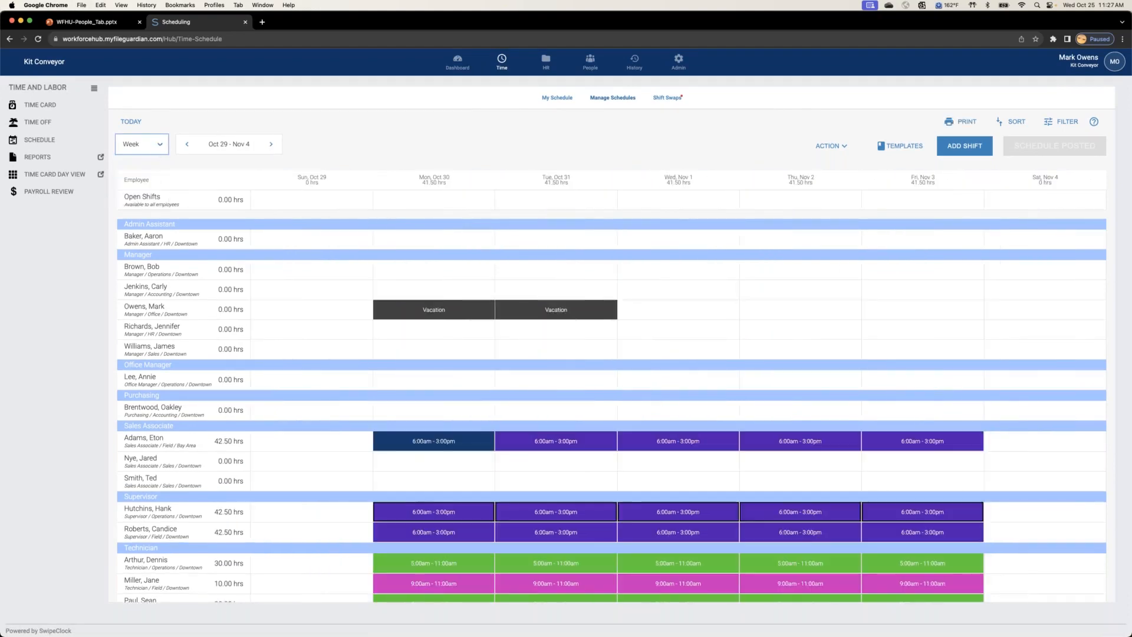
Step: View the 2 Weeks schedule for Oct 29 - Nov 11 and switch back to the single Week view
click(142, 144)
click(144, 192)
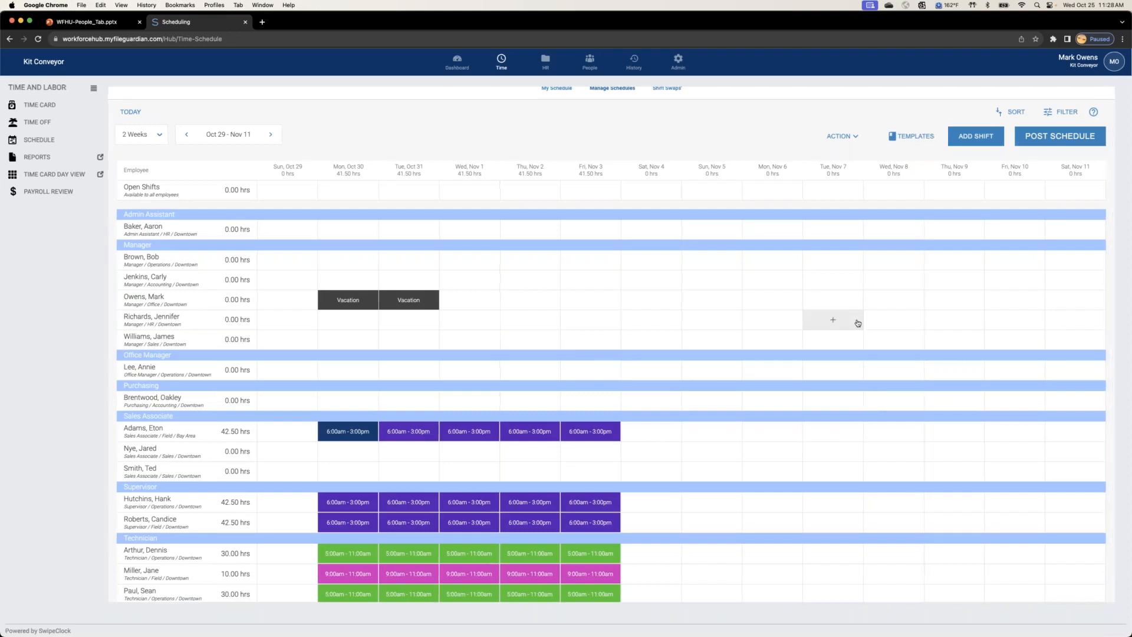
click(156, 137)
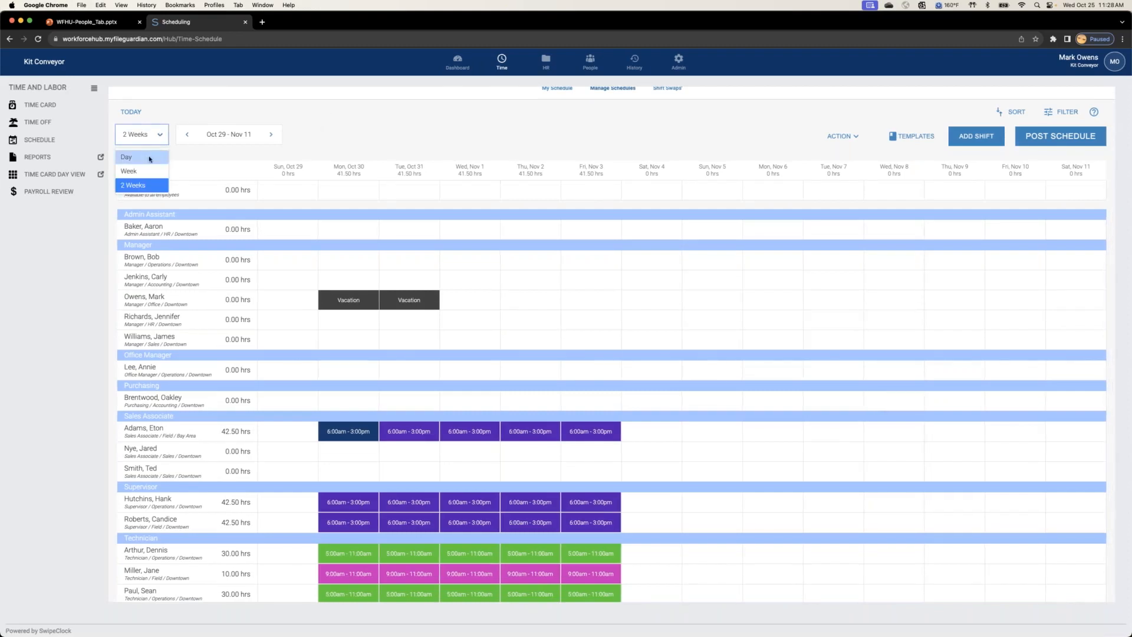
click(149, 158)
click(157, 135)
click(141, 171)
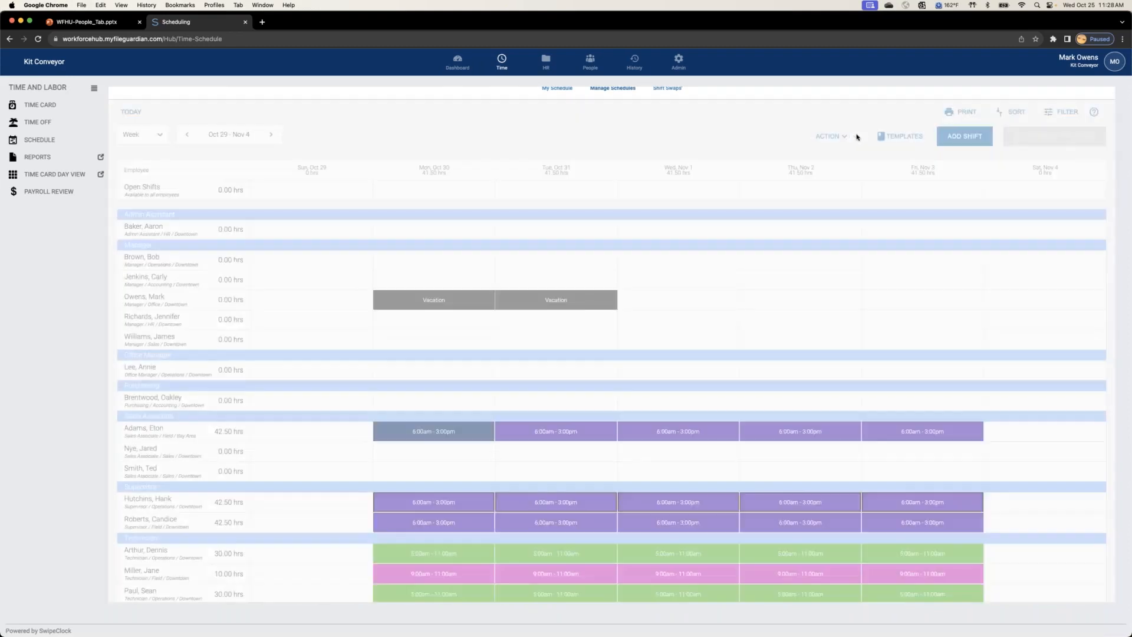
Step: Copy the whole Oct 29 - Nov 4 schedule, paste it into the Nov 5 - Nov 11 week and check the pasted shifts
click(829, 136)
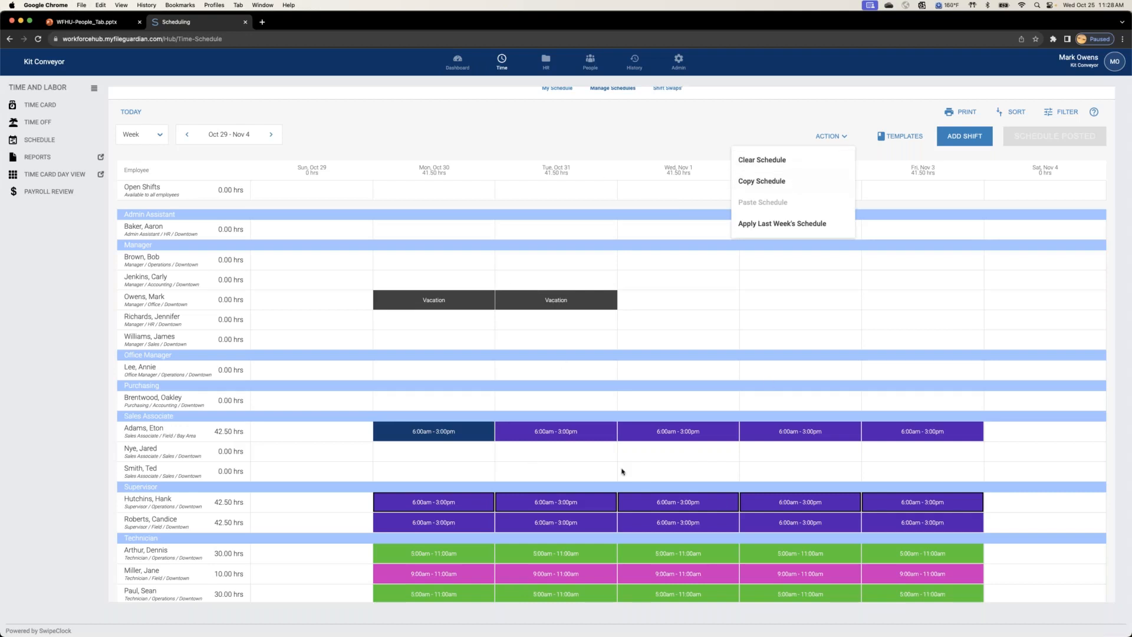
scroll(613, 459, down, 2)
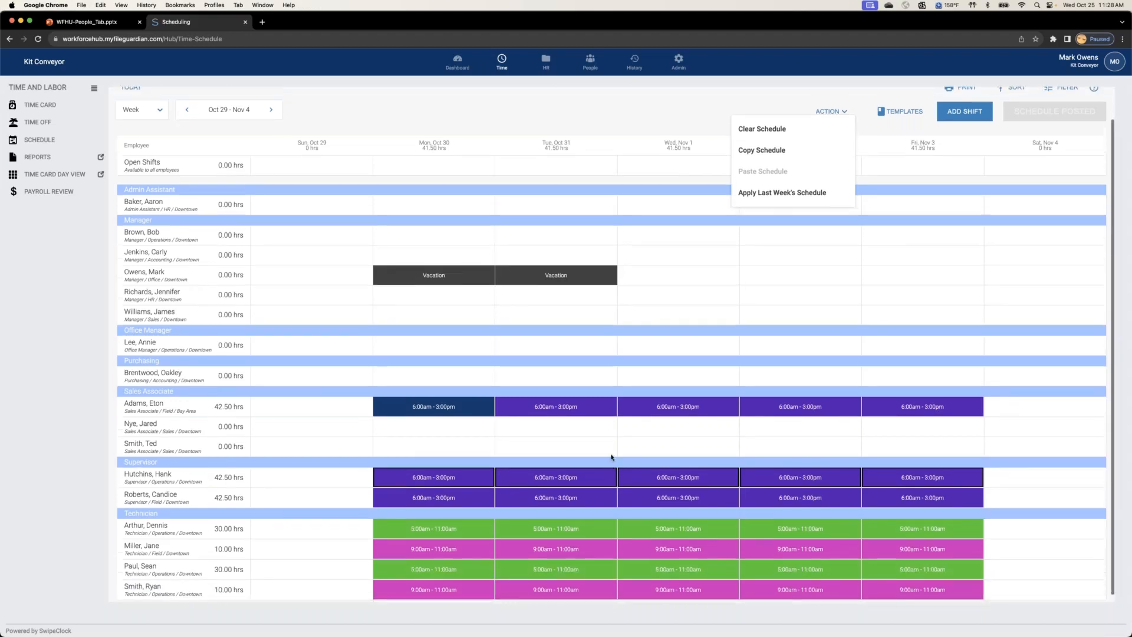
scroll(612, 457, up, 2)
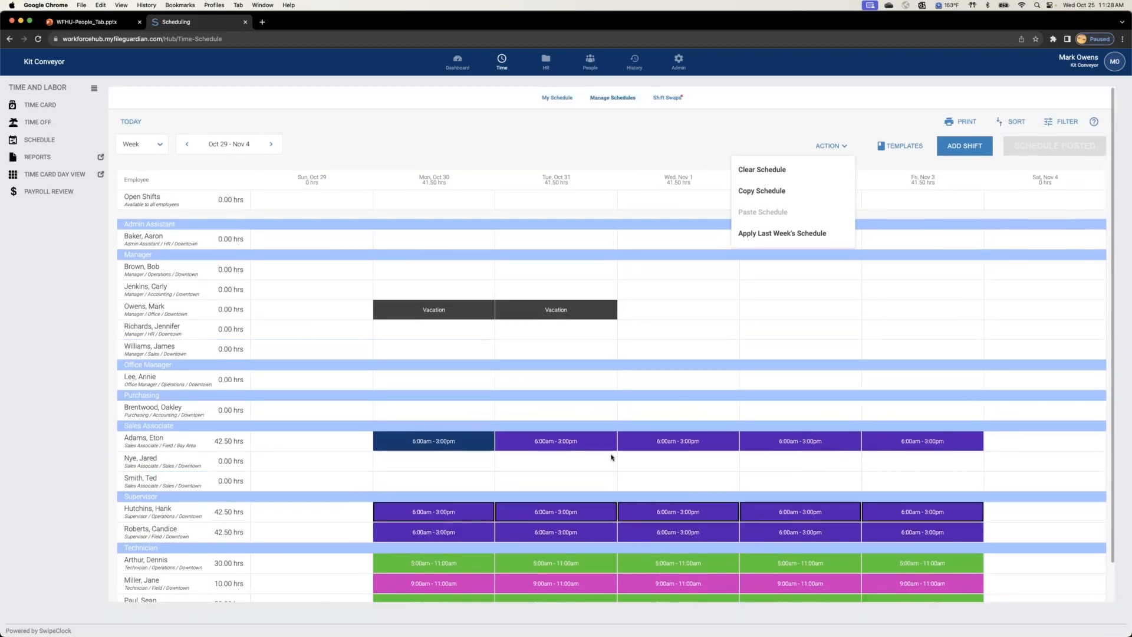
click(775, 200)
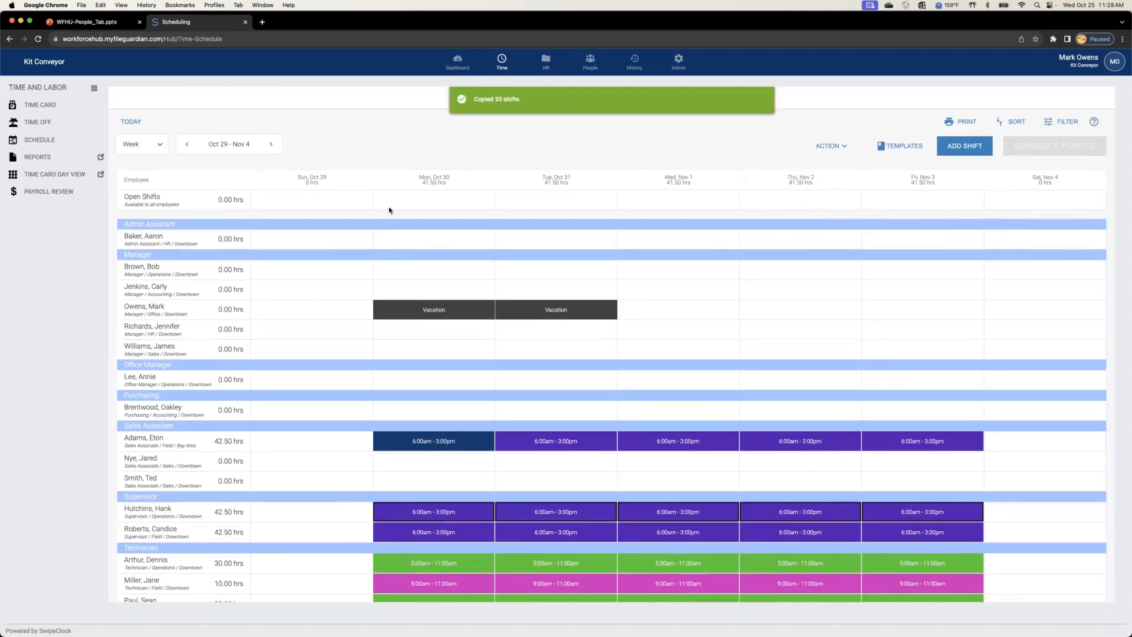
click(267, 143)
click(850, 146)
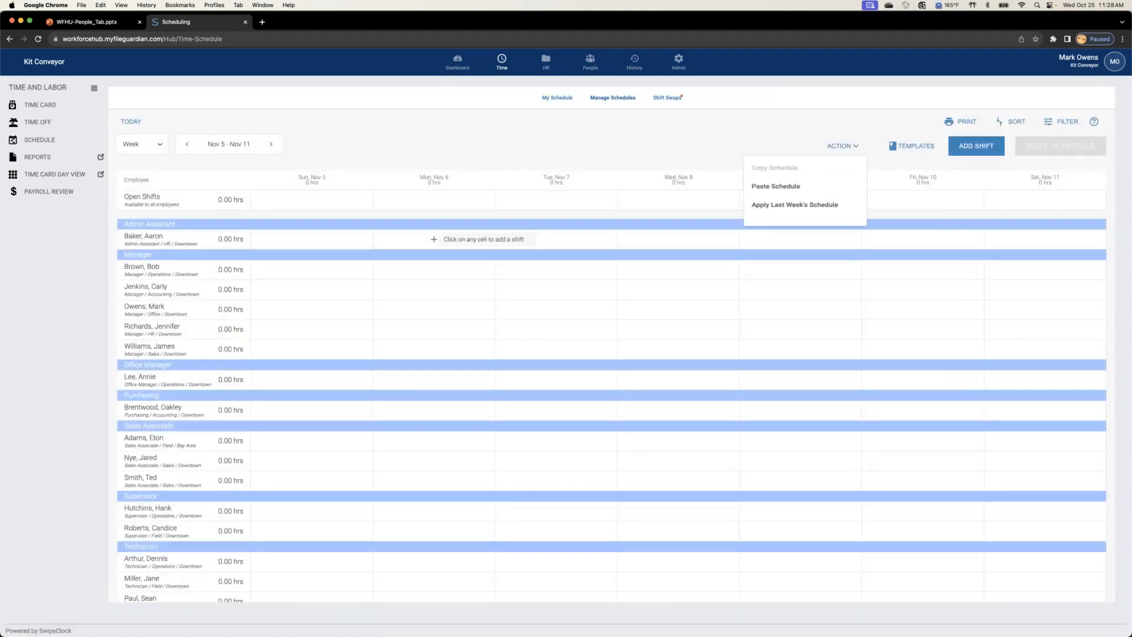
click(786, 189)
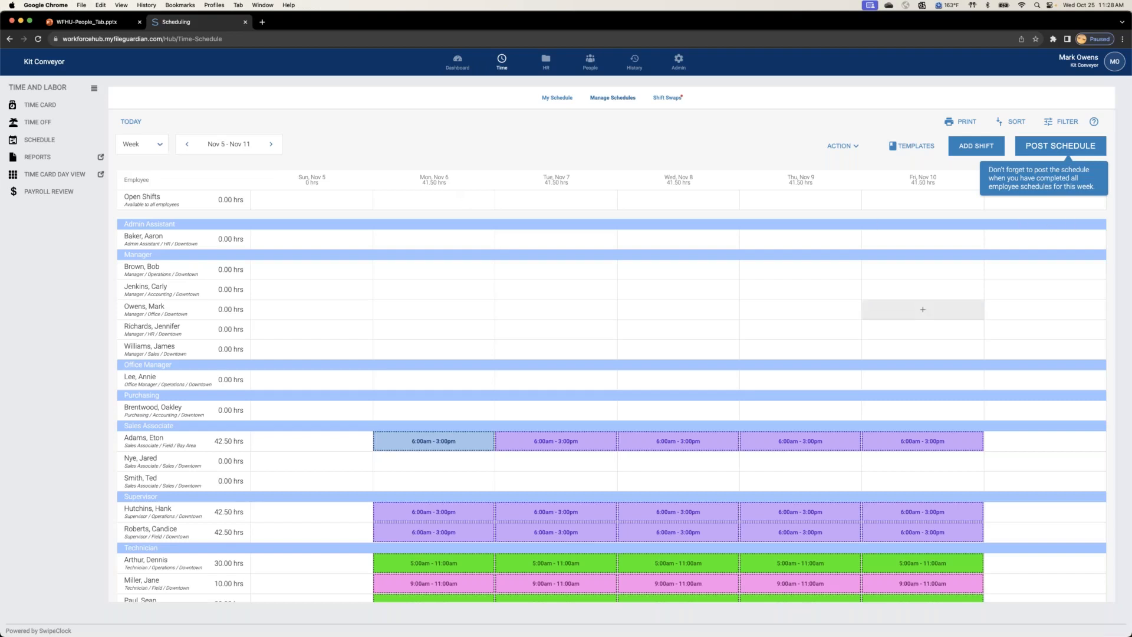
mouse_move(769, 444)
scroll(770, 445, down, 1)
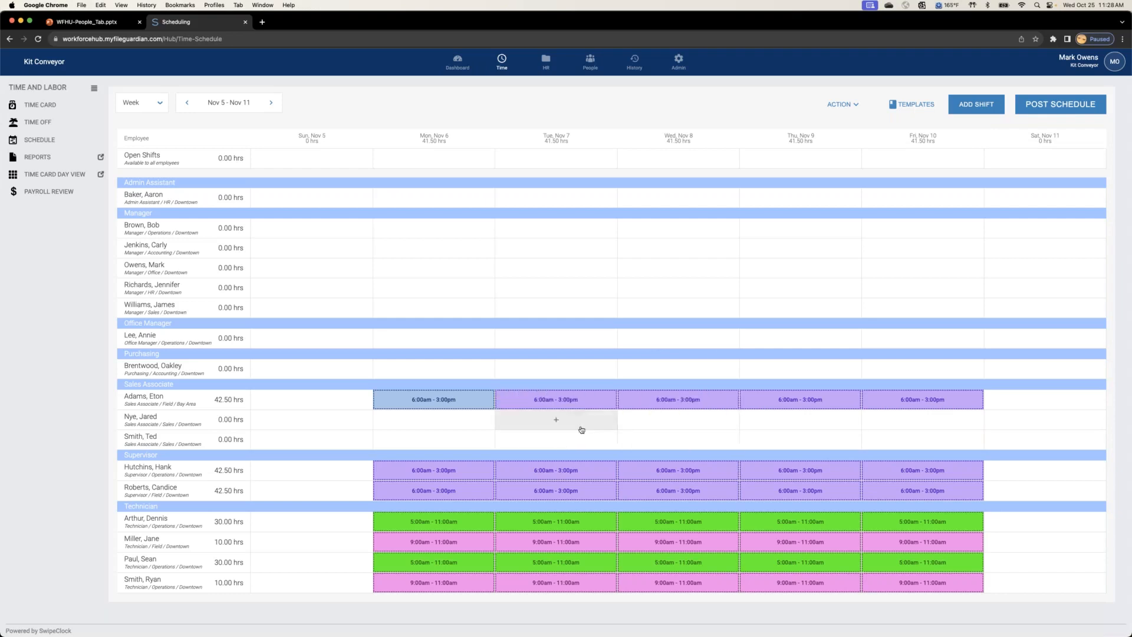
scroll(643, 372, up, 2)
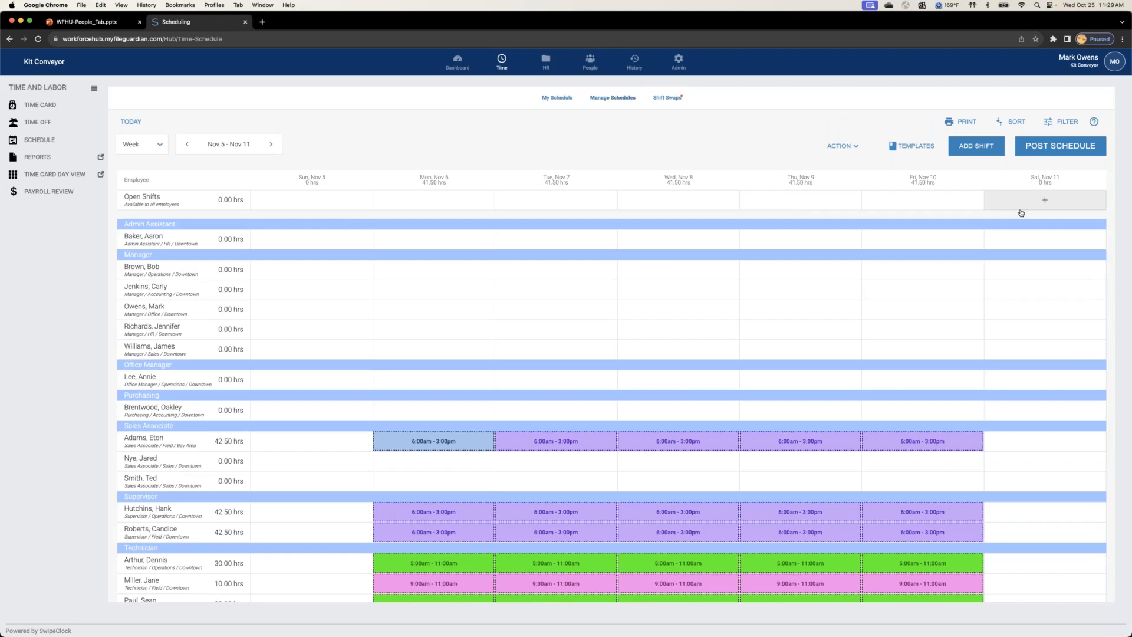
Step: View the 2 Weeks schedule for Nov 5 - Nov 18, restore the Week view and go back to Oct 29 - Nov 4
click(852, 148)
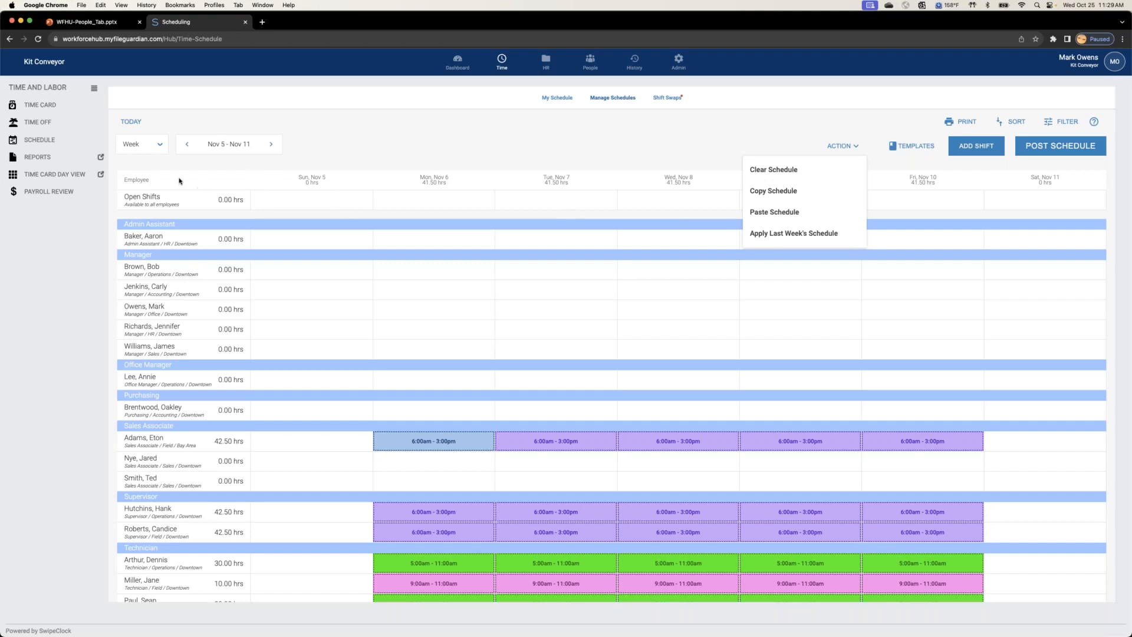
click(161, 146)
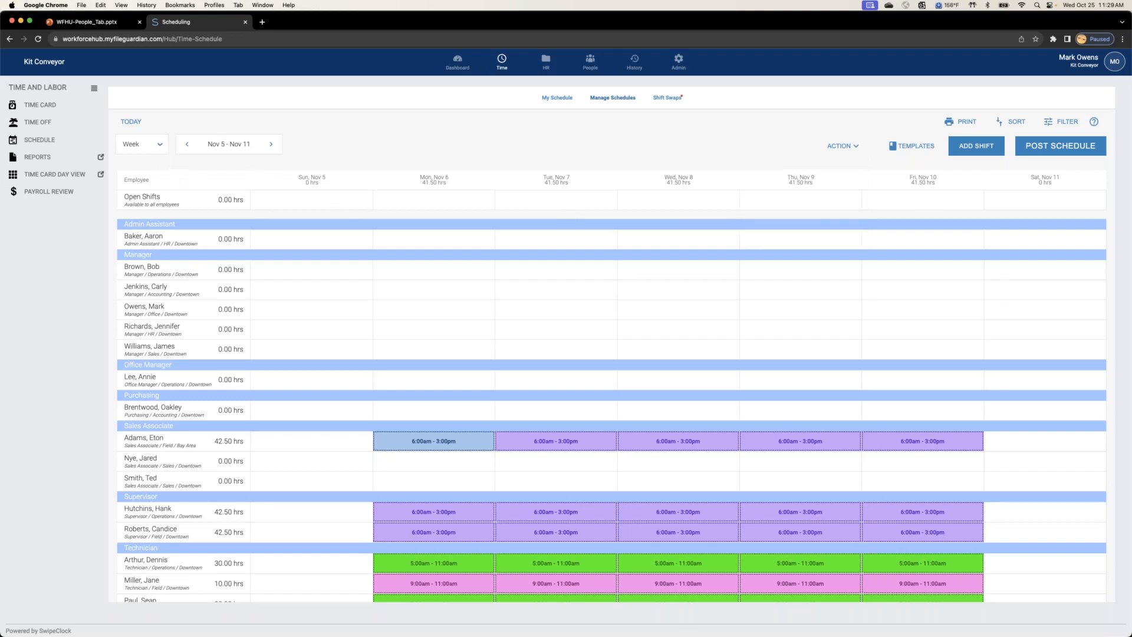
click(160, 145)
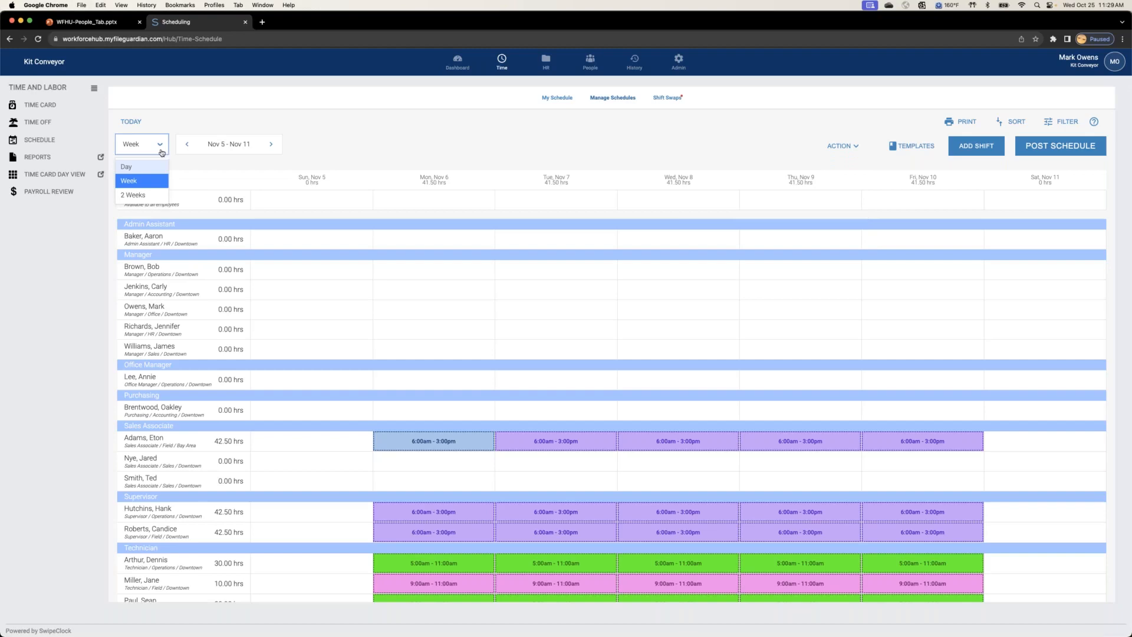
click(150, 196)
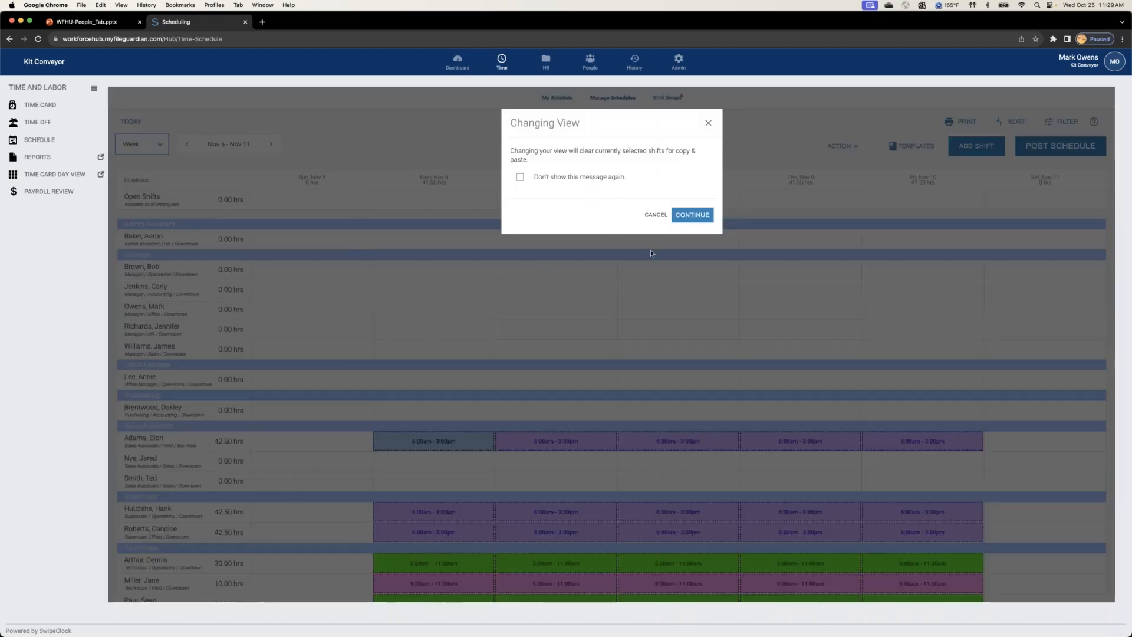
click(694, 216)
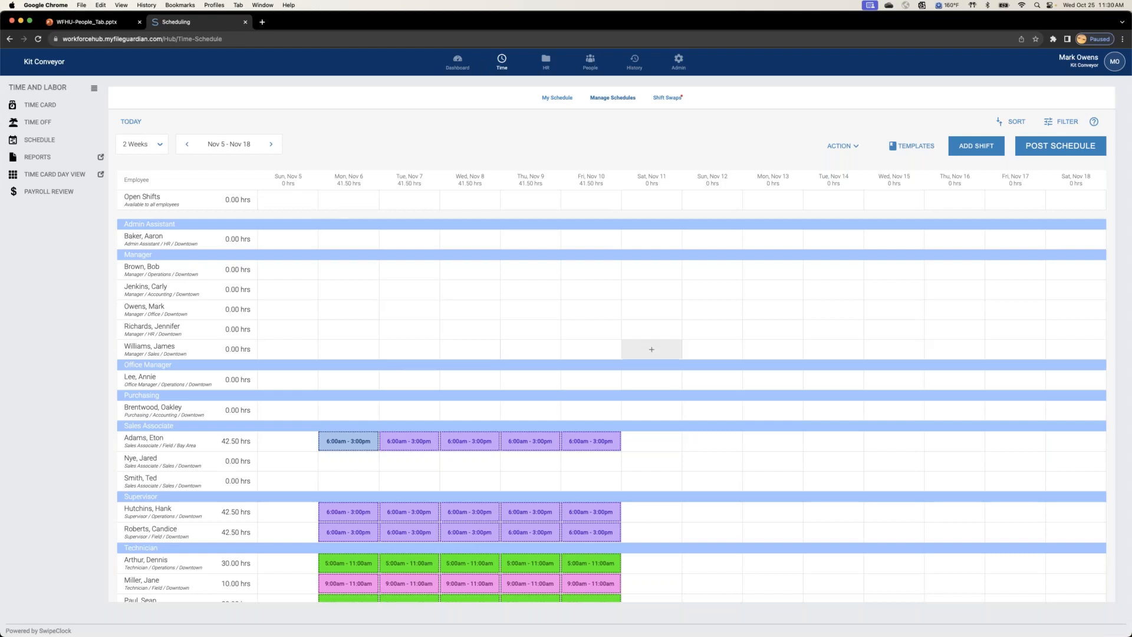
click(159, 146)
click(162, 176)
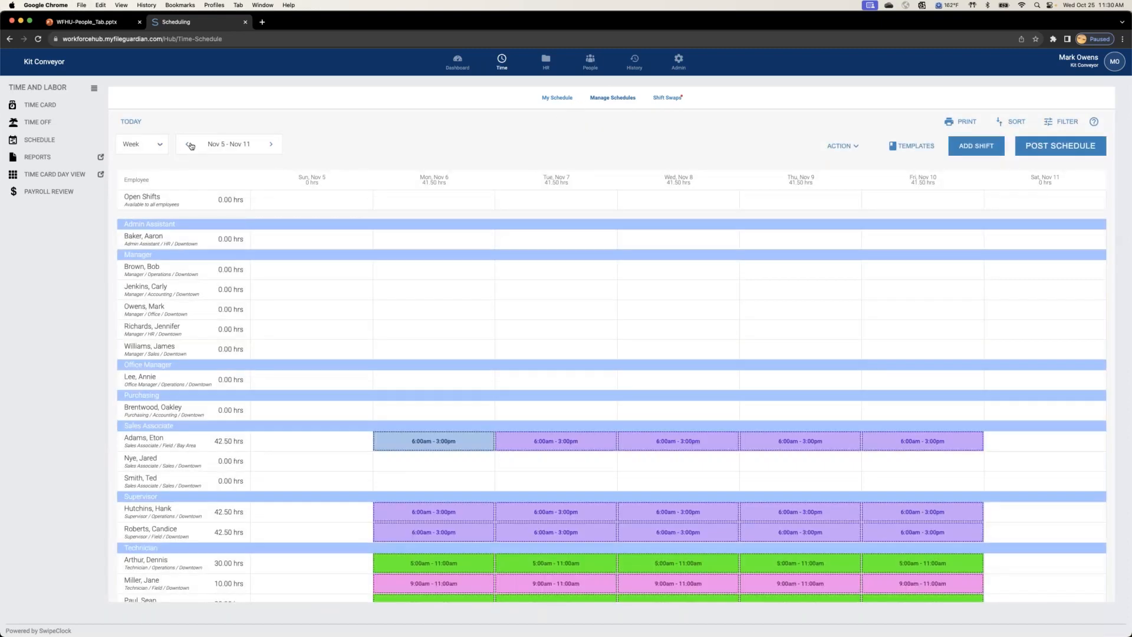
click(188, 144)
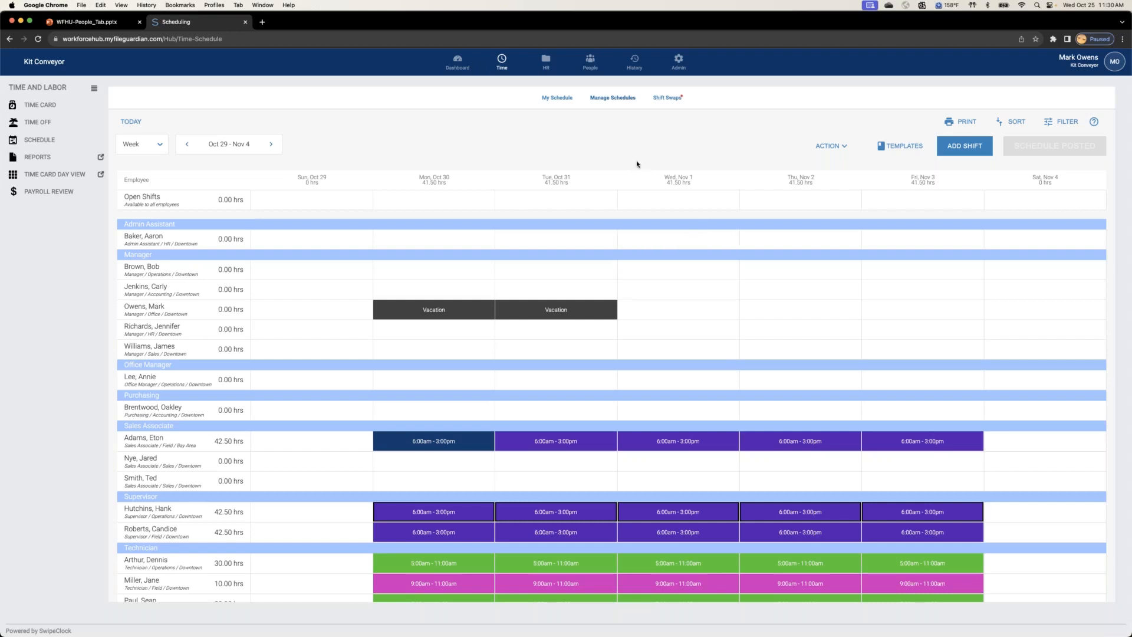
Step: Look up the open shifts in the personal schedule and view the details of the Wed, Oct 25 shift
click(558, 98)
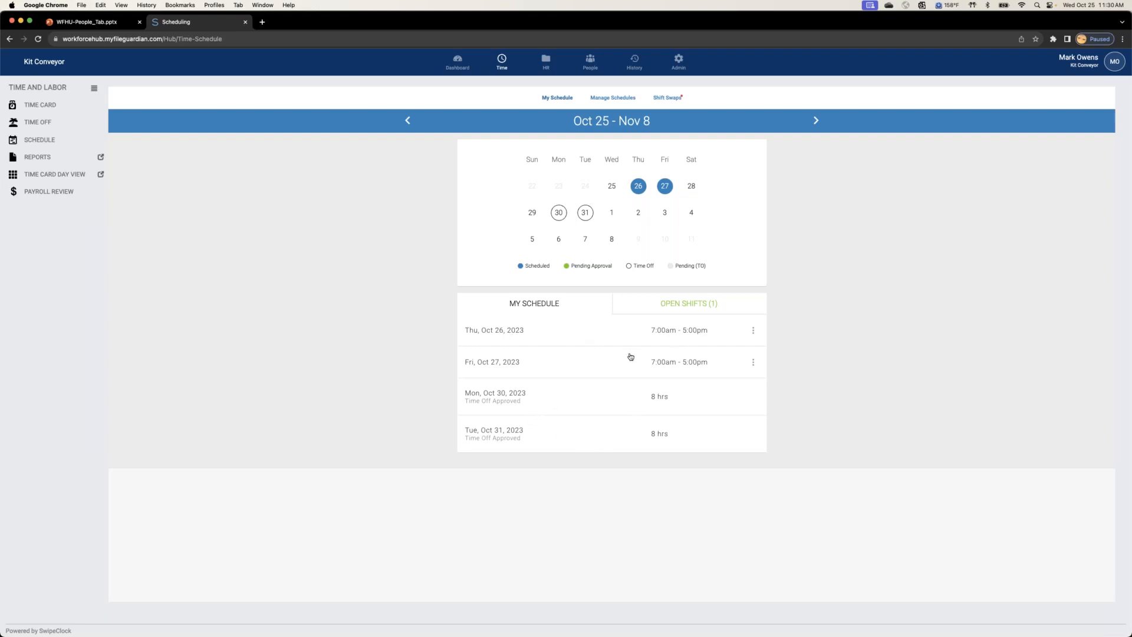
click(676, 305)
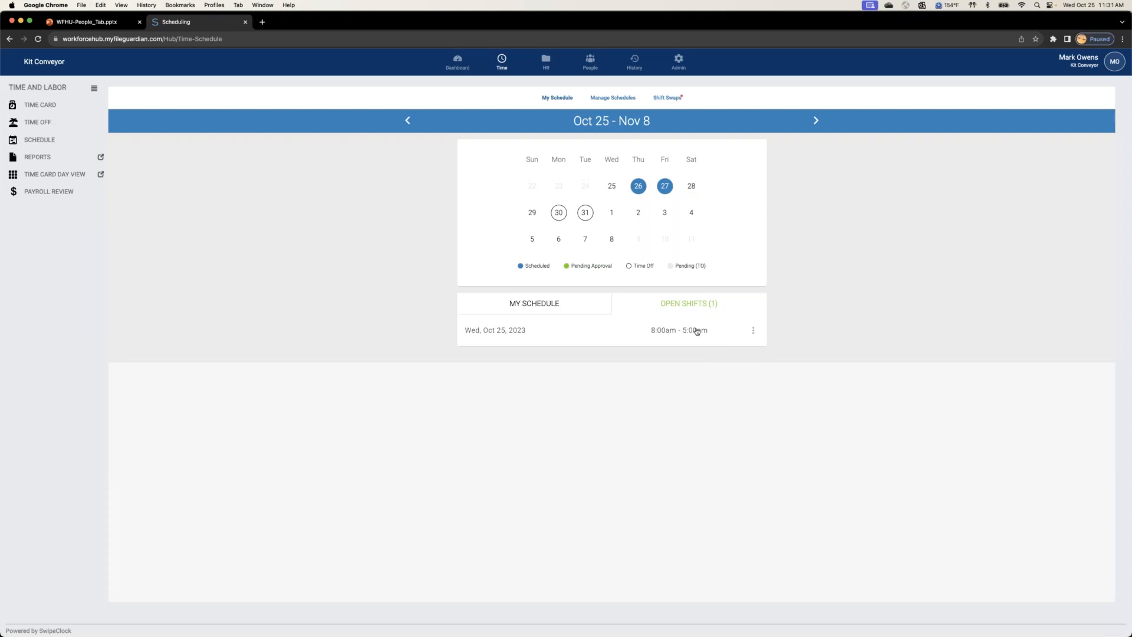
click(753, 332)
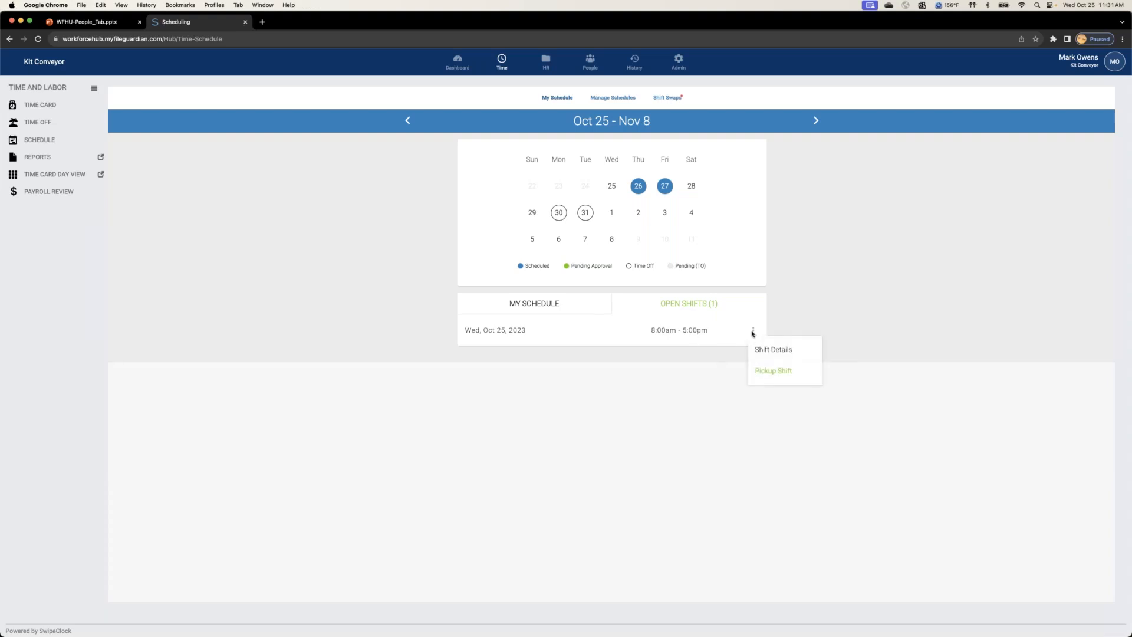
click(762, 349)
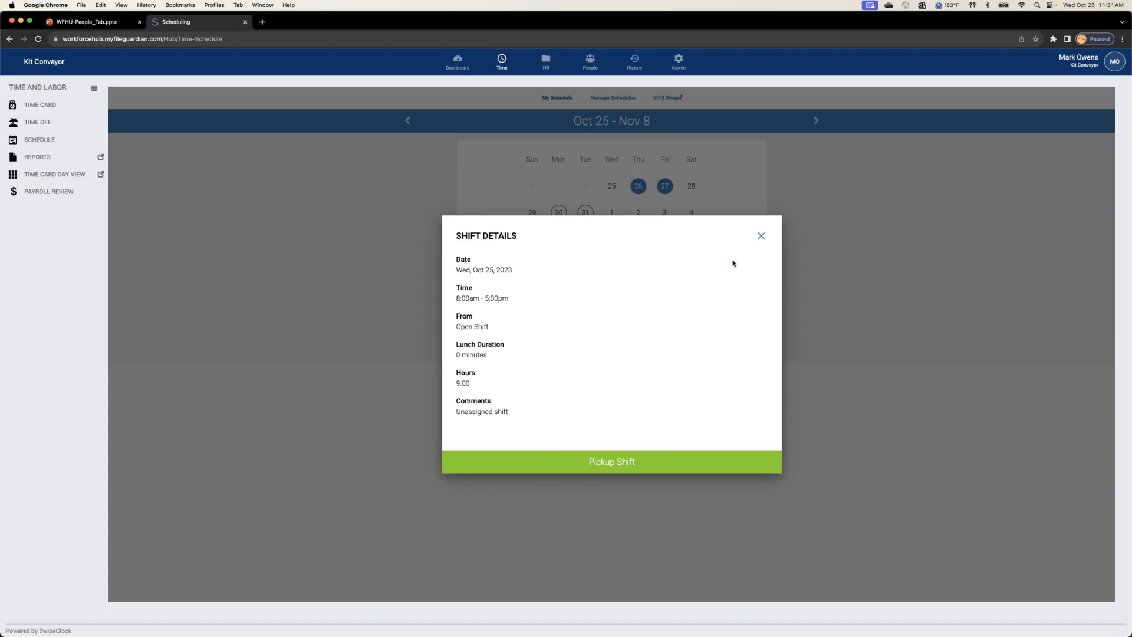
Step: Close the shift details and view the pickup requests for the Oct 25 open shift in Shift Swaps
click(761, 236)
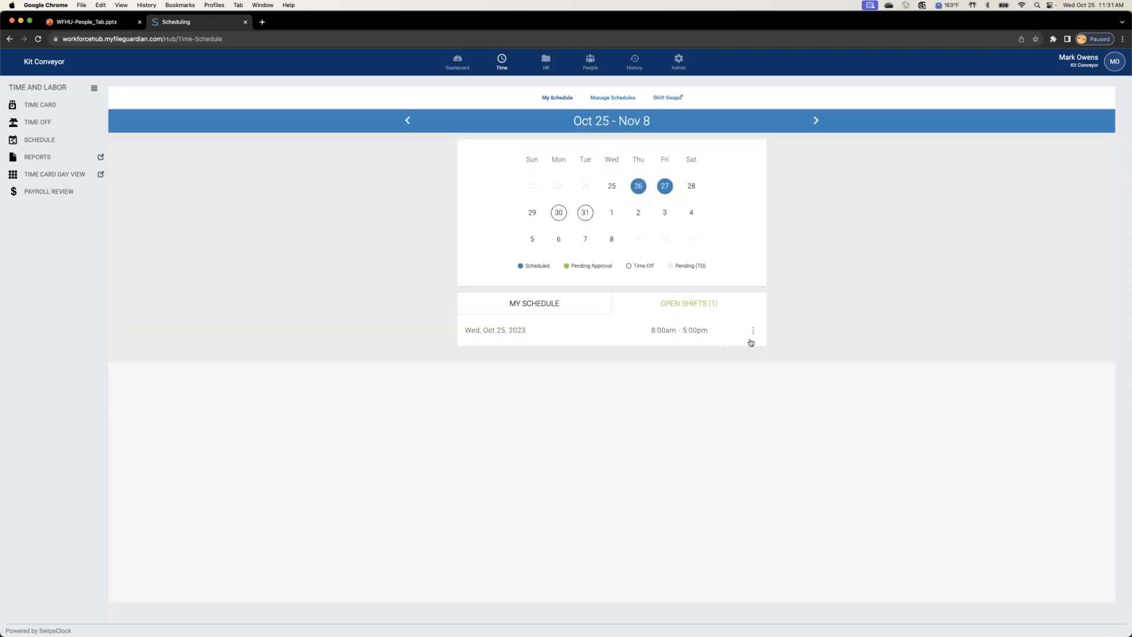
click(666, 99)
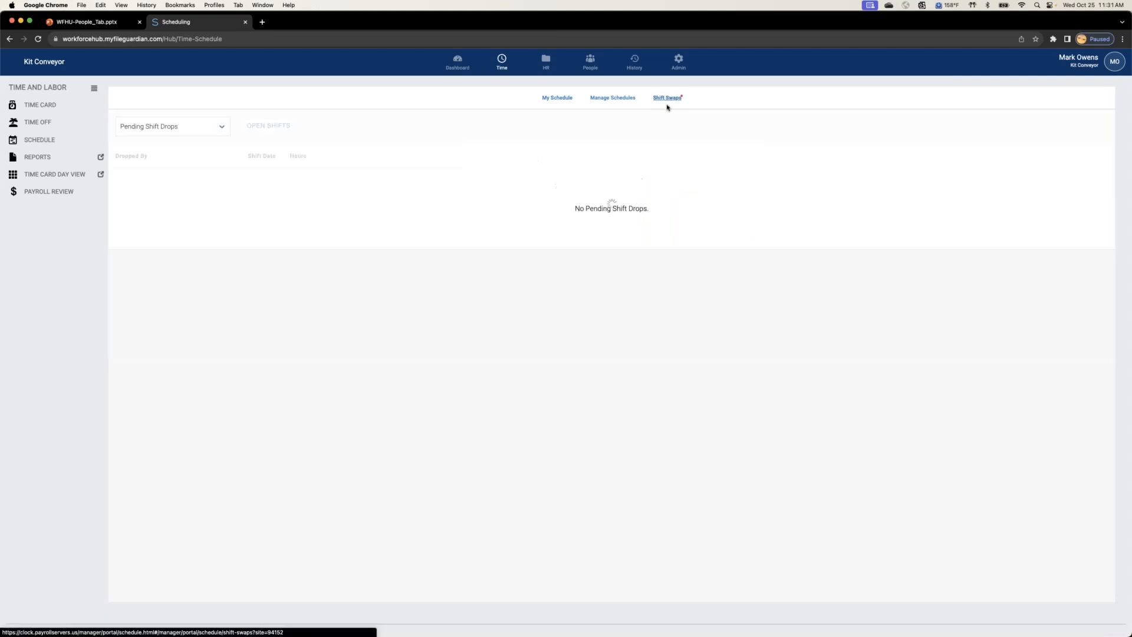
click(264, 128)
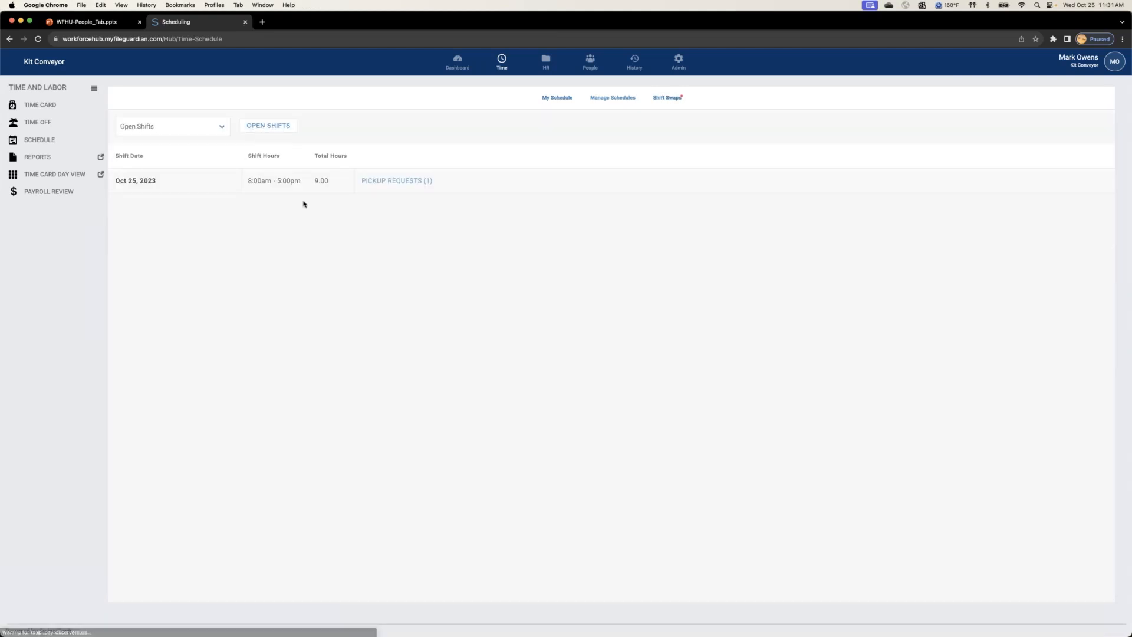
click(393, 183)
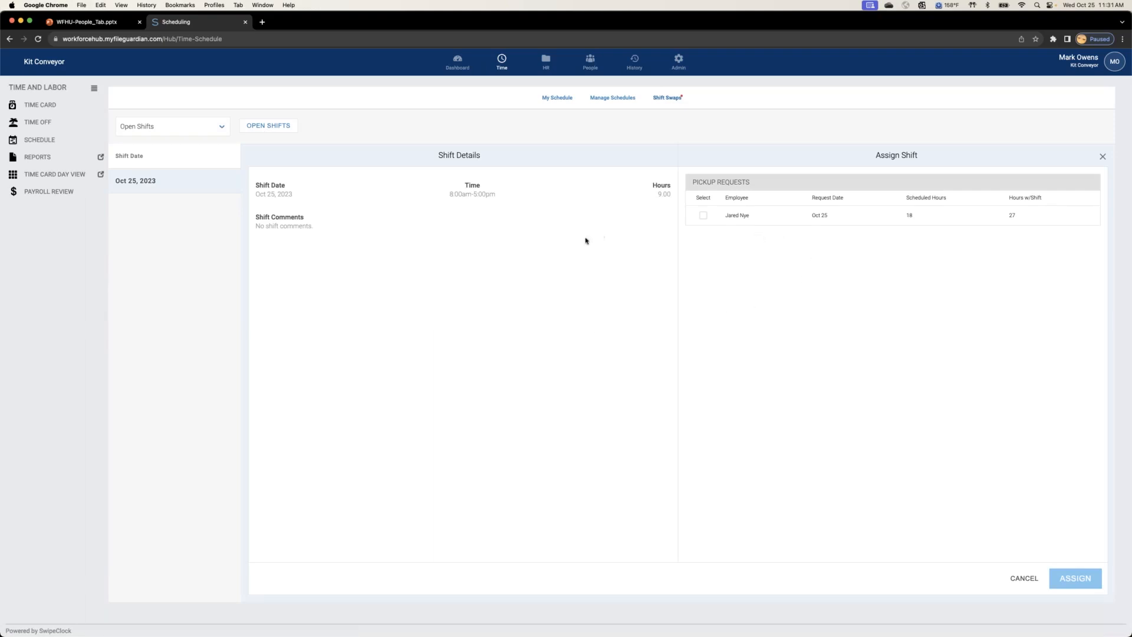
Step: Request to pick up the Wed, Oct 25 open shift, 8:00am - 5:00pm, from the personal schedule
click(557, 99)
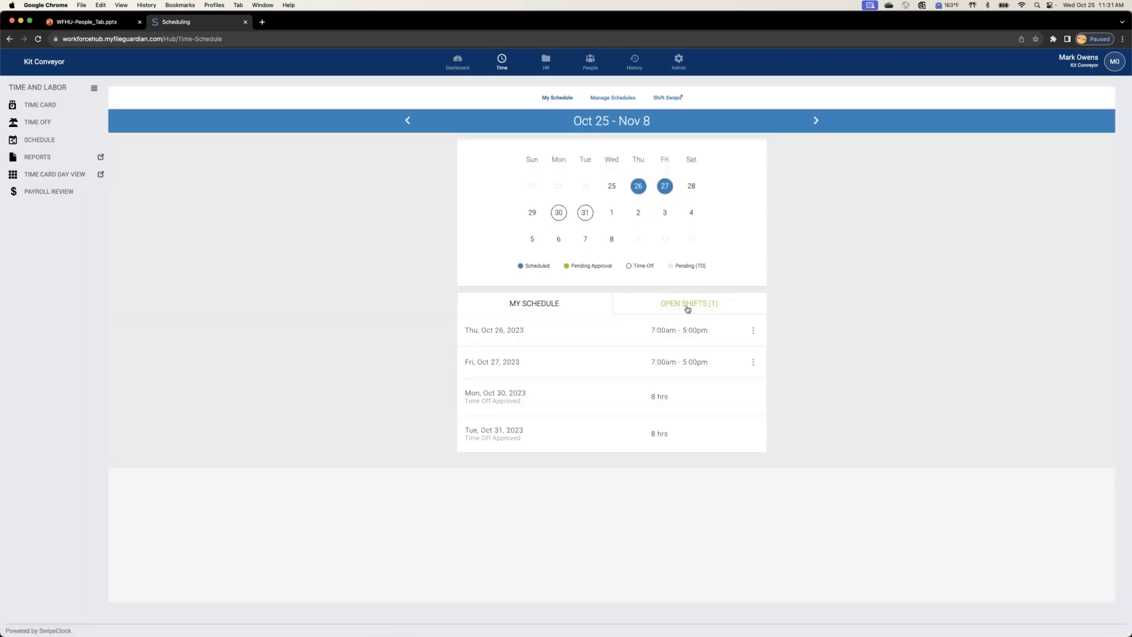
click(688, 306)
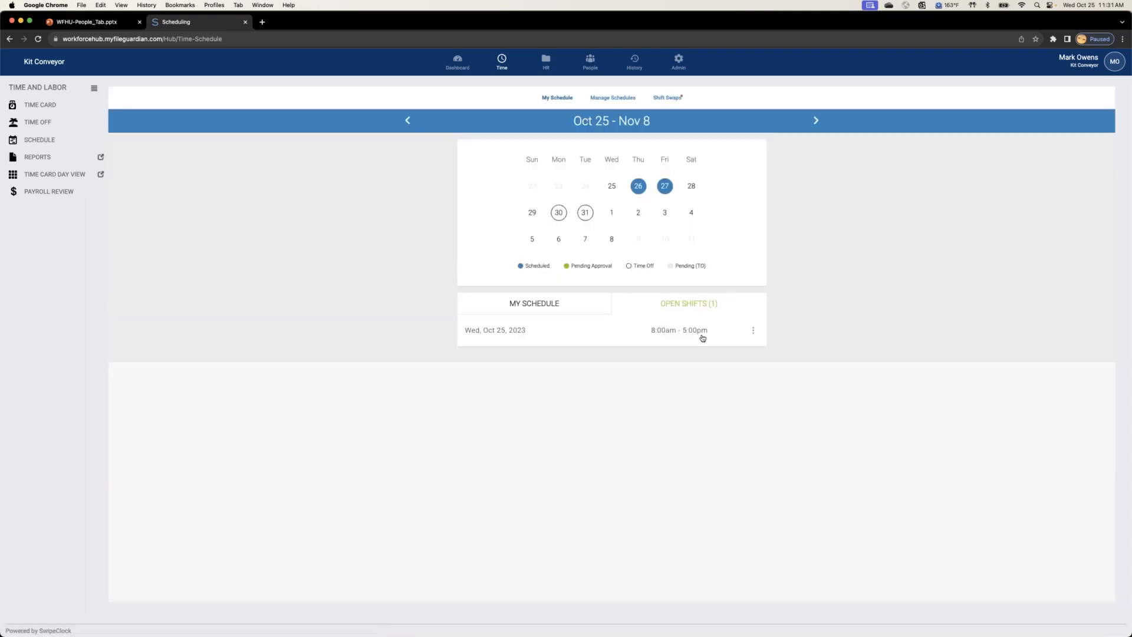
click(753, 331)
click(783, 371)
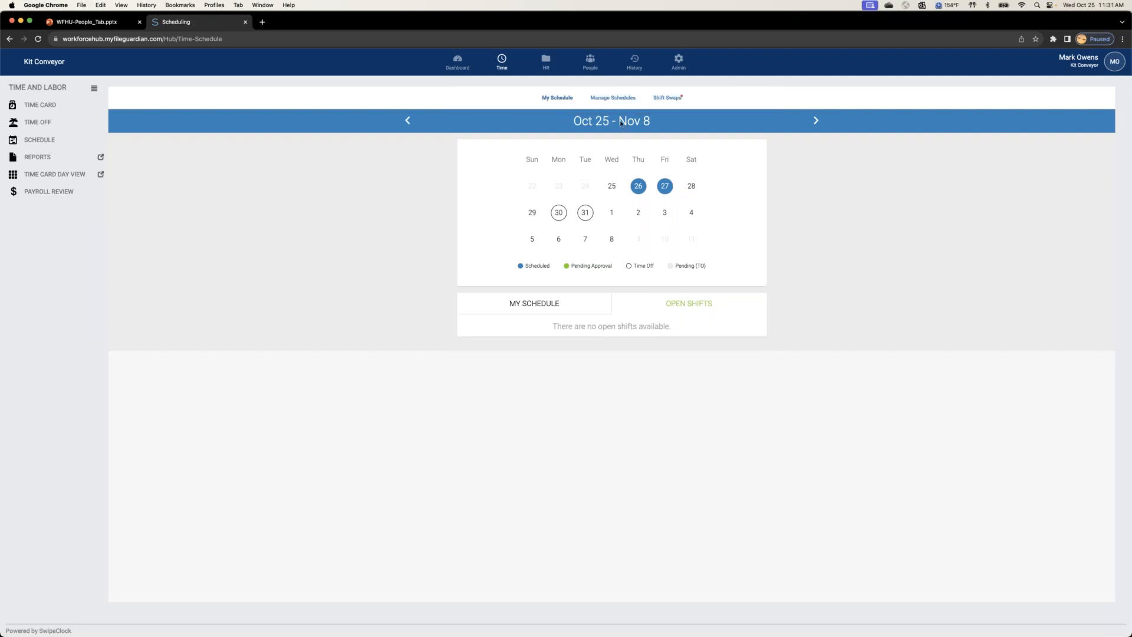
Step: Open the pickup requests for the Oct 25 open shift in Shift Swaps and compare the employees who requested it
click(667, 98)
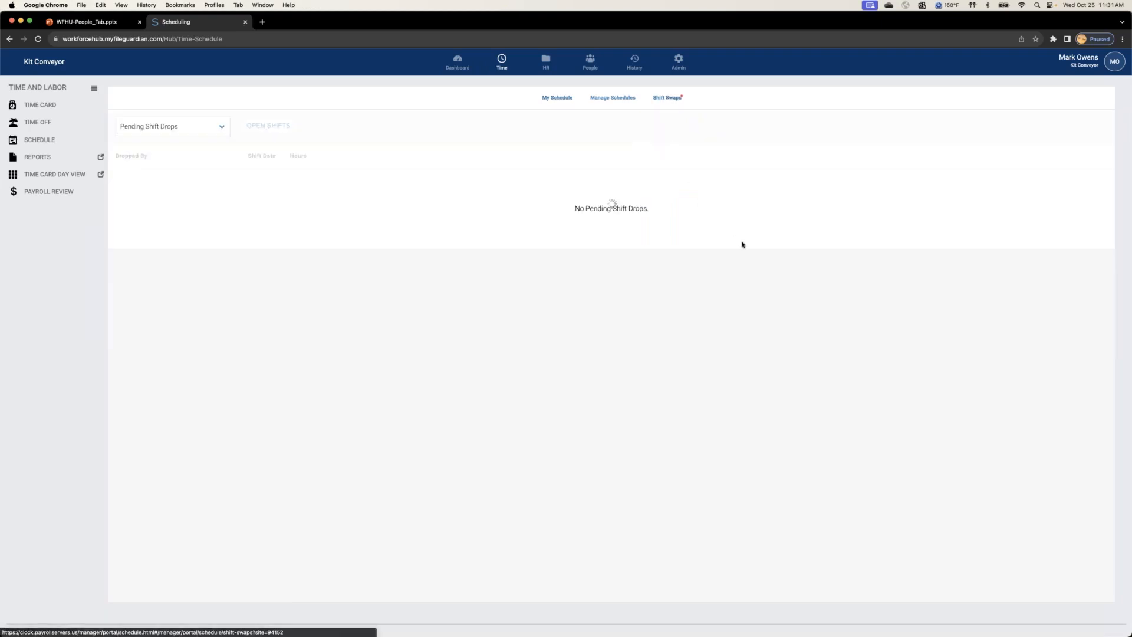
click(274, 131)
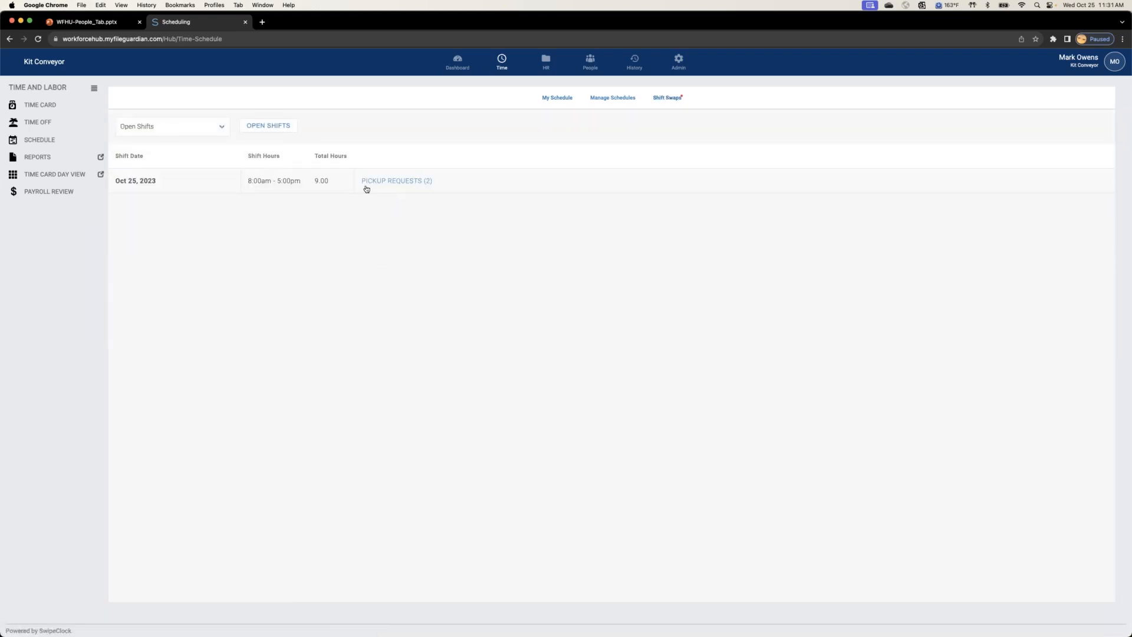
click(394, 182)
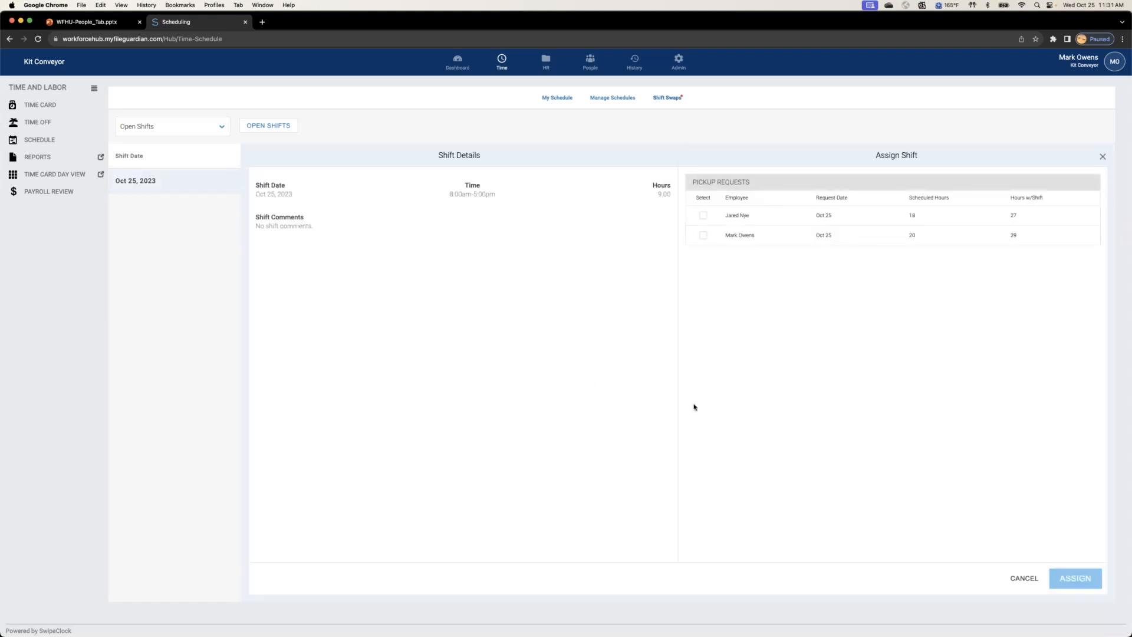
key(super+equal)
key(super+equal)
key(super+equal)
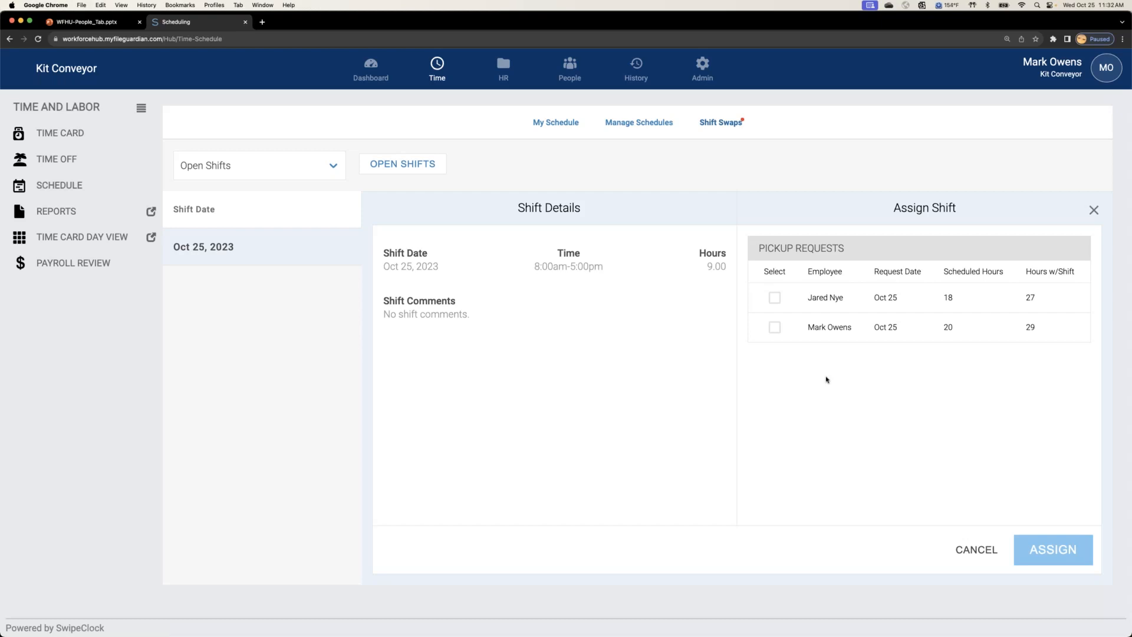
Step: Assign the Oct 25 open shift to the signed-in manager and check the assignment in the weekly schedule
click(774, 328)
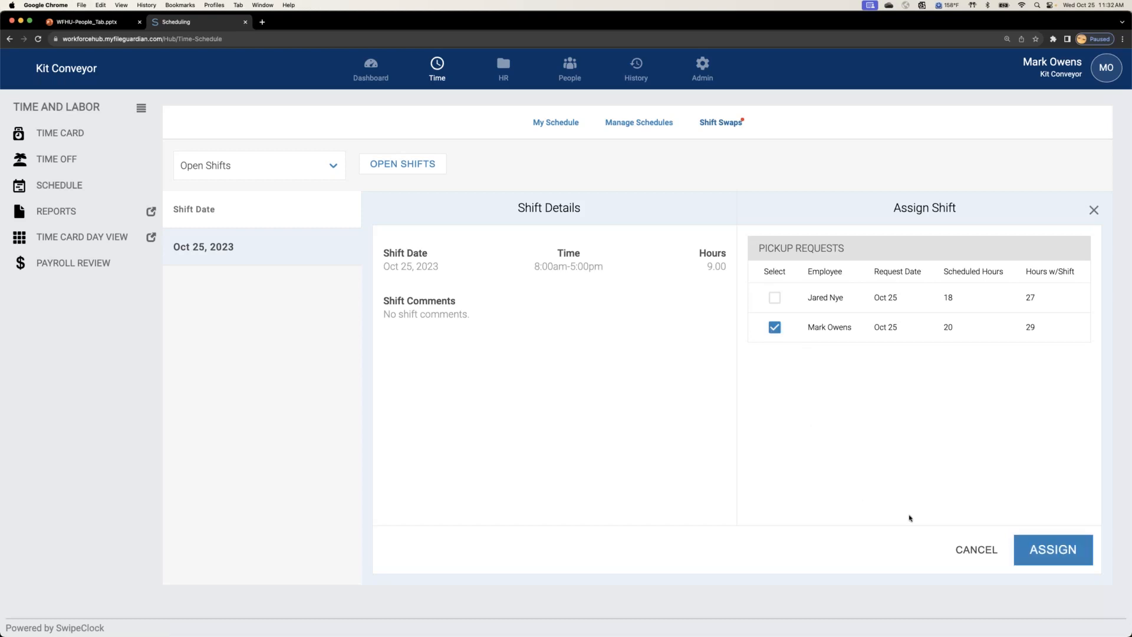
click(1043, 551)
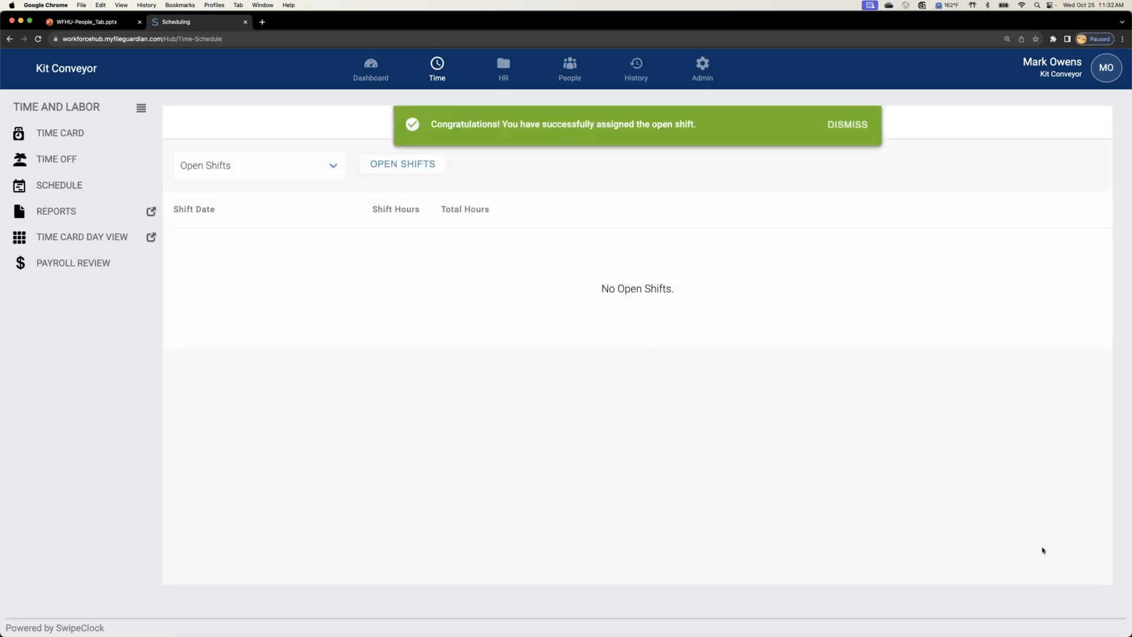
key(super+minus)
key(super+minus)
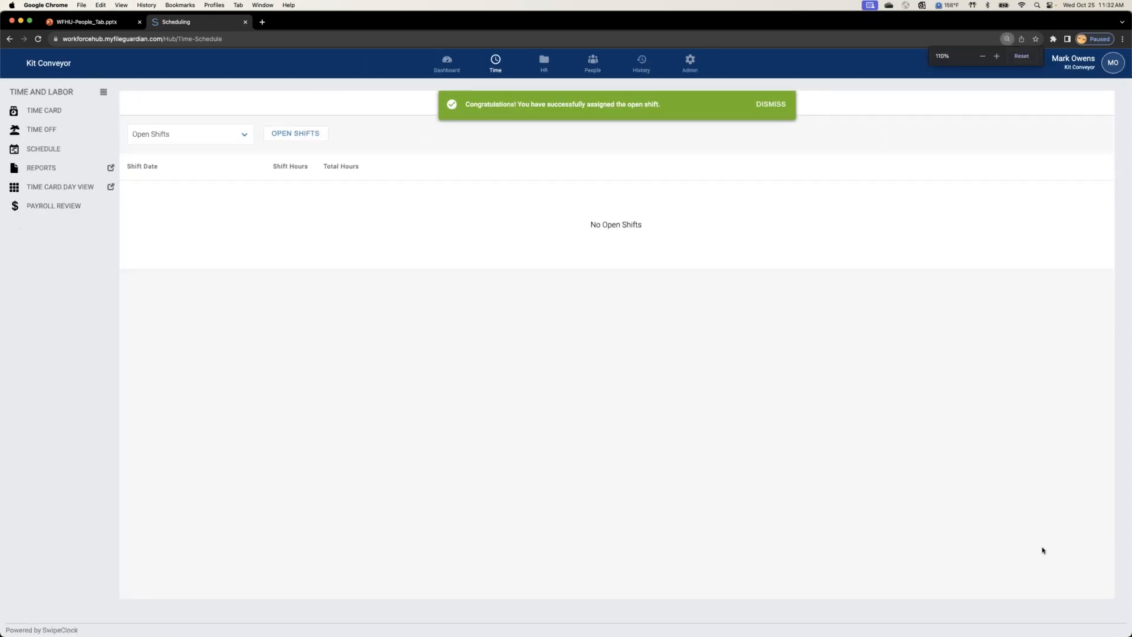
key(super+minus)
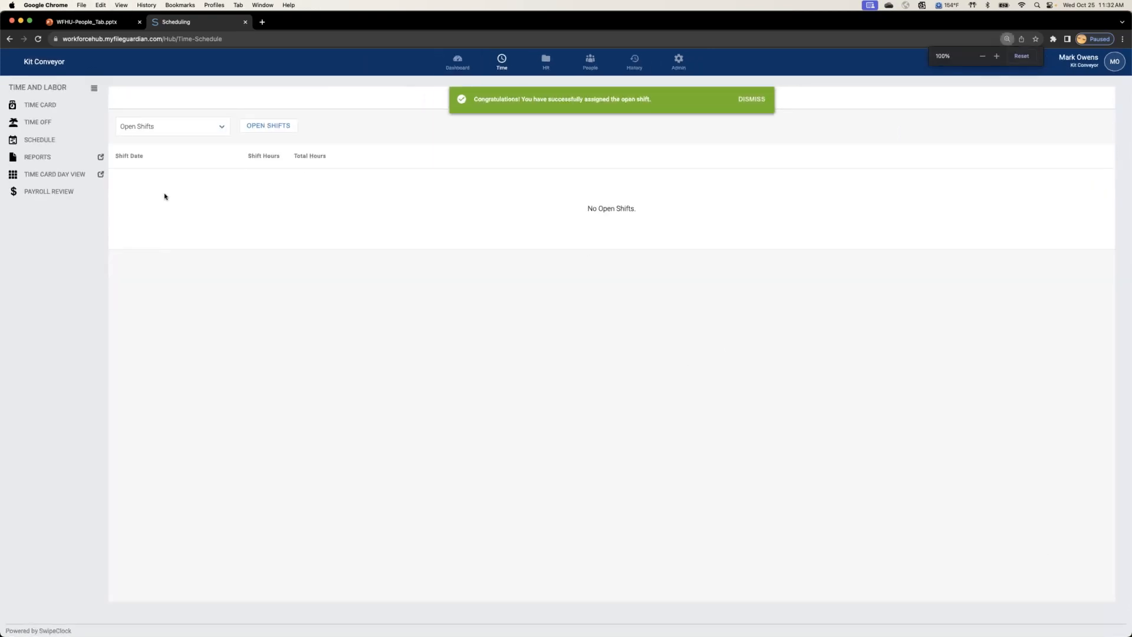
click(37, 141)
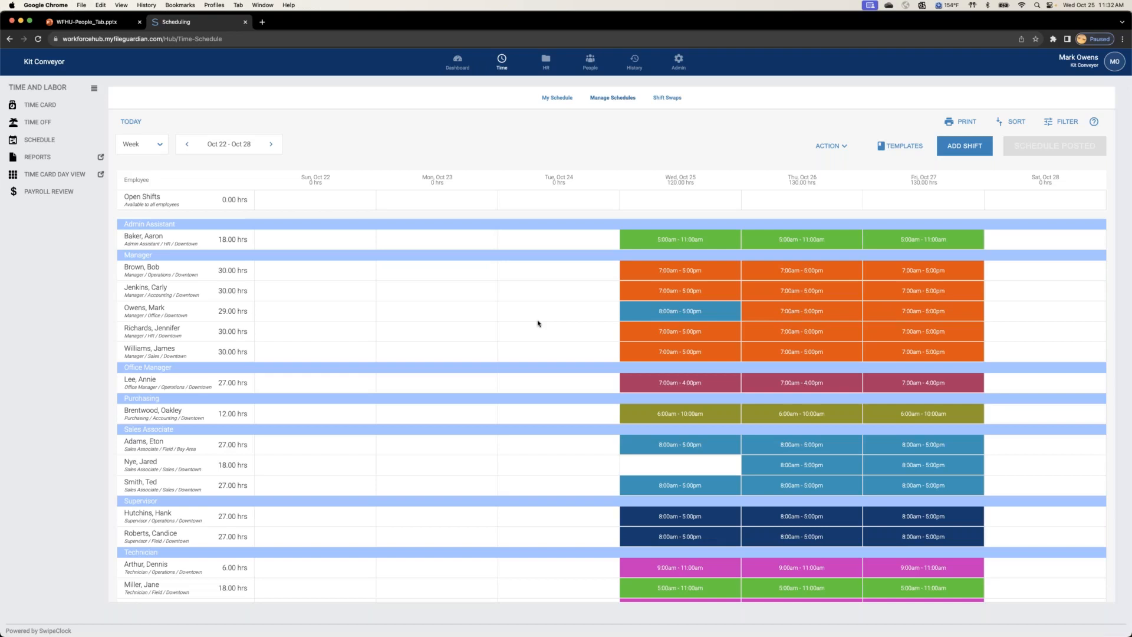
Step: Drop the Thu, Oct 26 shift, 7:00am - 5:00pm, from the personal schedule without leaving a comment
click(558, 98)
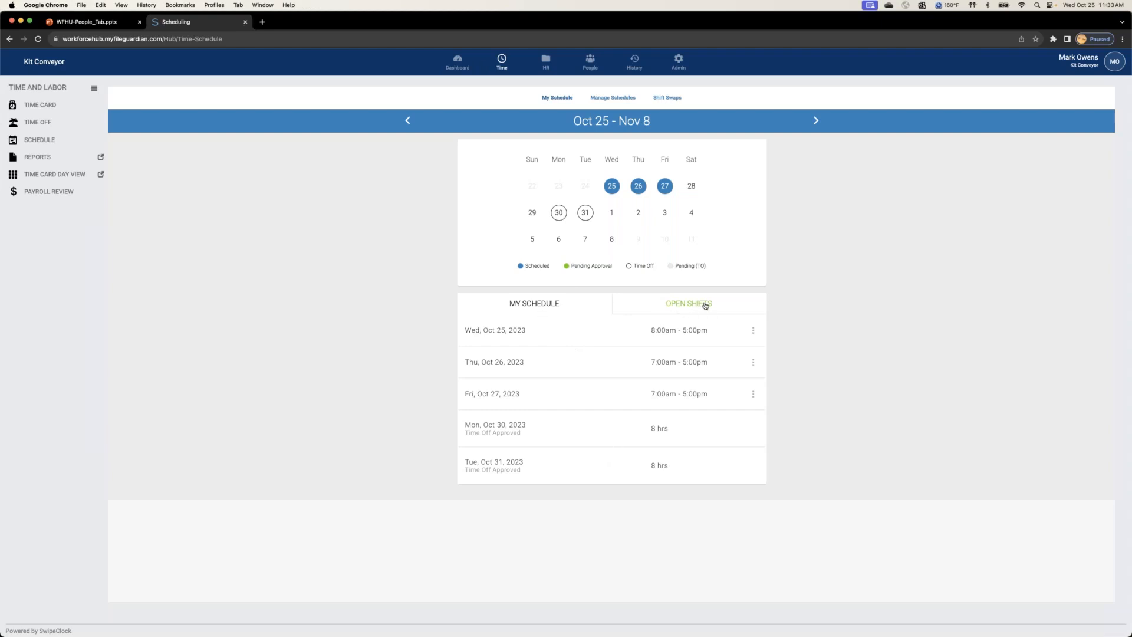
click(755, 331)
click(822, 303)
click(758, 367)
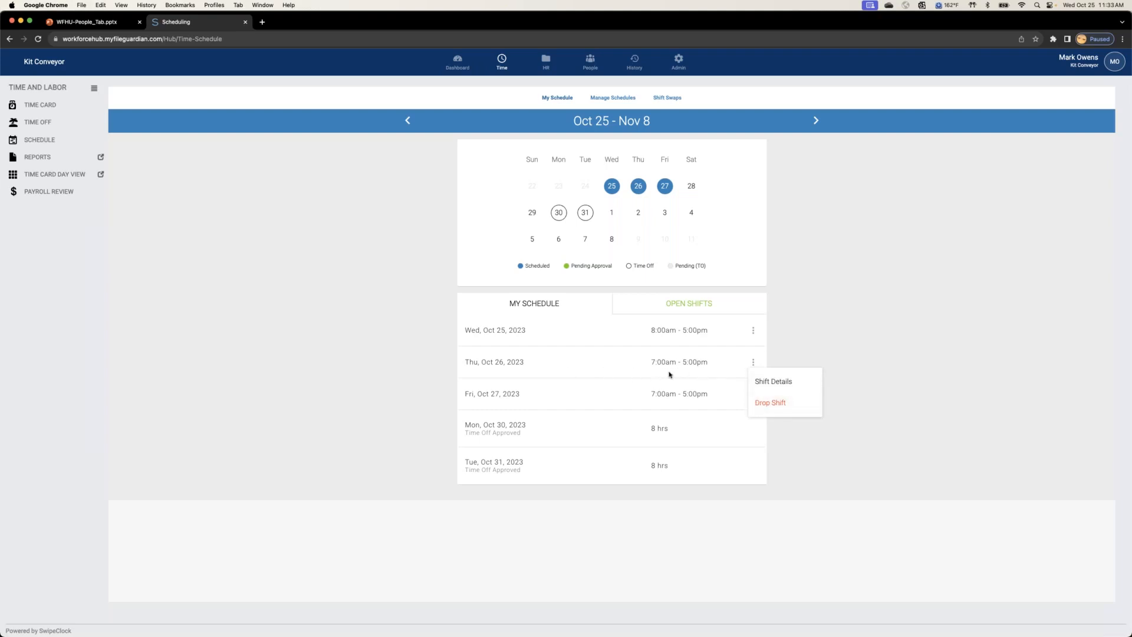
click(770, 404)
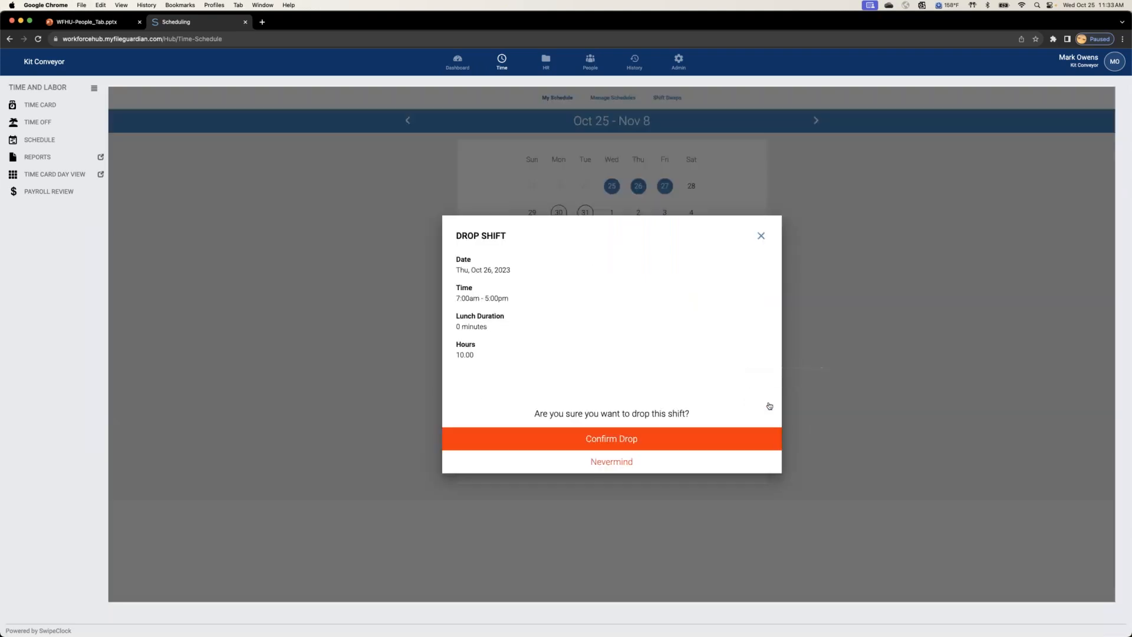
click(646, 443)
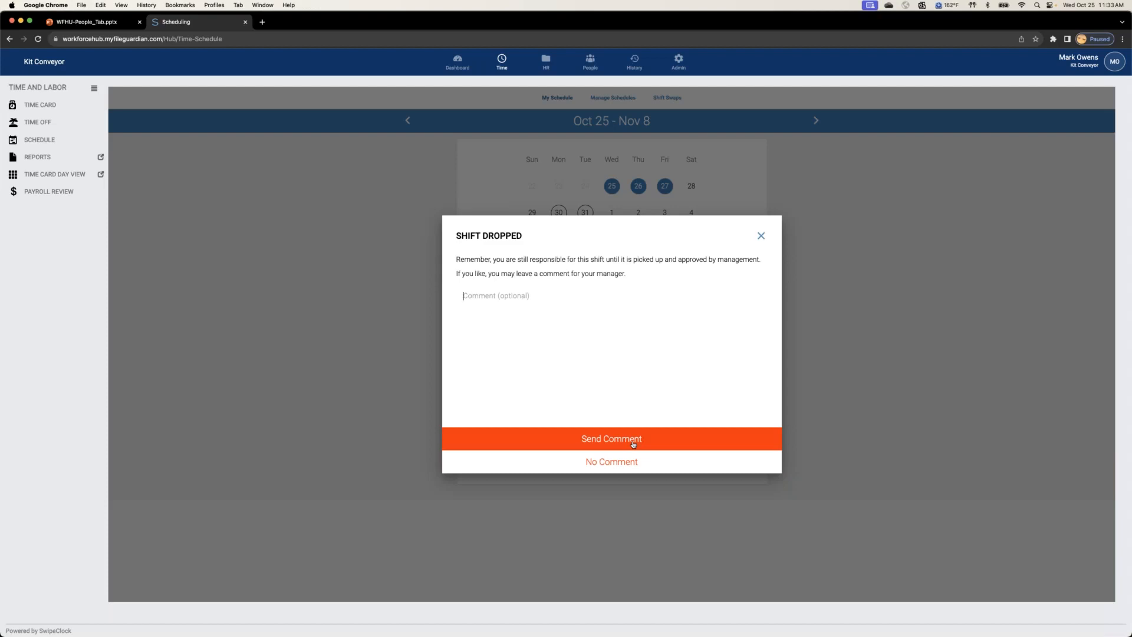
click(636, 463)
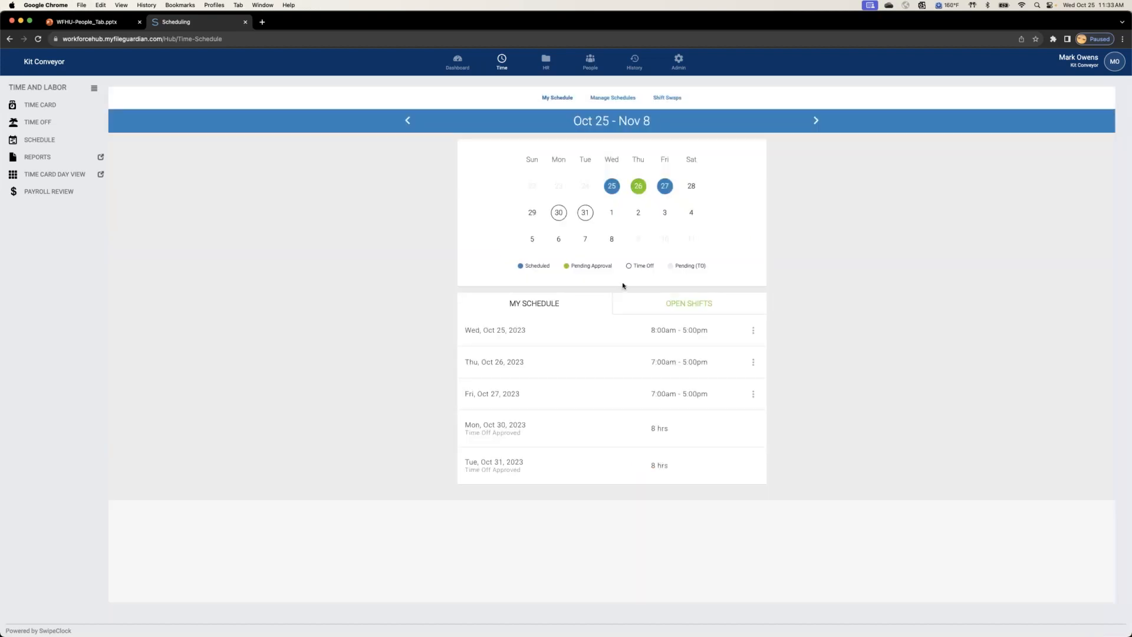
Step: Check the dropped Oct 26 shift in the weekly schedule and under Pending Shift Drops, view its pickup requests, and return to Manage Schedules
click(609, 98)
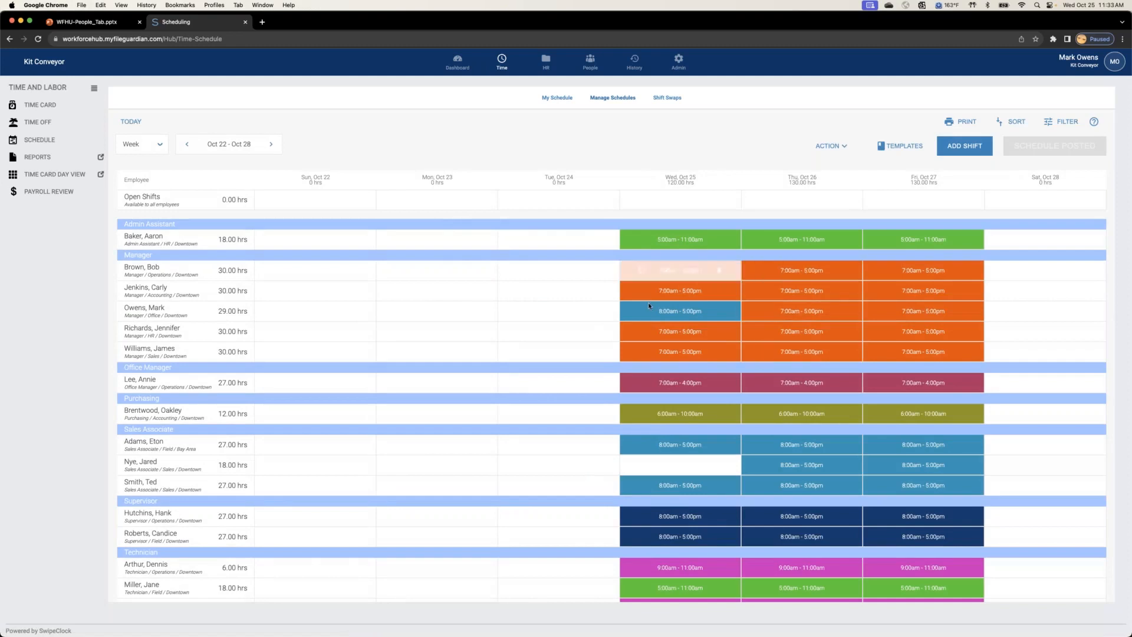
click(672, 100)
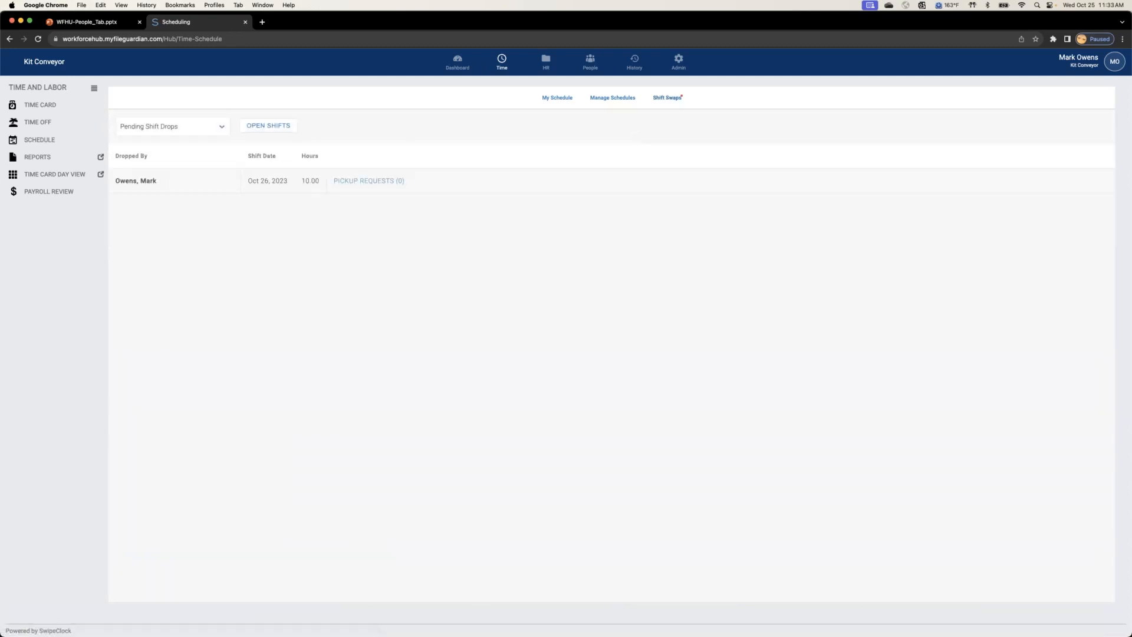
click(347, 183)
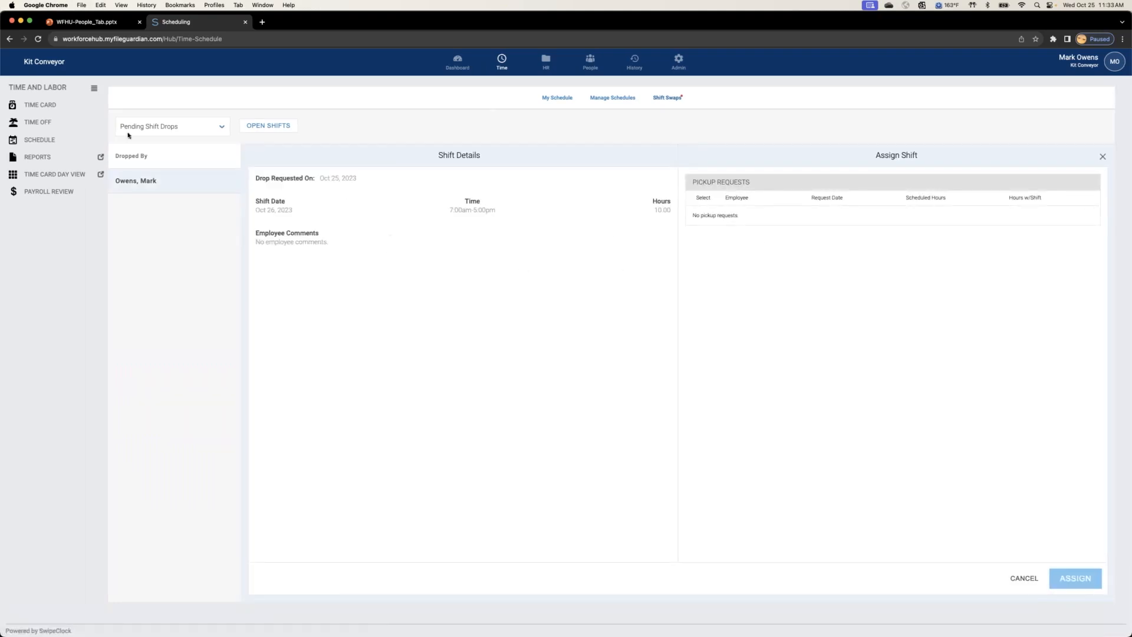
click(164, 128)
click(207, 312)
click(1020, 579)
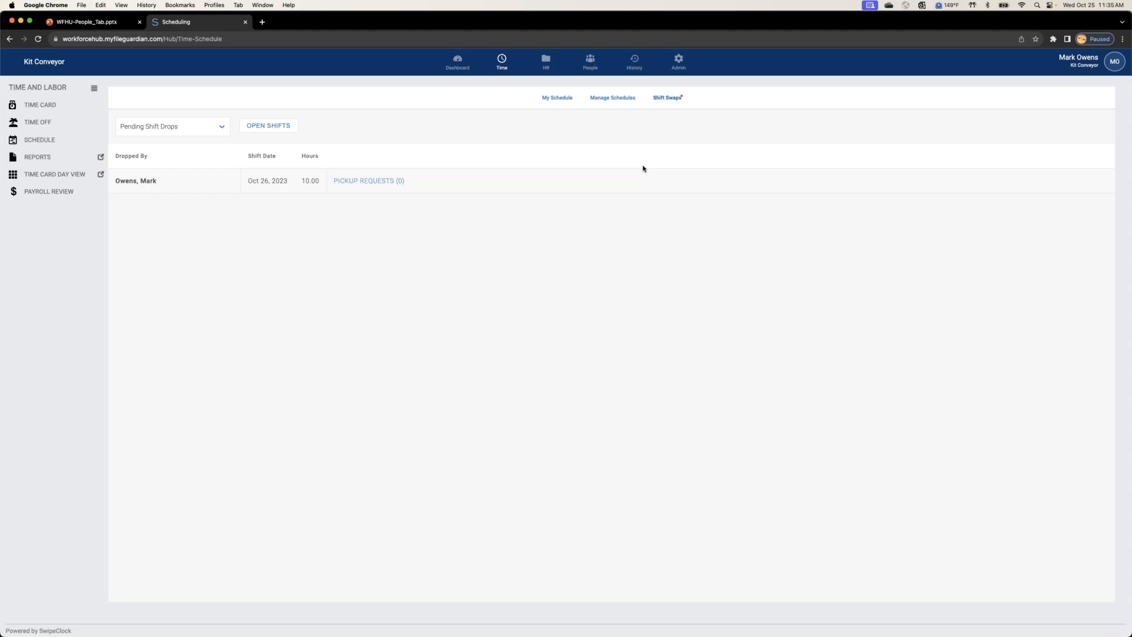
click(614, 99)
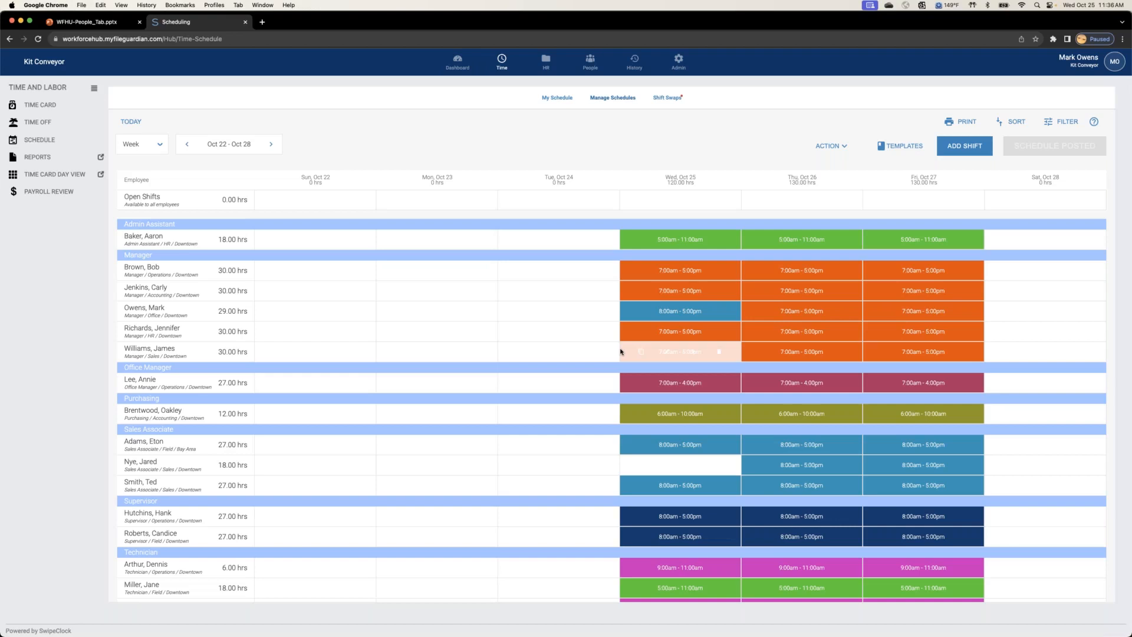
Step: Start a vacation time off request from My Time Off for the single day 11/24/2023
click(37, 122)
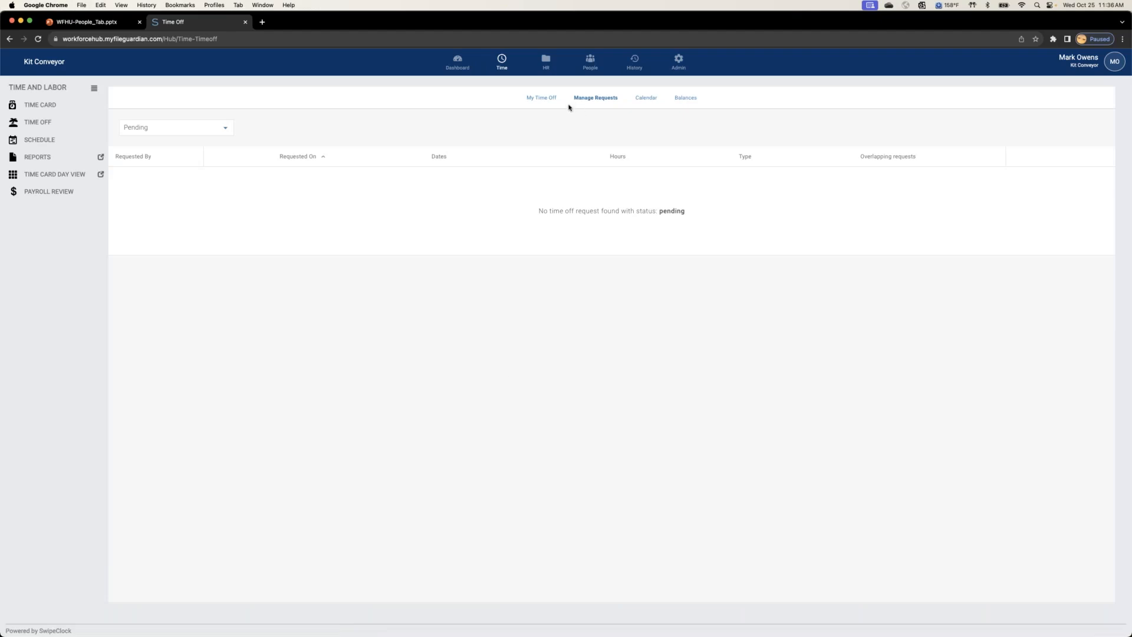
click(545, 98)
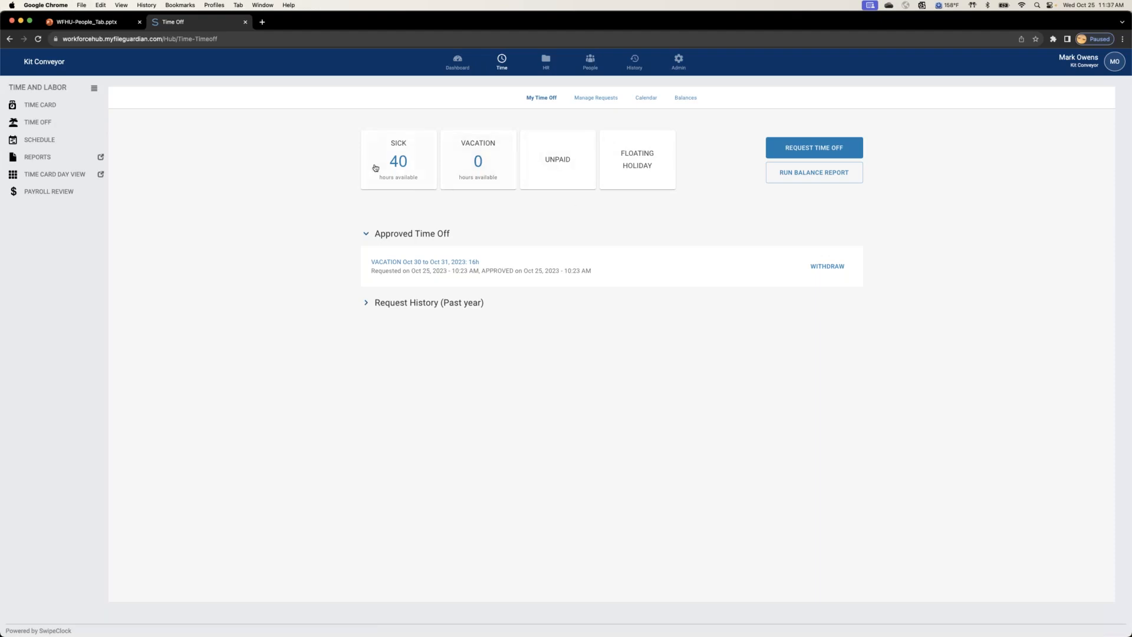
click(815, 147)
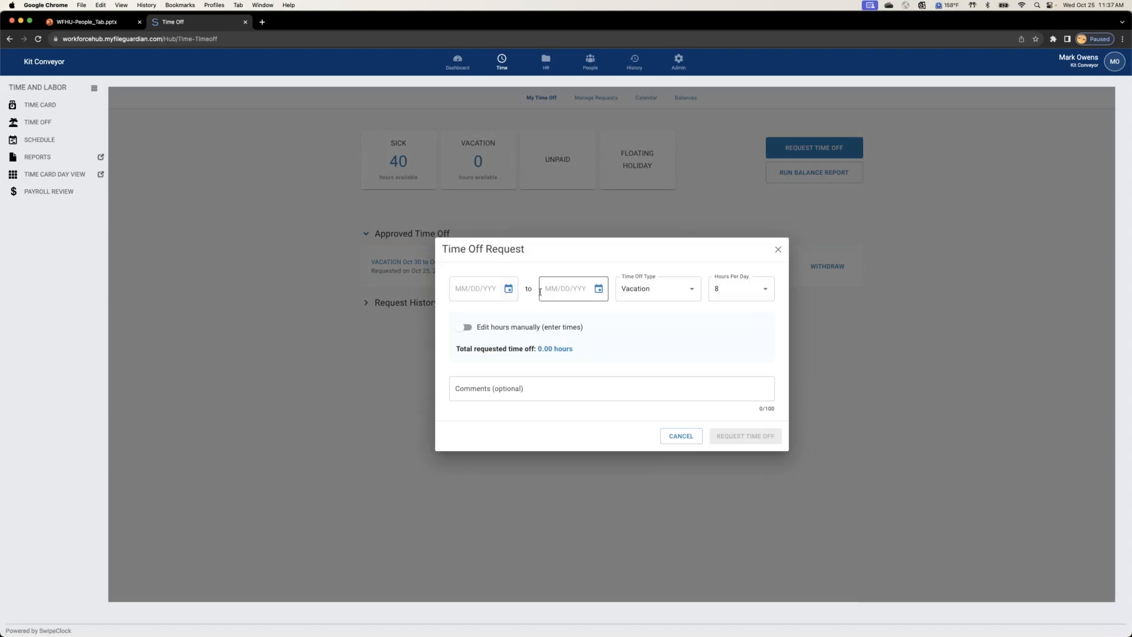
click(508, 288)
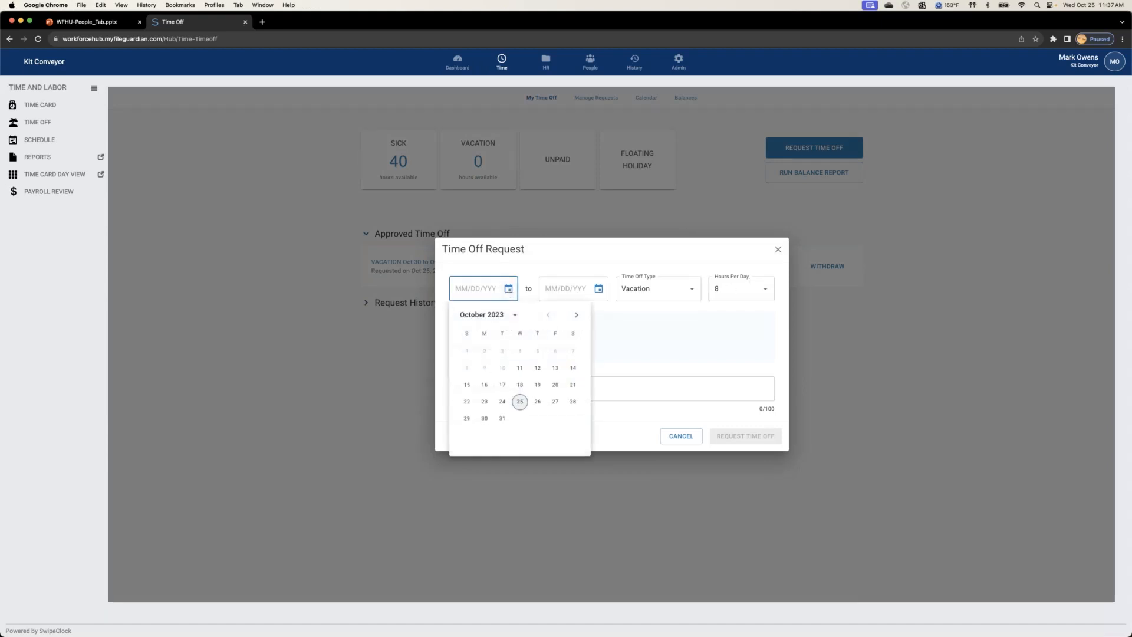
click(577, 314)
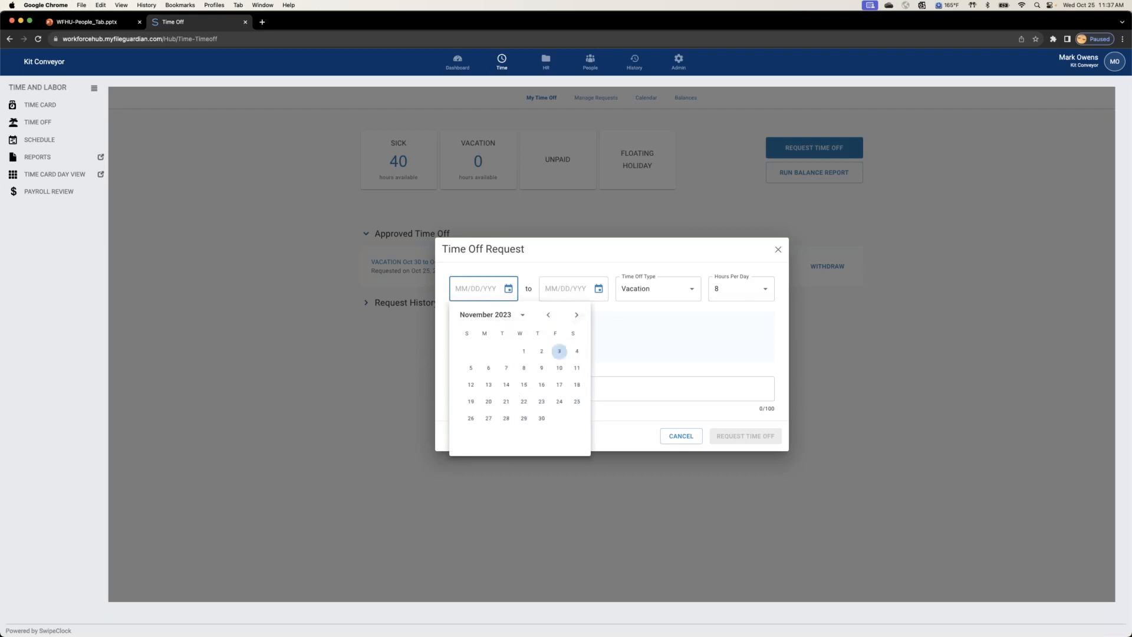
click(556, 401)
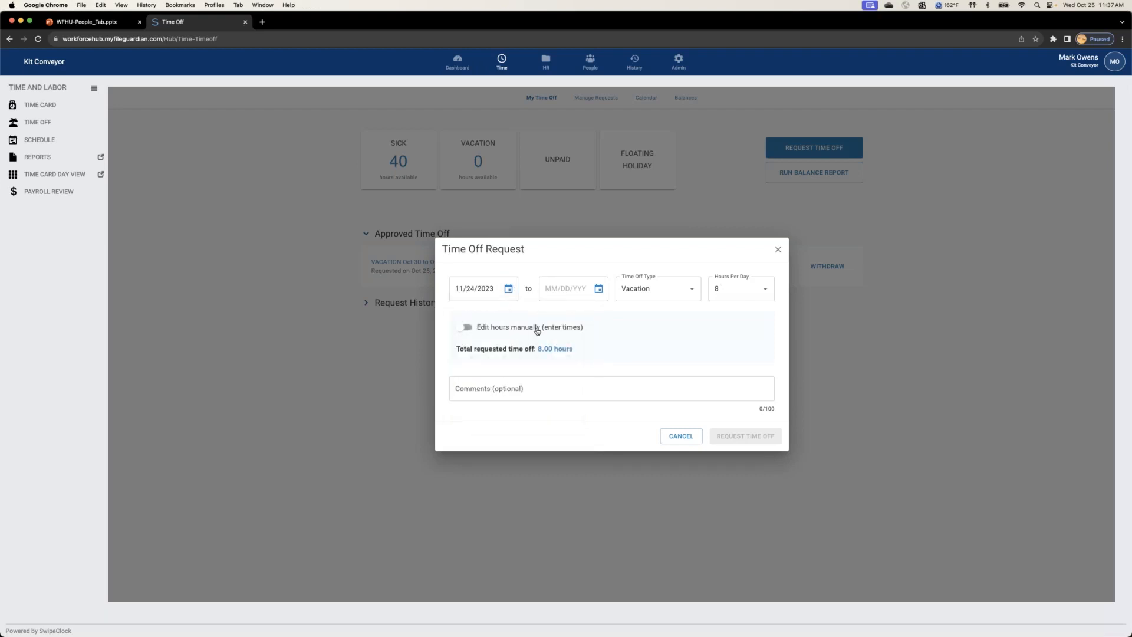
click(598, 289)
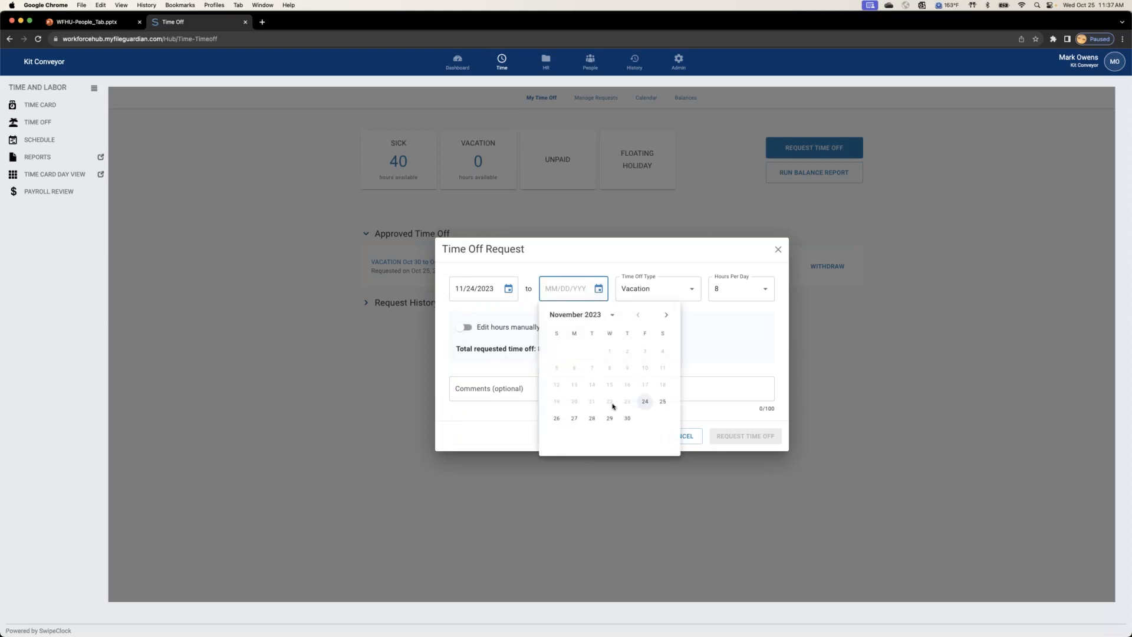
click(643, 402)
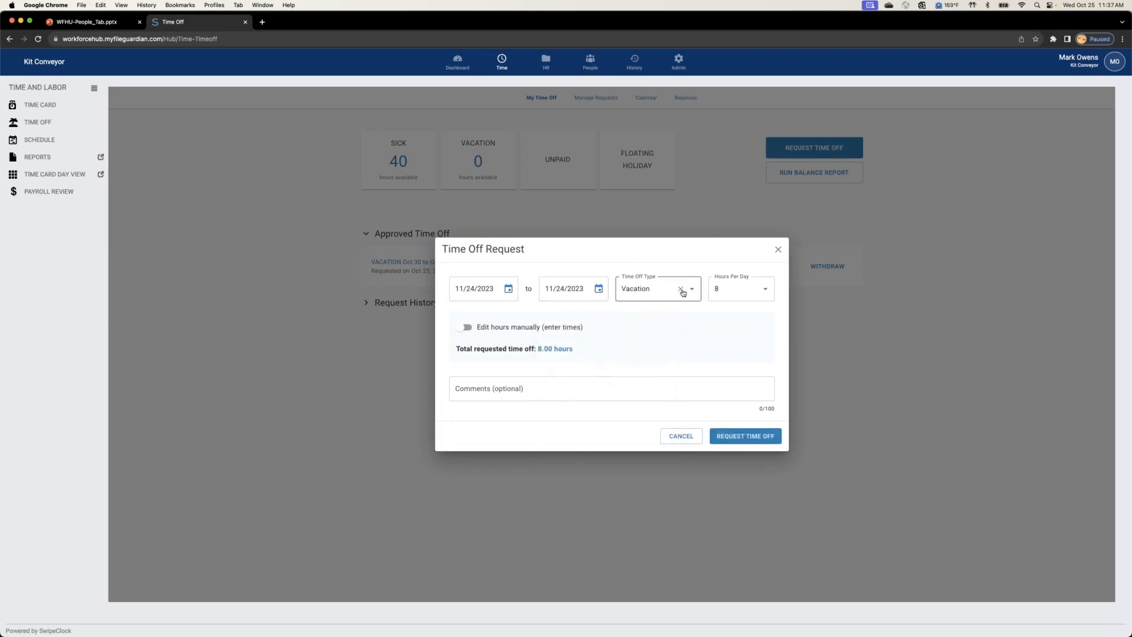
Step: Set the vacation request's hours per day to 4
click(735, 289)
key(BackSpace)
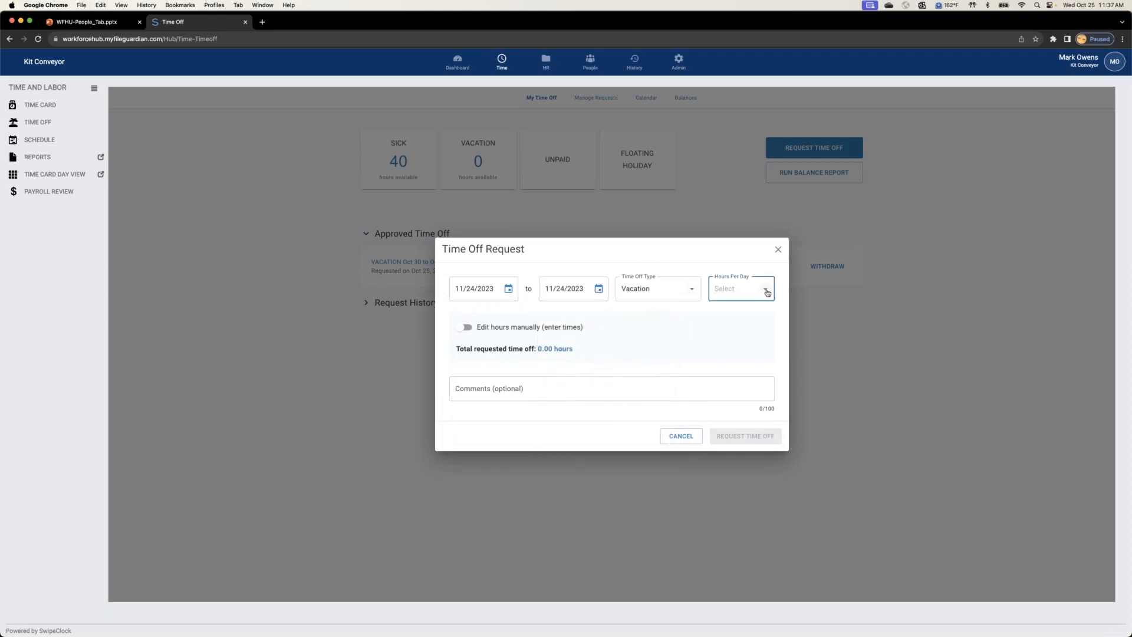
click(766, 289)
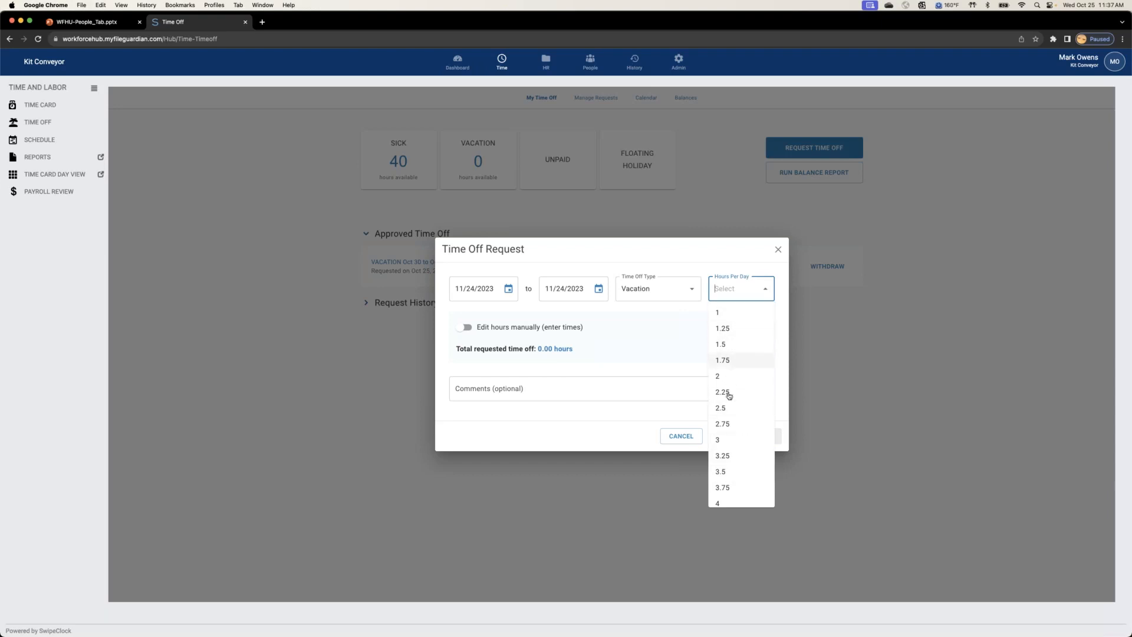
click(725, 502)
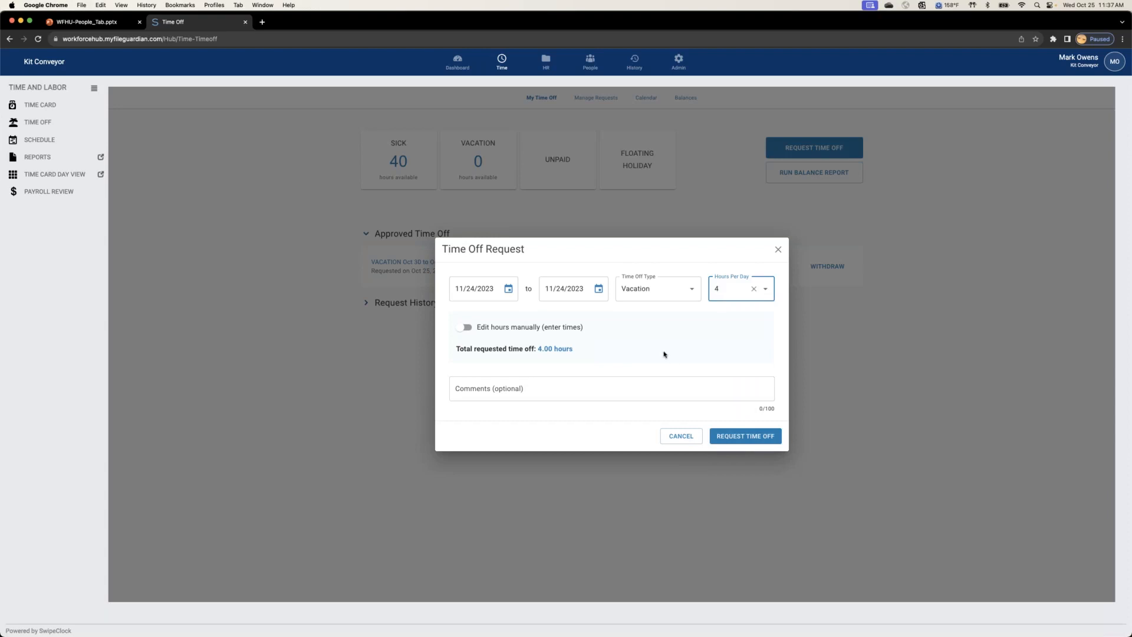
Step: Enable manual hours entry and set the Fri, Nov 24 time off from 01:00 PM to 05:00 PM
click(463, 327)
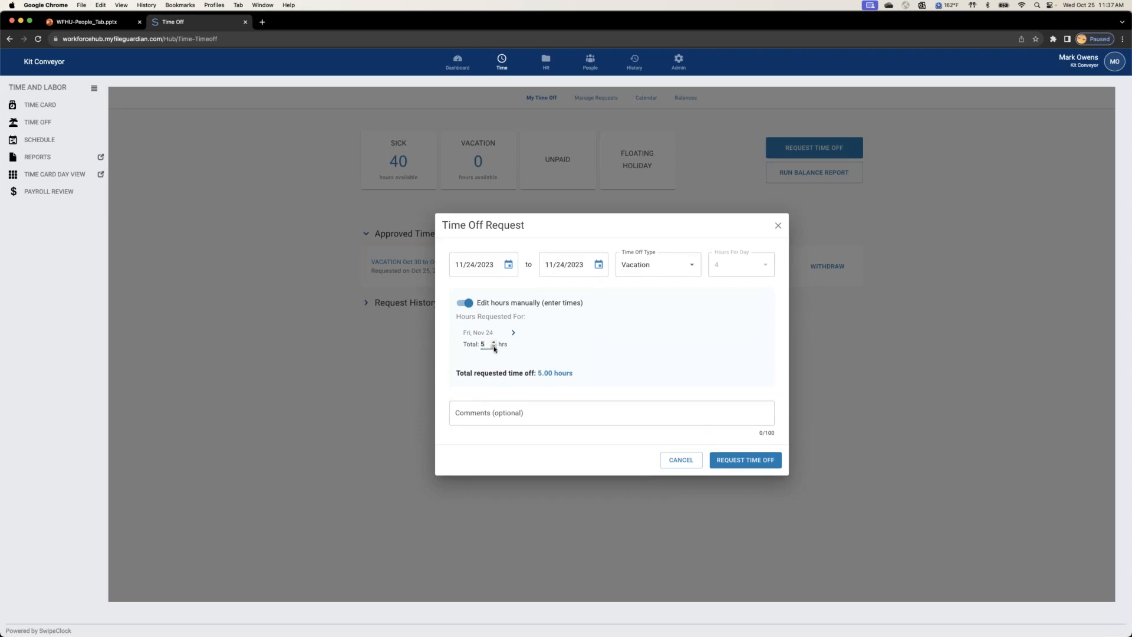
click(513, 333)
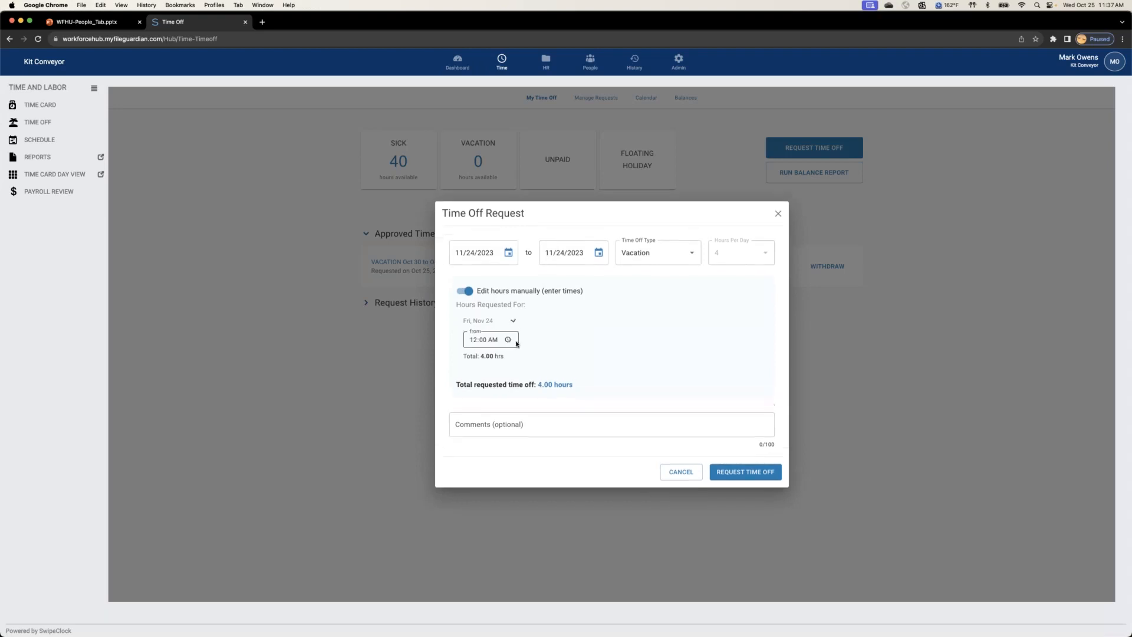
click(475, 330)
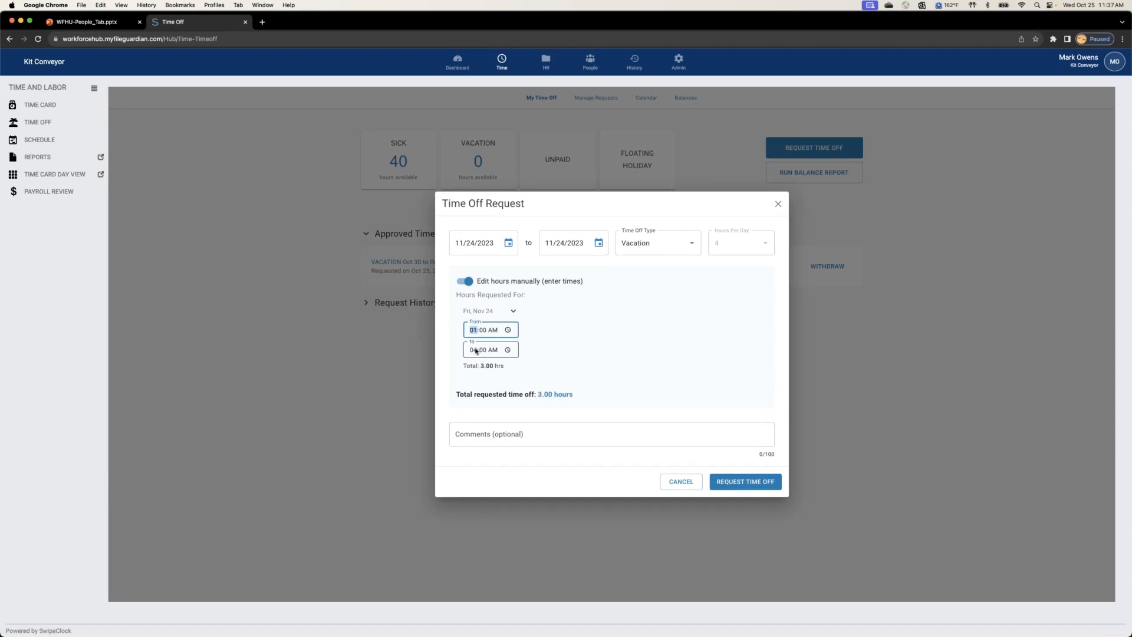
click(493, 331)
key(p)
click(473, 352)
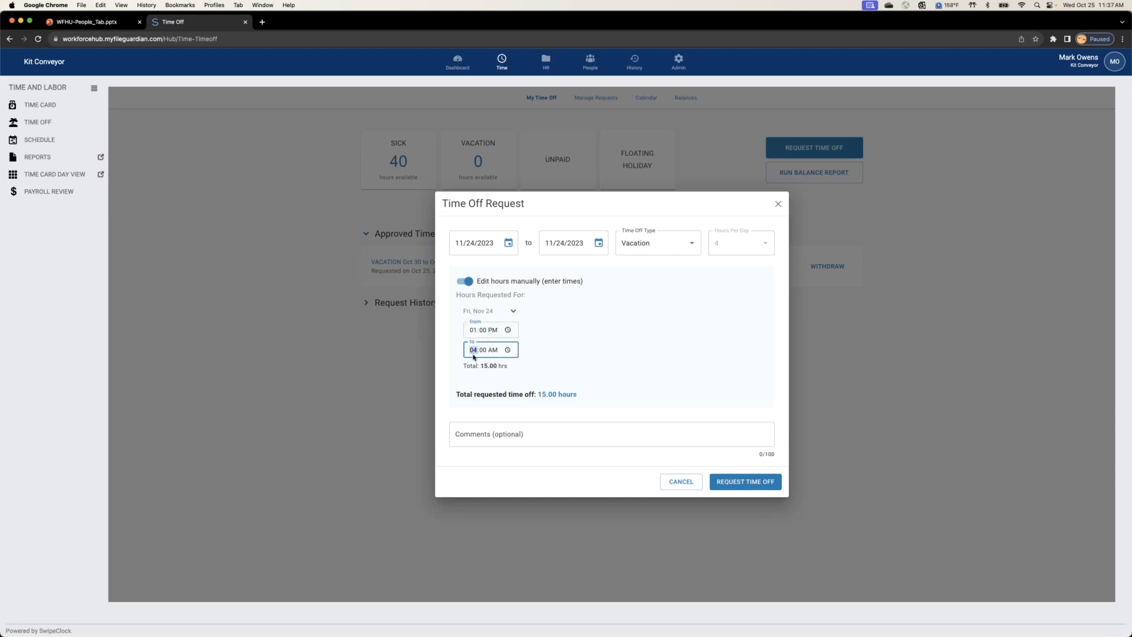
text(5)
click(494, 351)
key(p)
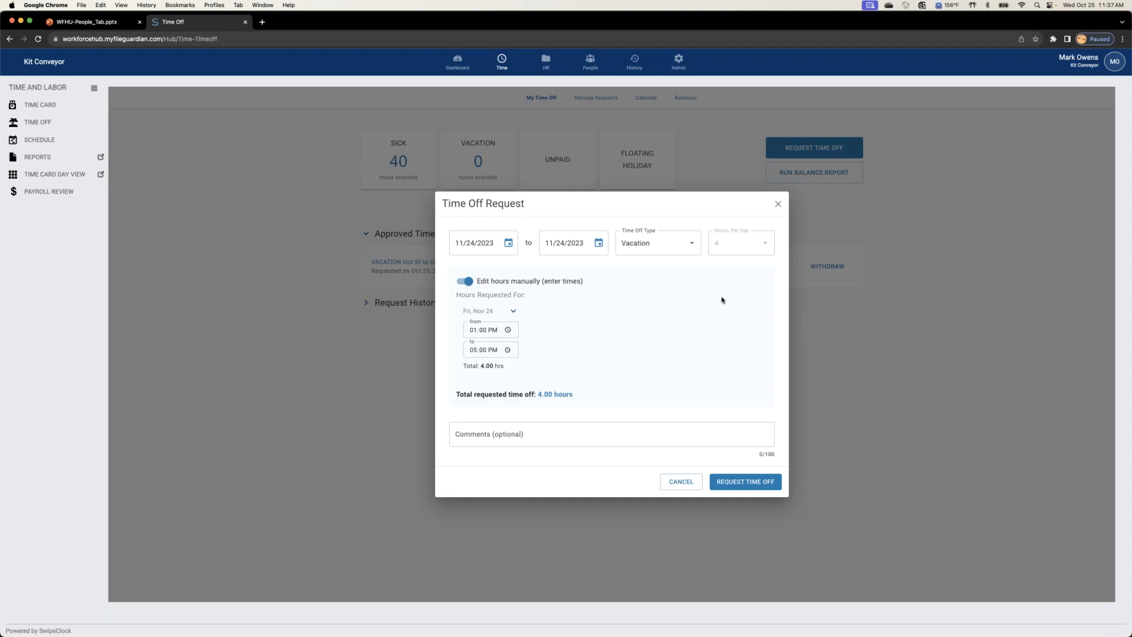
Step: Turn off manual hours entry and look through the available Hours Per Day choices, keeping 4
click(470, 283)
click(764, 289)
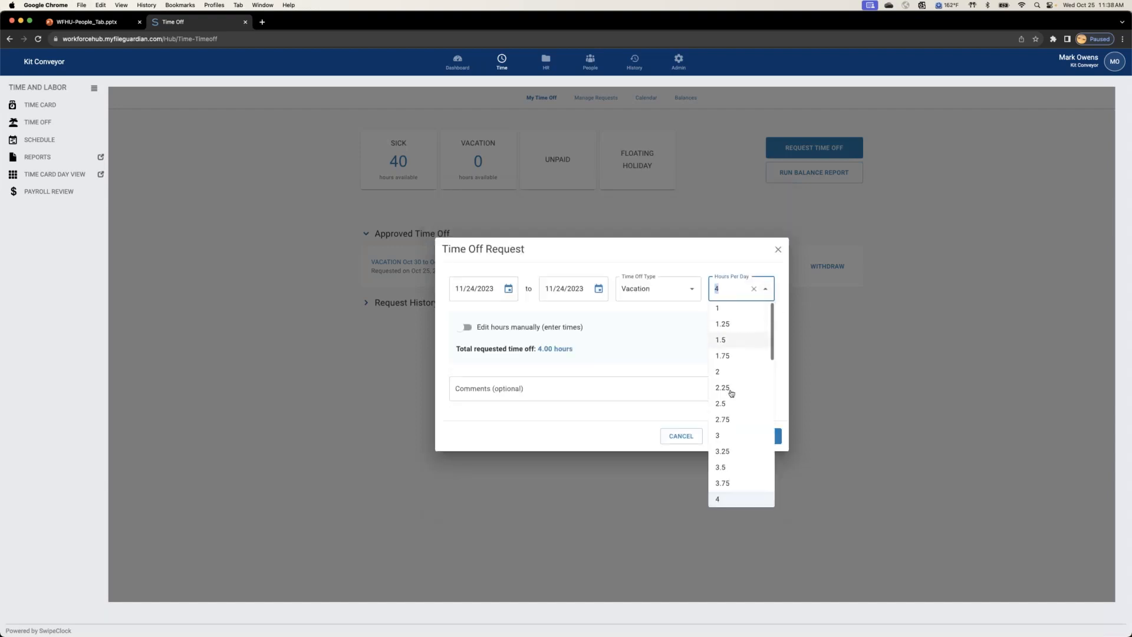
scroll(734, 412, down, 5)
scroll(734, 411, down, 3)
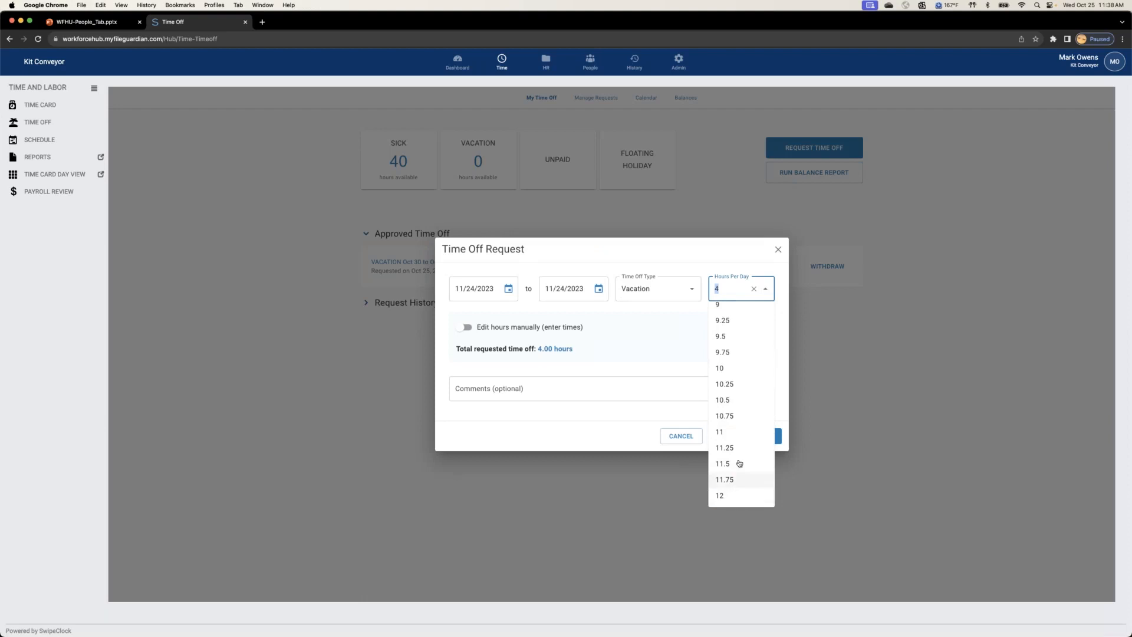
scroll(726, 414, up, 8)
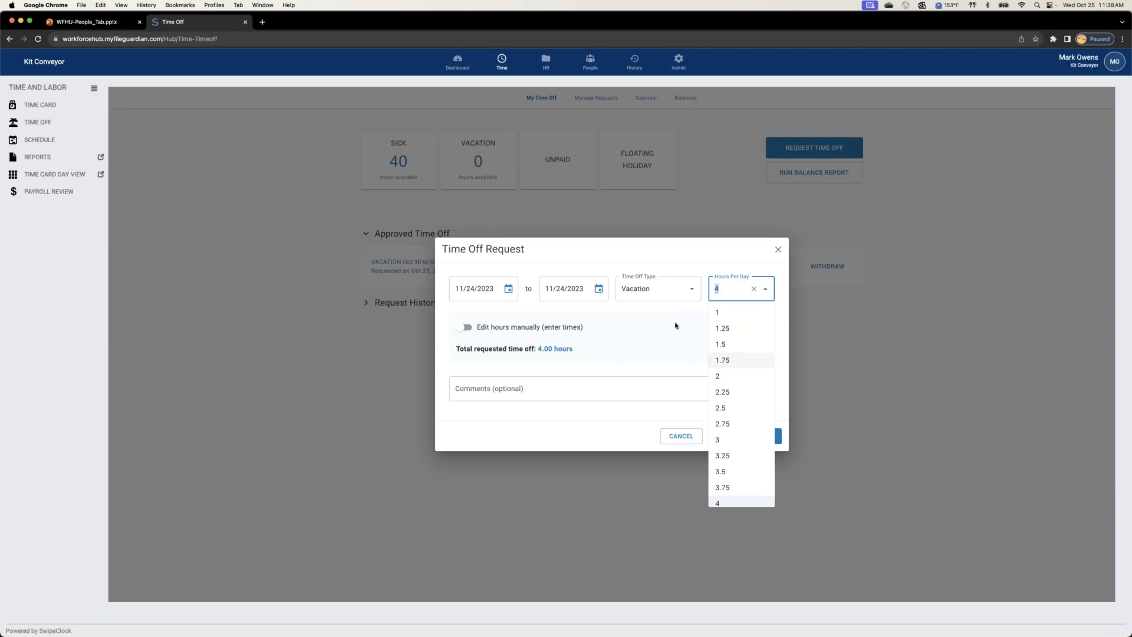
click(717, 259)
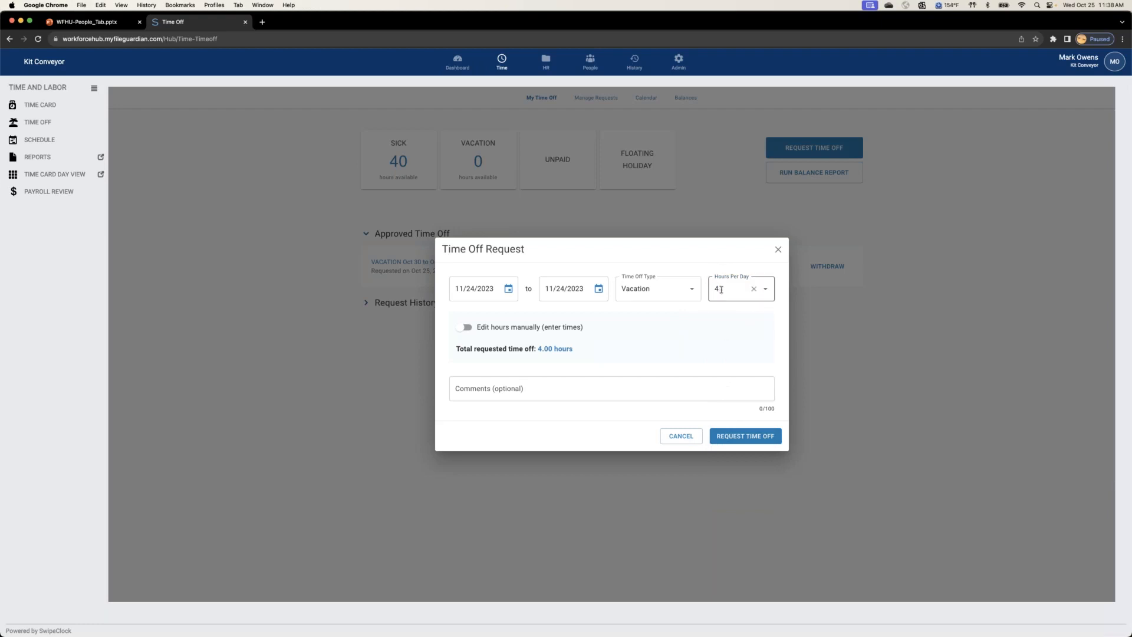
Step: Re-enable manual hours entry, expand the Fri, Nov 24 time range, and cancel the time off request
click(466, 328)
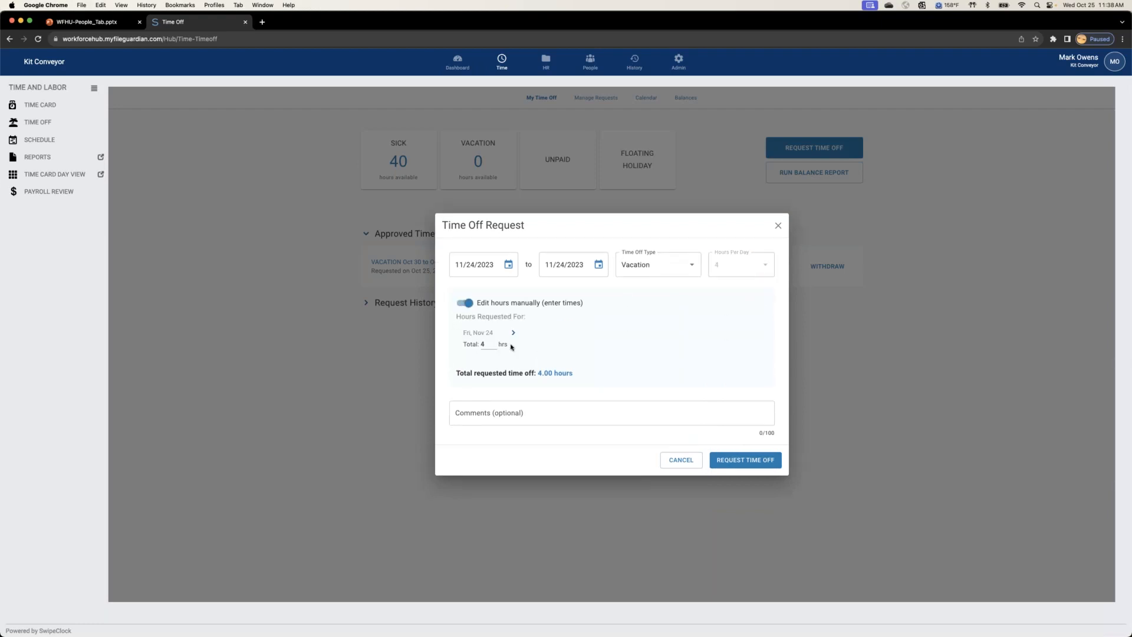
click(513, 333)
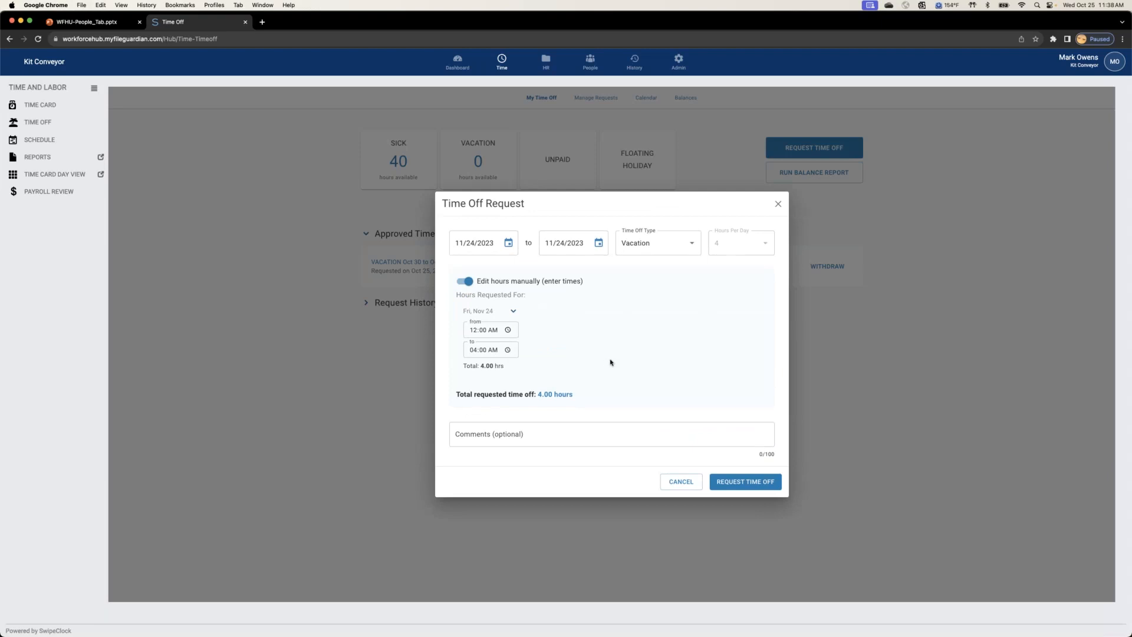
click(686, 486)
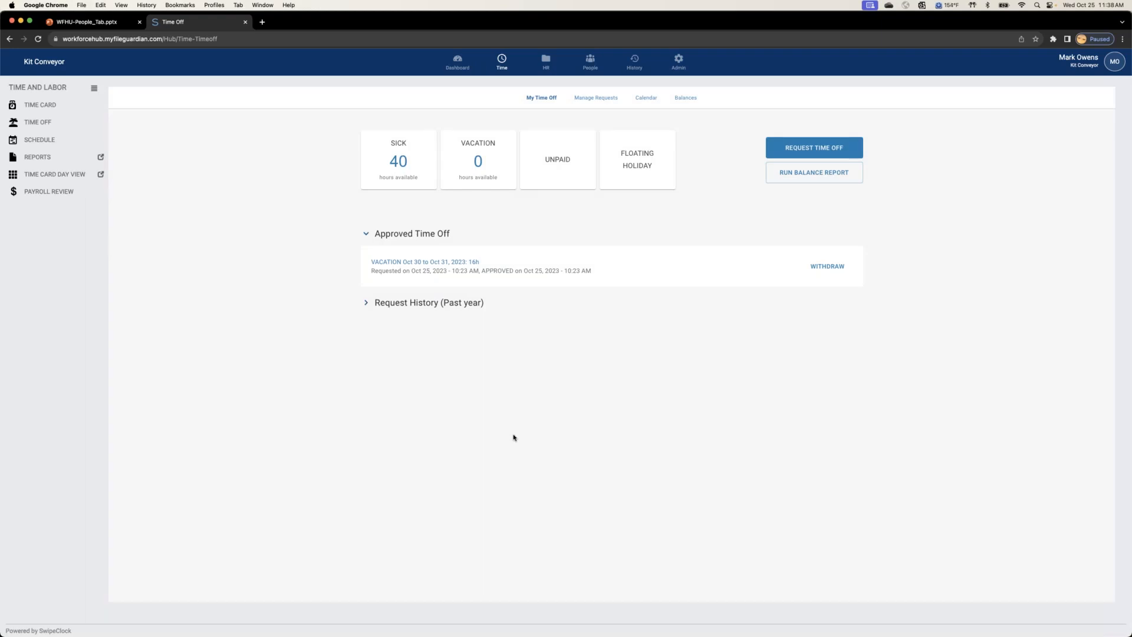
Step: View the Oct 29 - Nov 4 weekly schedule to check how approved vacation days are displayed
click(40, 141)
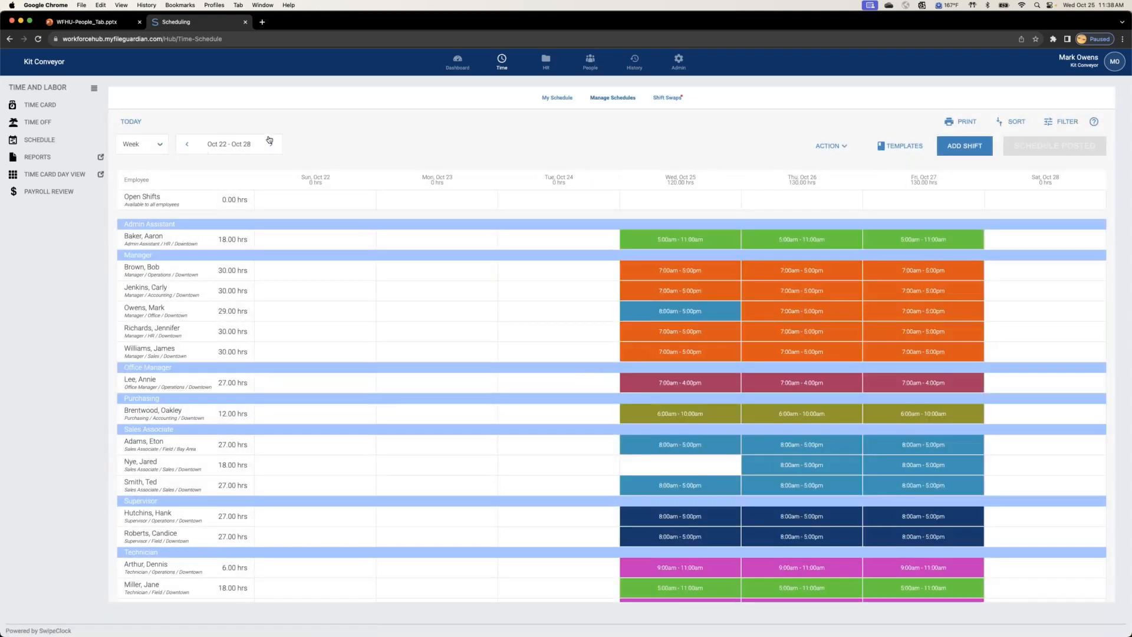
click(271, 145)
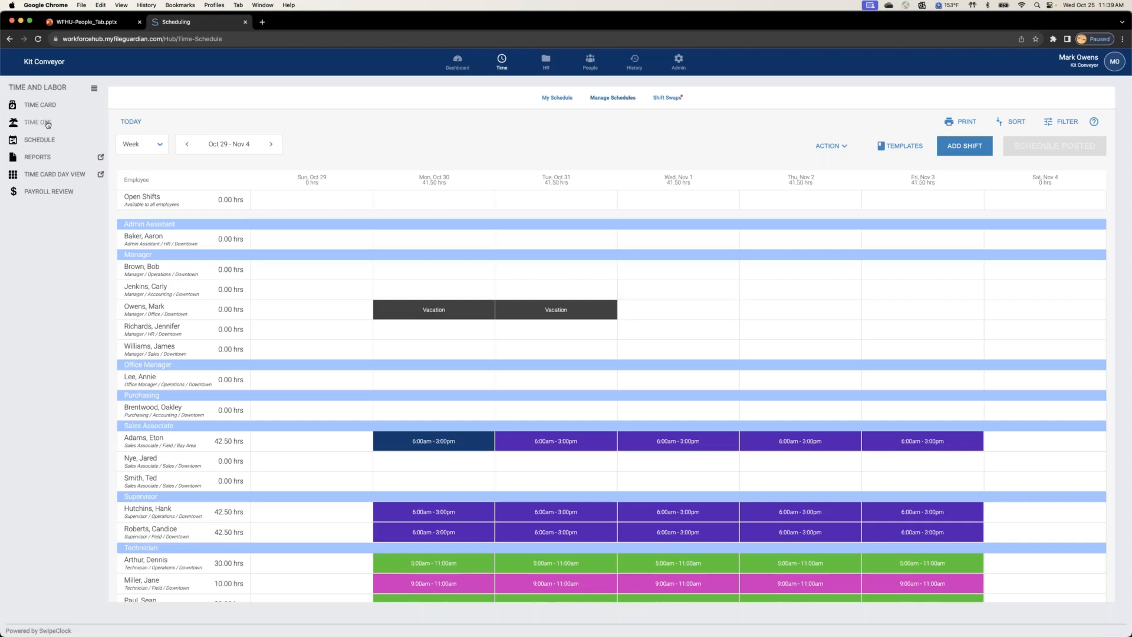
Step: Start another vacation request from My Time Off covering 11/20/2023 to 11/24/2023
click(40, 122)
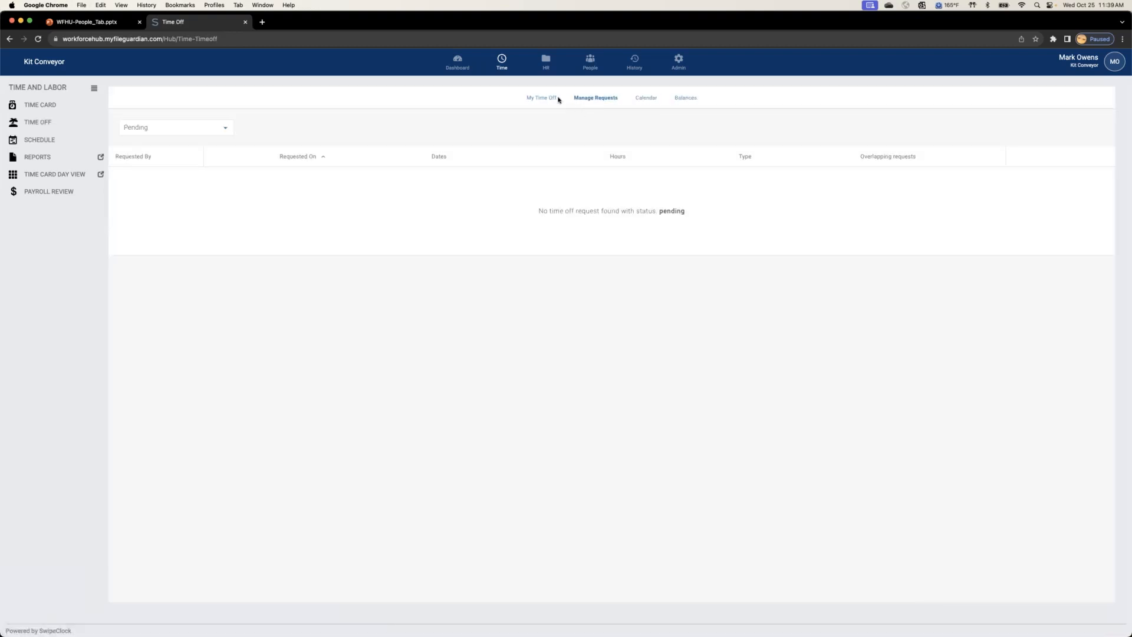
click(549, 98)
click(814, 149)
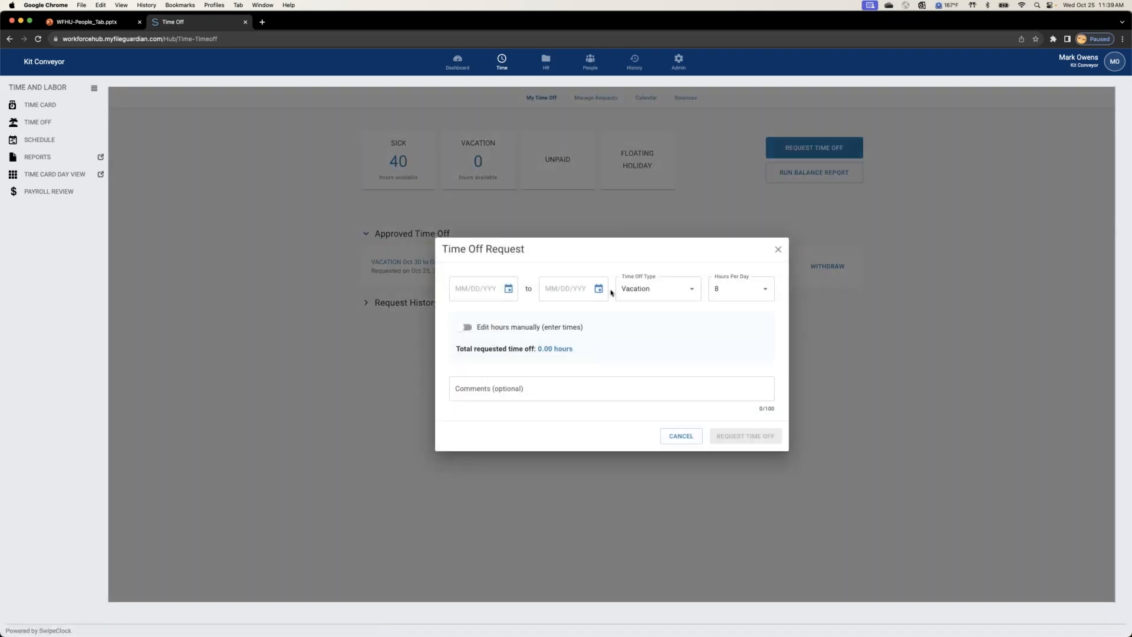
click(510, 290)
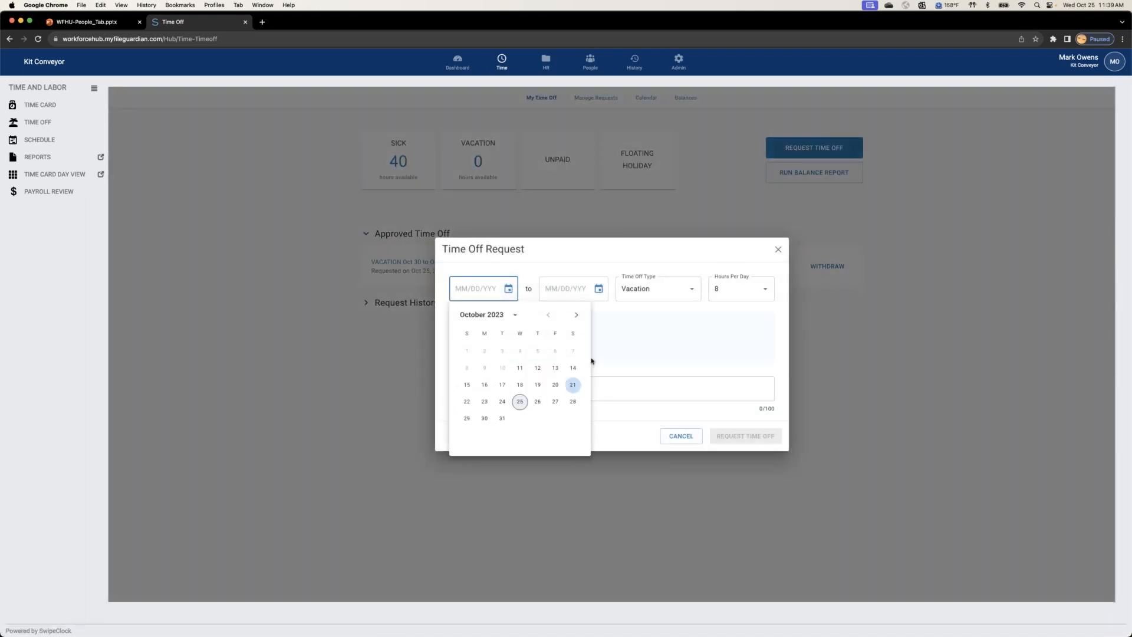
click(576, 316)
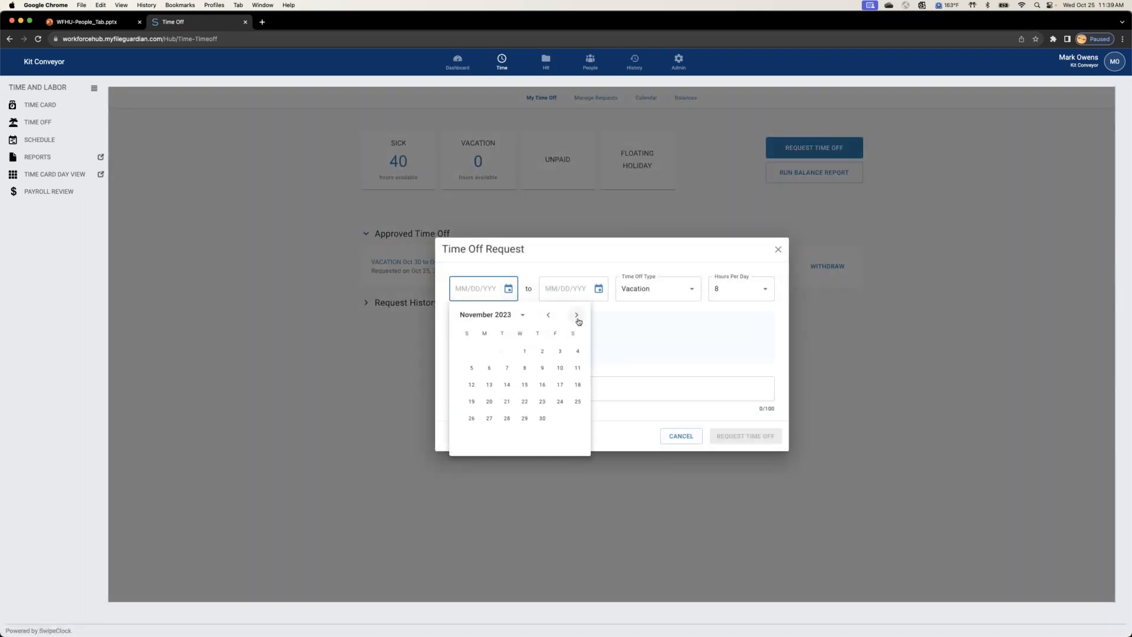
click(489, 401)
click(597, 289)
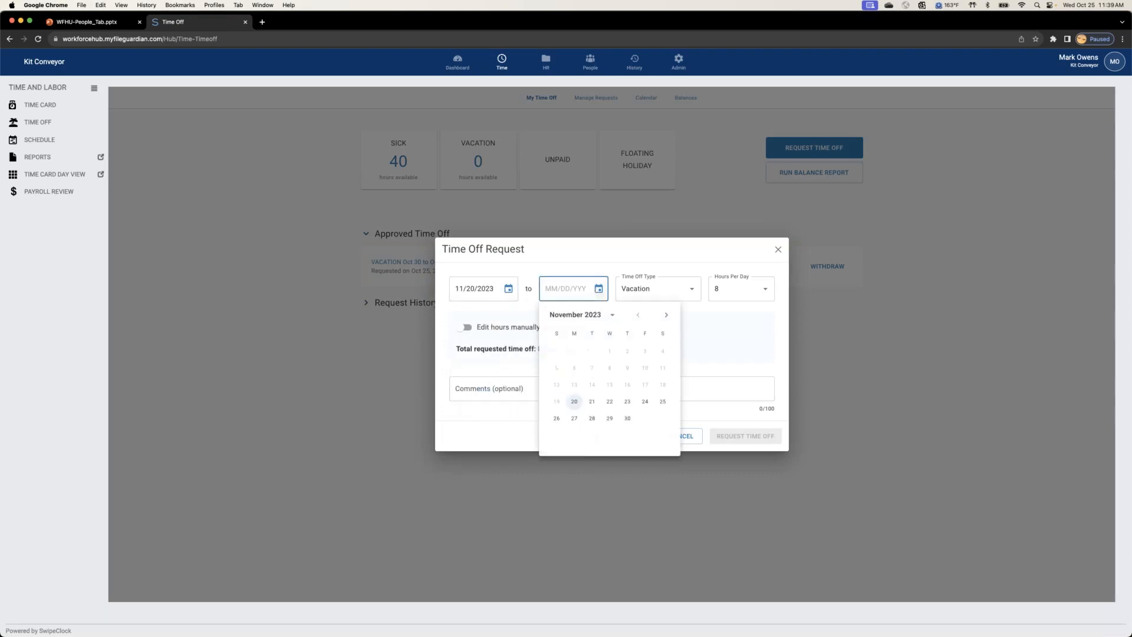
click(647, 407)
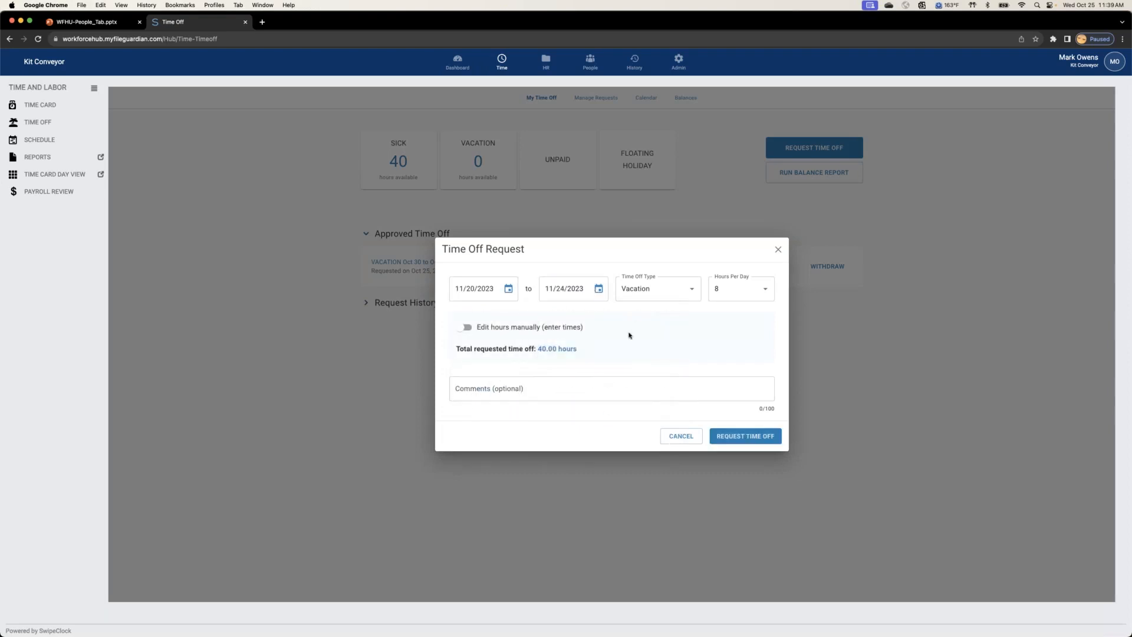
Step: Enable manual hours entry for the five-day request, expand the Mon, Nov 20 time range, and cancel the request
click(464, 328)
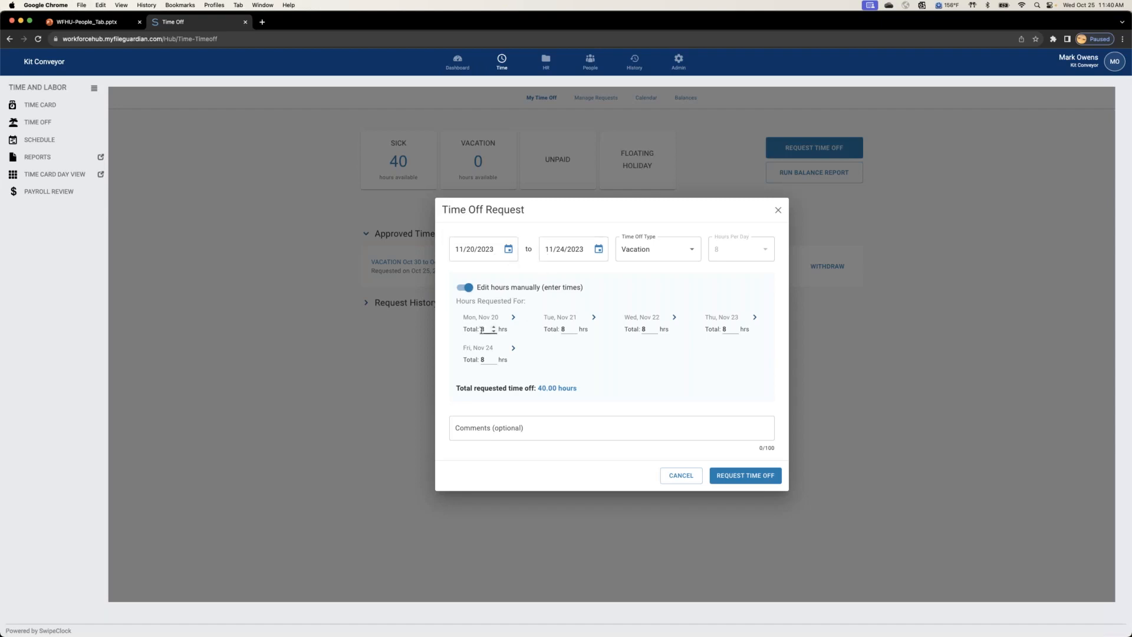
click(512, 319)
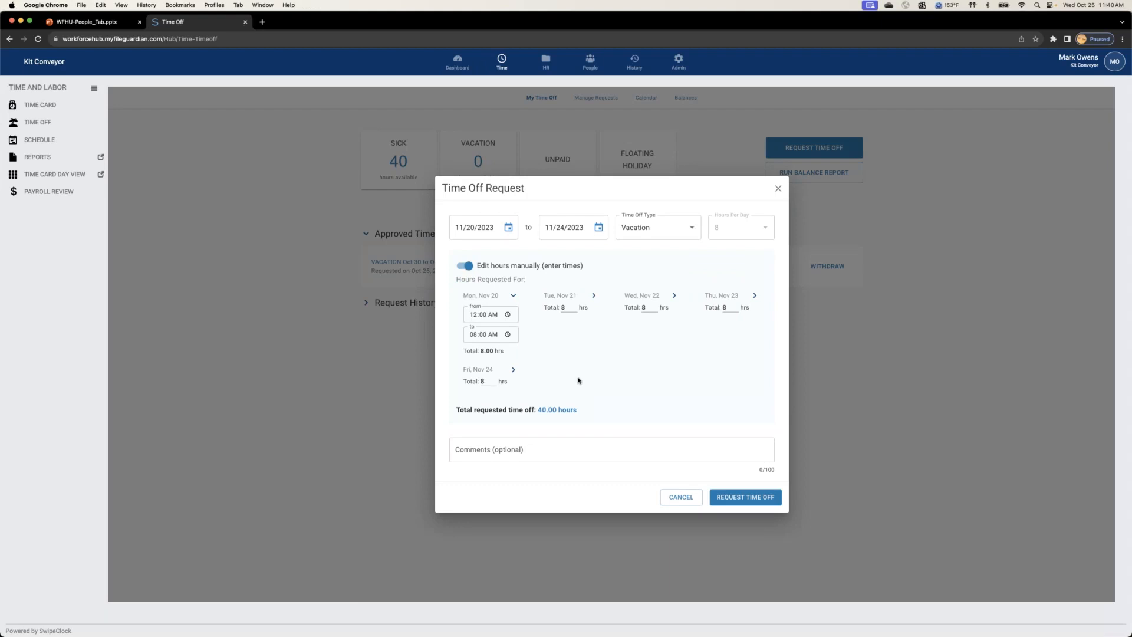
click(684, 499)
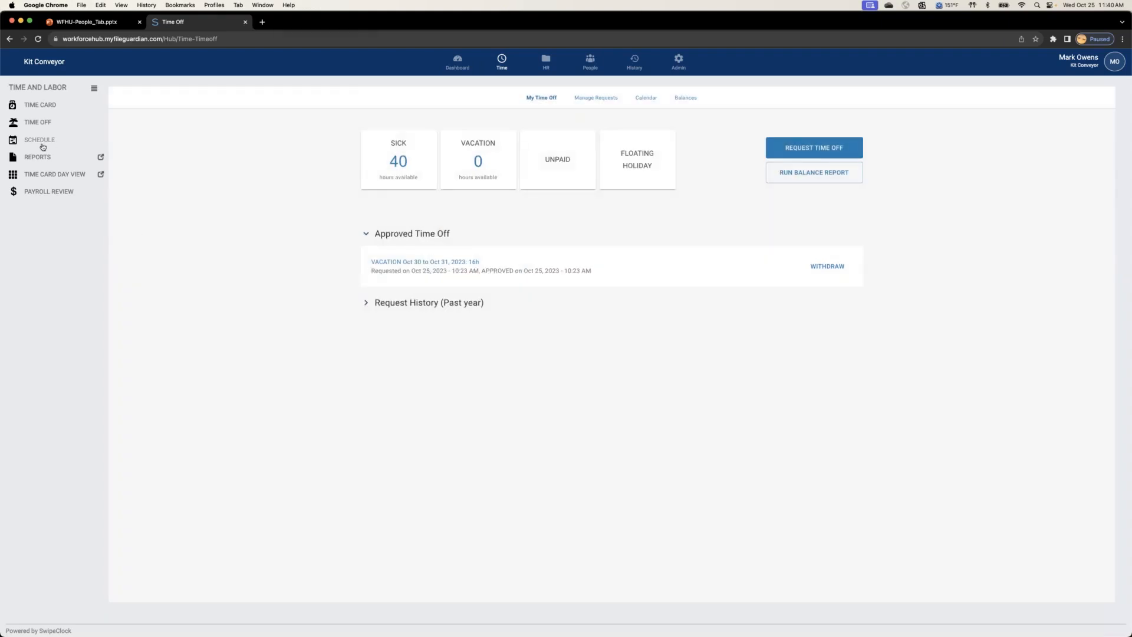
Step: Review the Oct 22 - Oct 28 weekly schedule and open the company's employee list
click(40, 141)
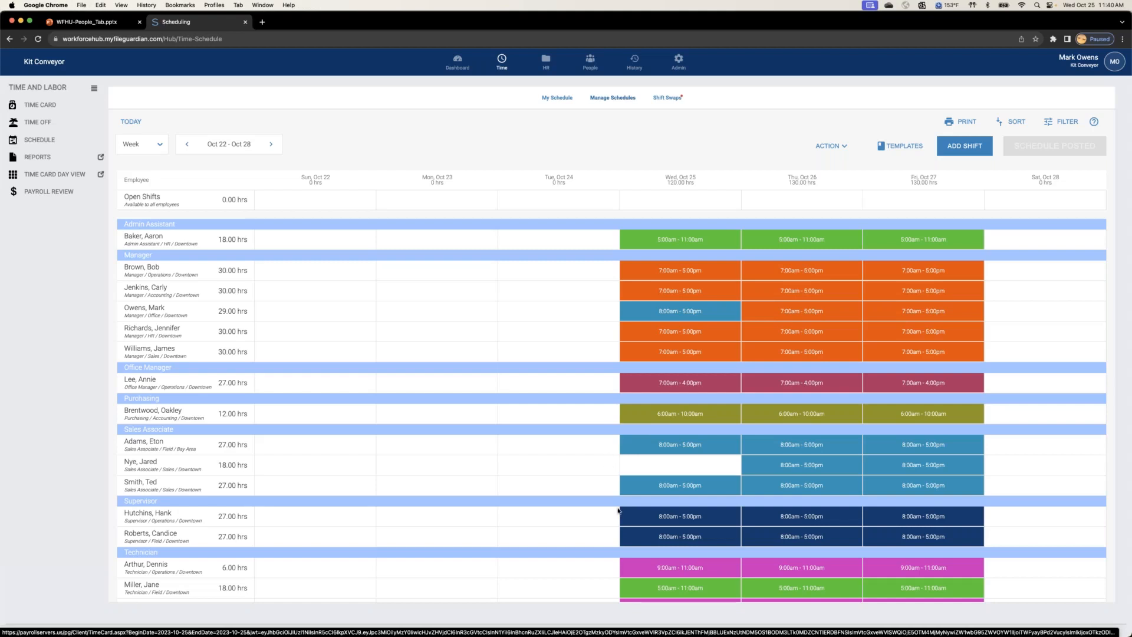
click(591, 61)
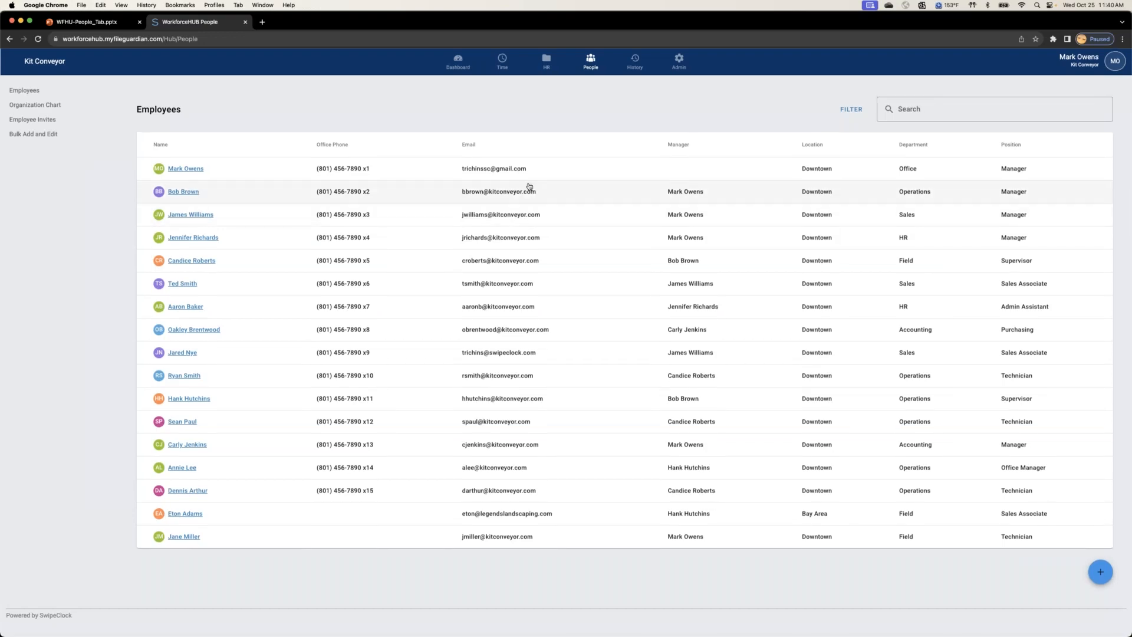
Step: Sort the employee list by name, switching between descending, default and ascending order, and finish in ascending order
click(158, 145)
click(158, 145)
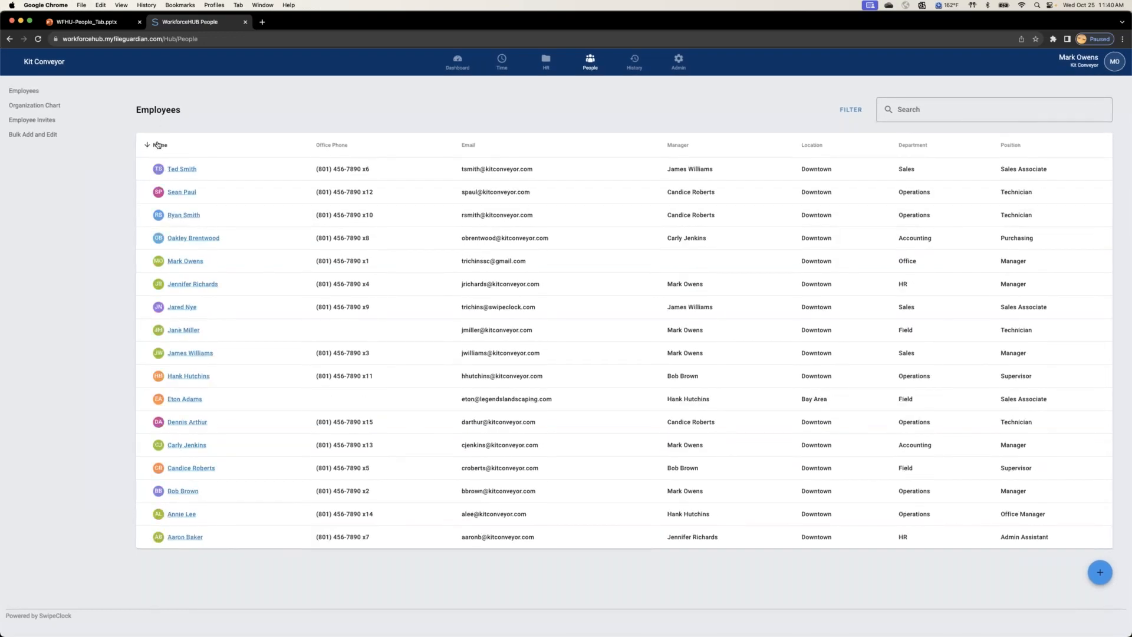
click(158, 144)
click(158, 144)
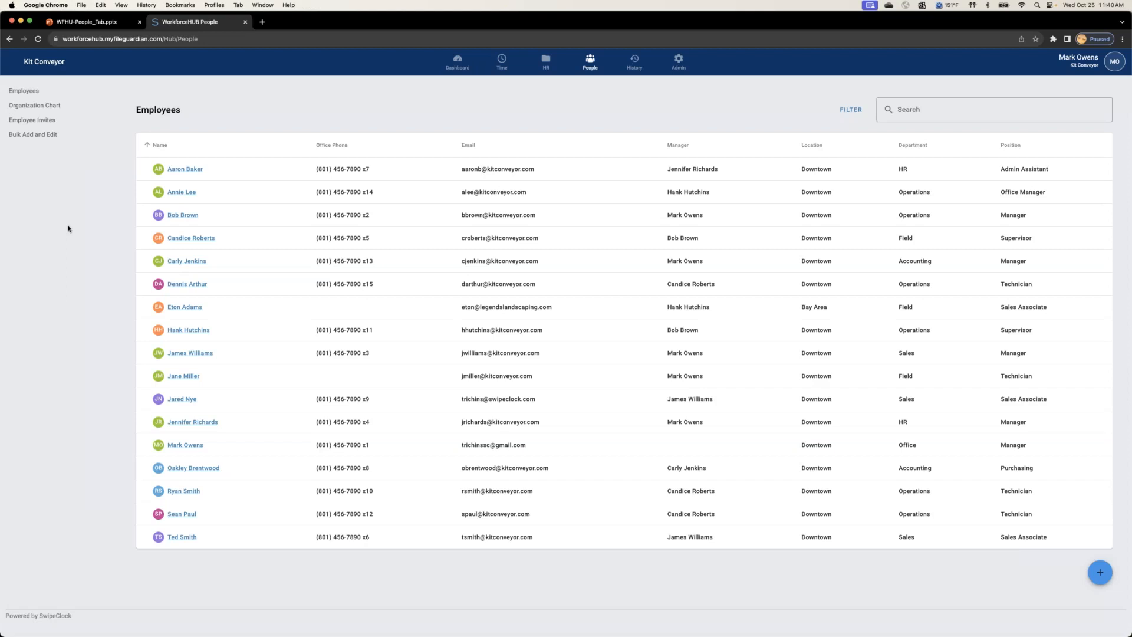
click(154, 146)
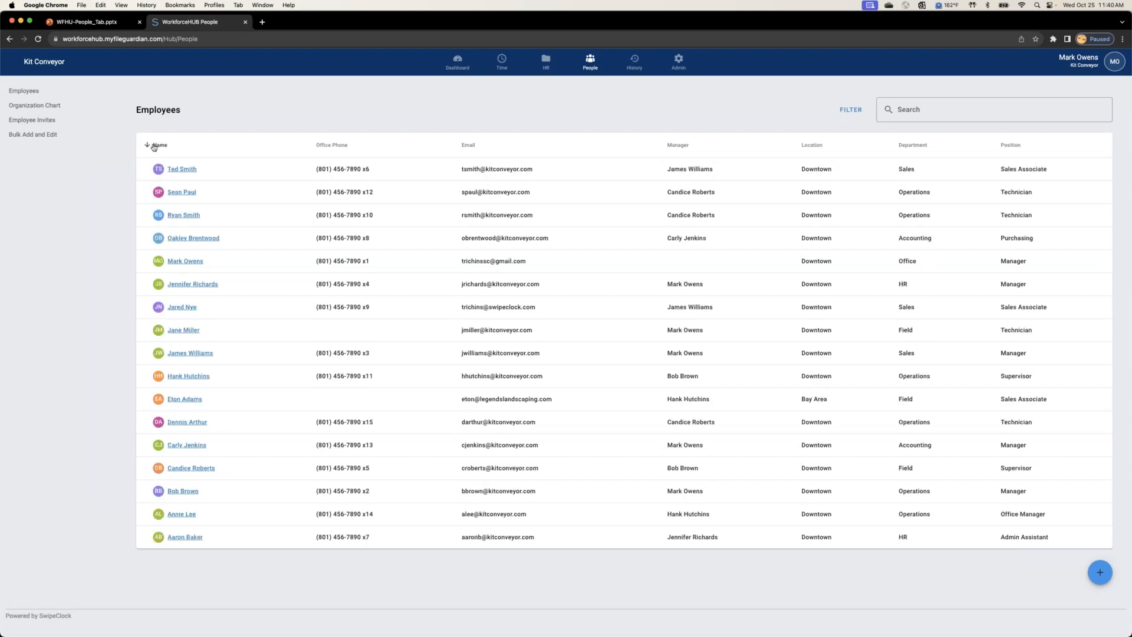
click(154, 145)
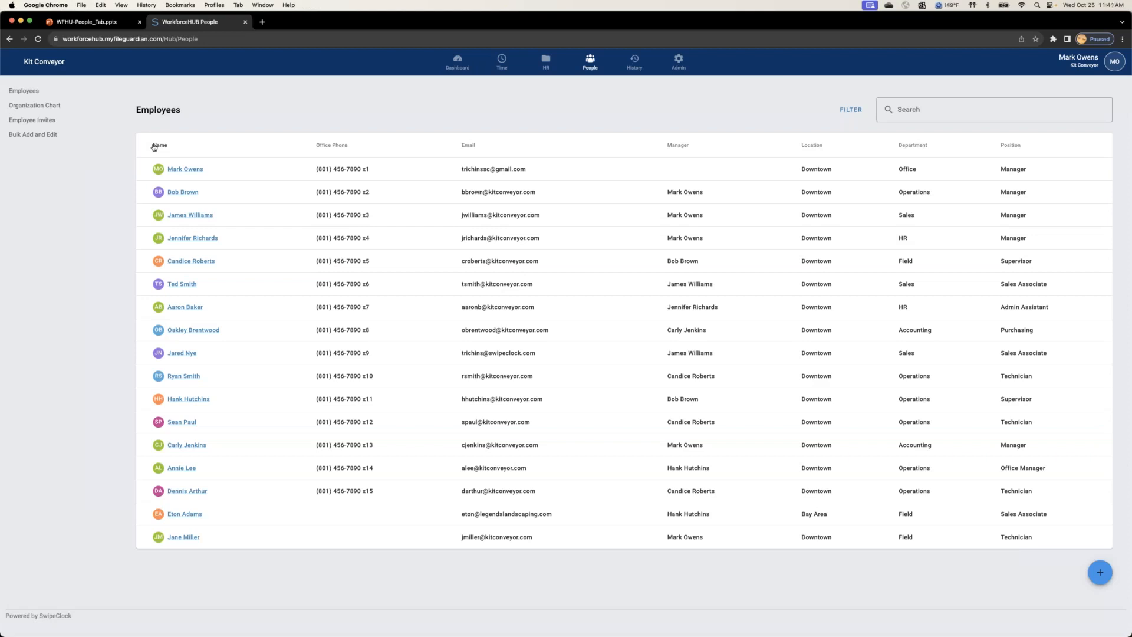
click(156, 145)
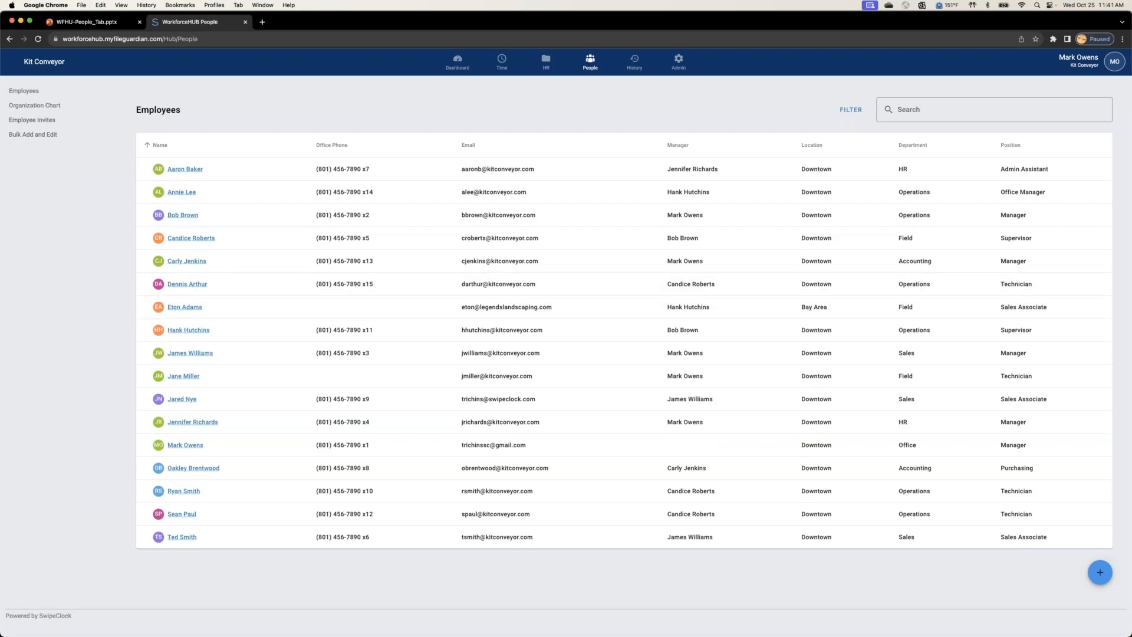
Step: Review the employee filter options, clear the filters, and return to the full employee list
click(851, 110)
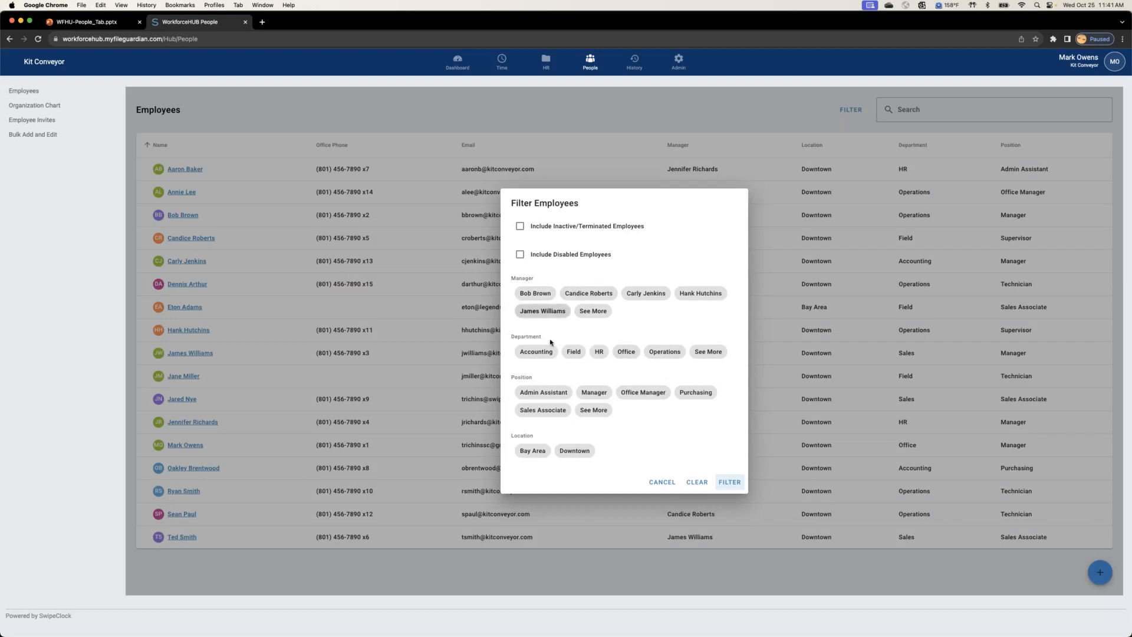
click(696, 483)
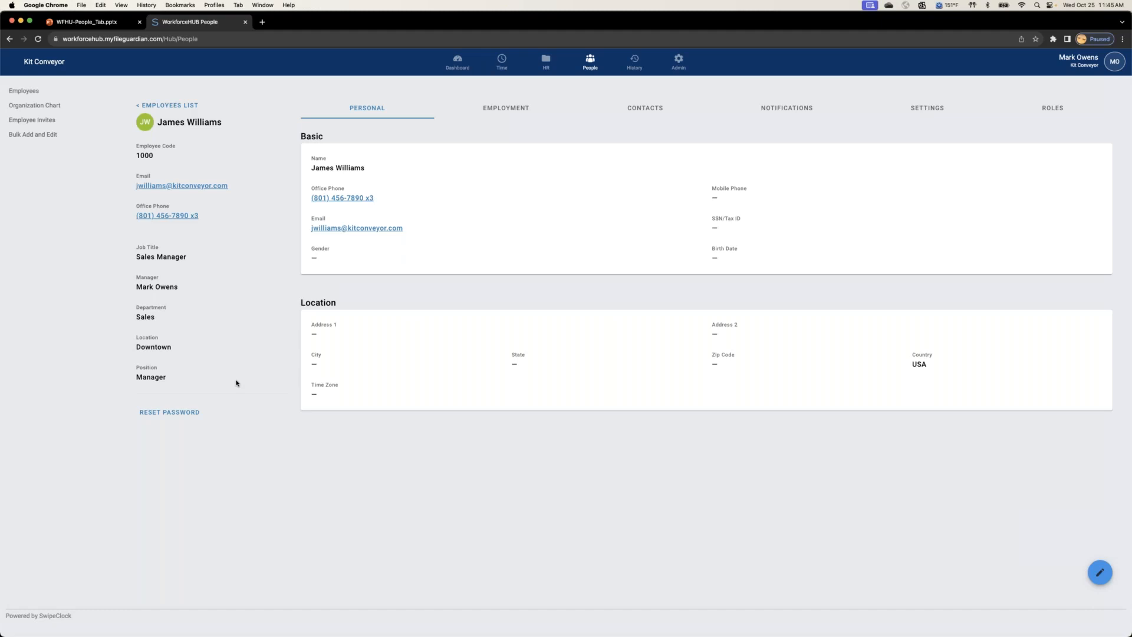
click(19, 93)
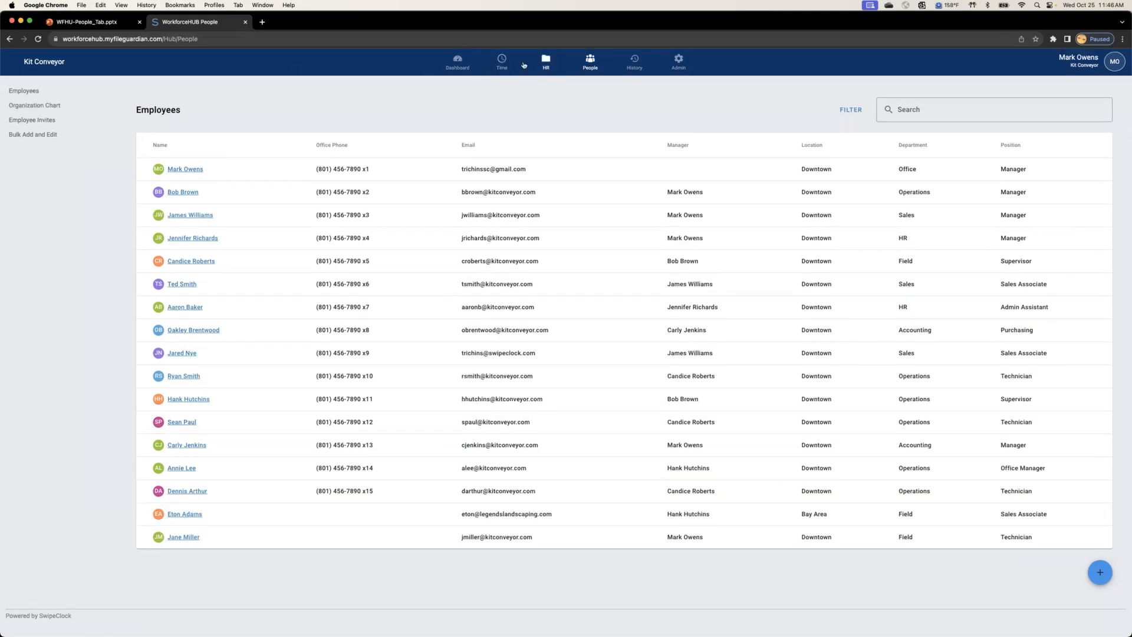
Step: View the Oct 29 - Nov 4 weekly schedule, including the Supervisor and Technician shifts
click(502, 63)
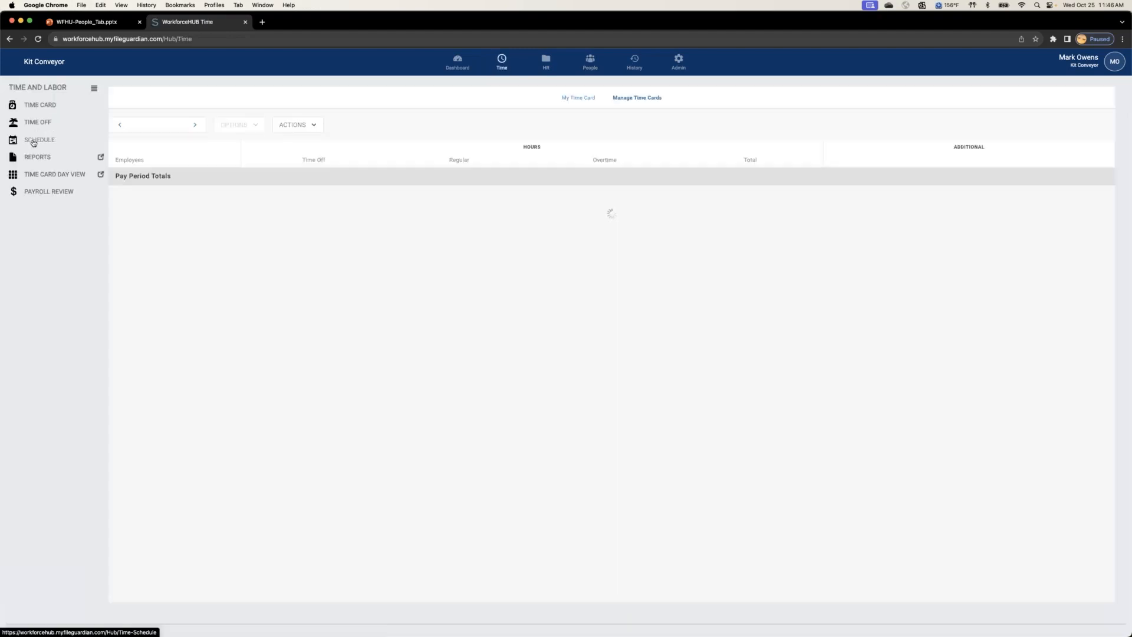
click(33, 143)
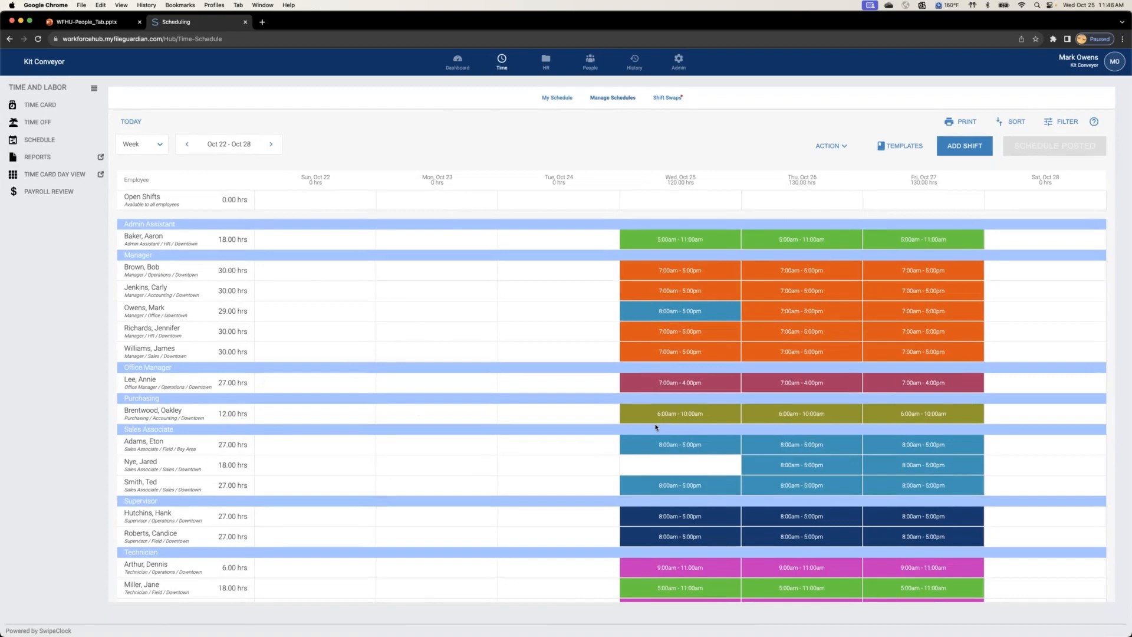
click(272, 144)
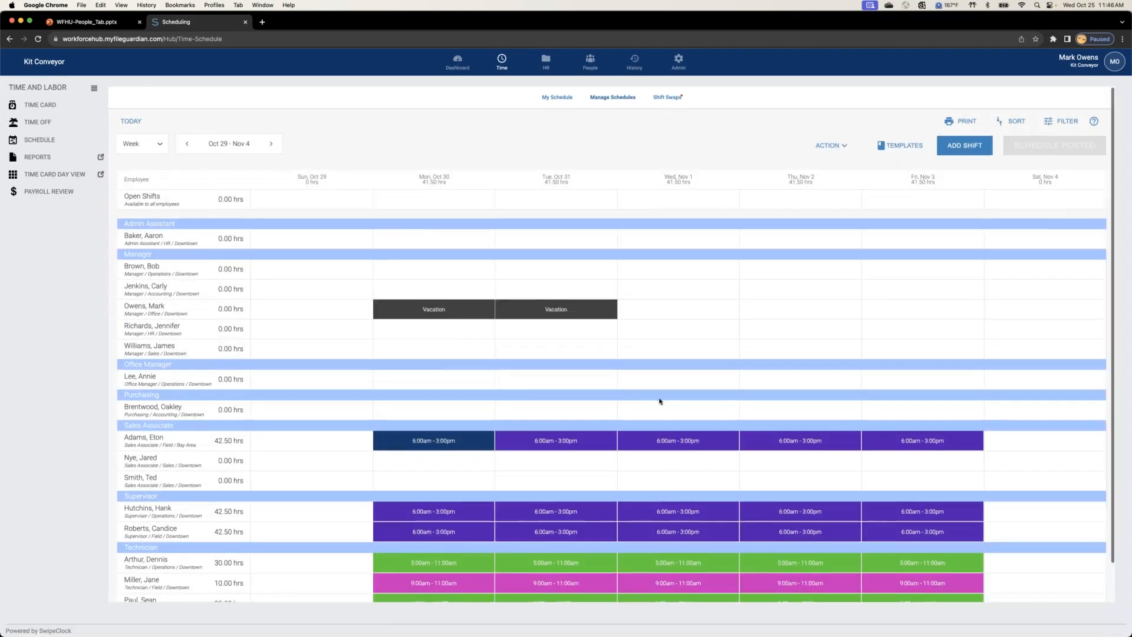
mouse_move(469, 515)
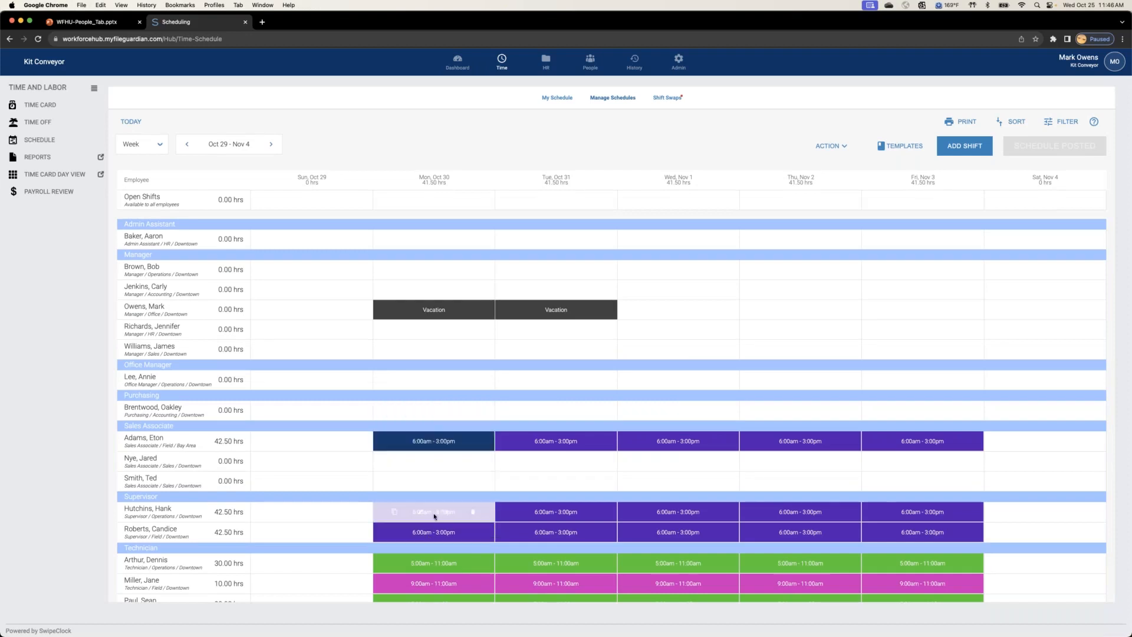
scroll(455, 517, down, 2)
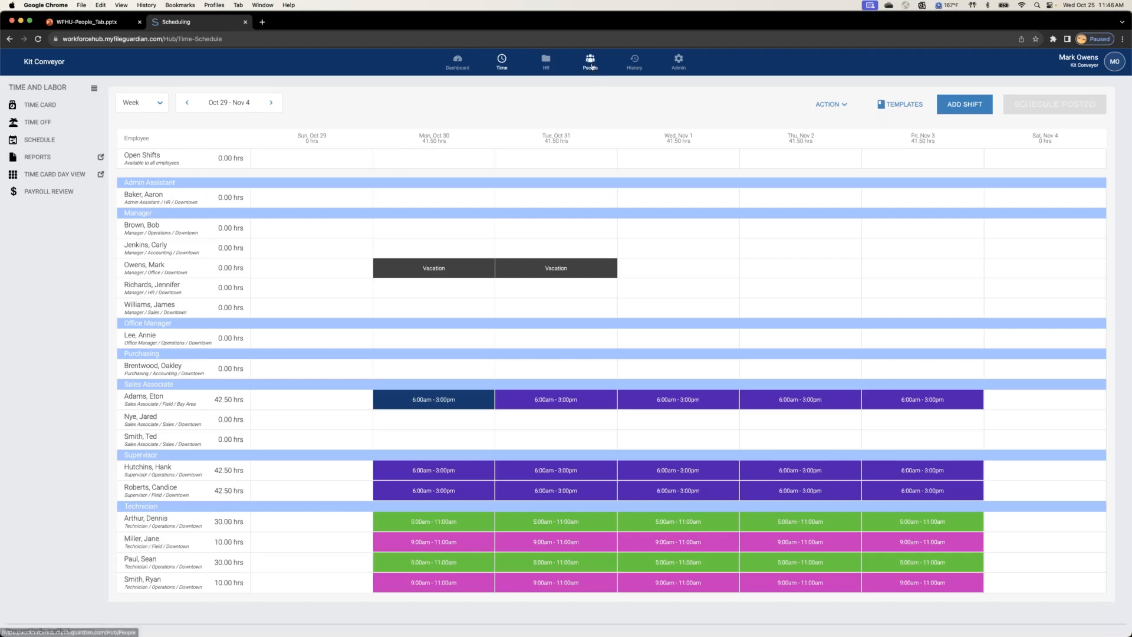
Step: Open the profile of the Operations technician listed just below the Office Manager and review the time keeping settings
click(590, 62)
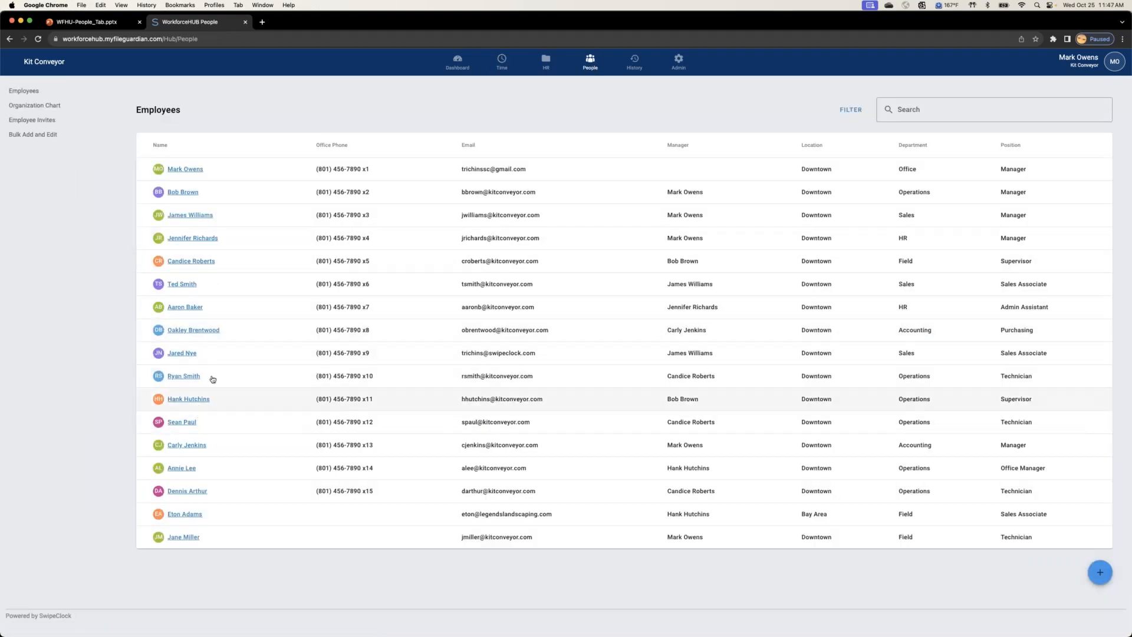
click(187, 491)
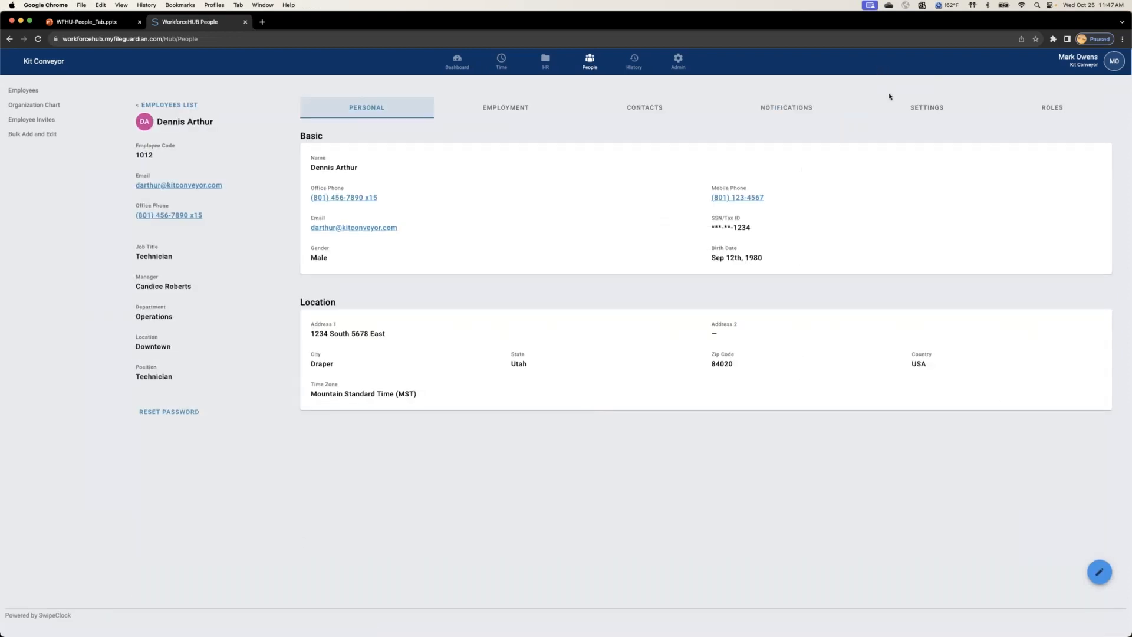
click(932, 108)
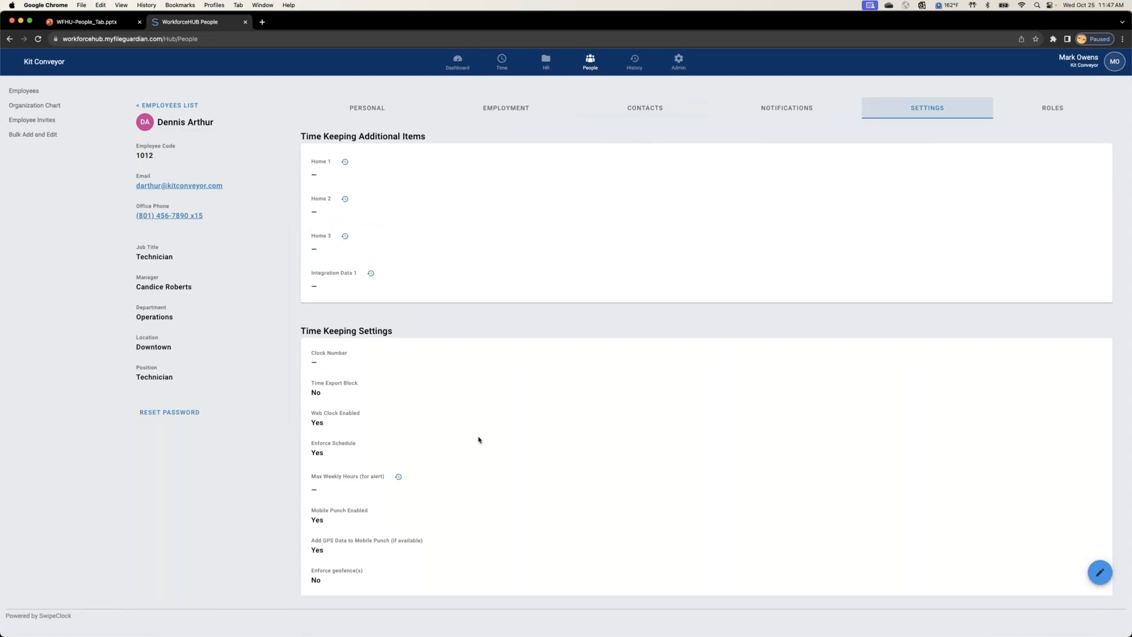
scroll(478, 440, down, 3)
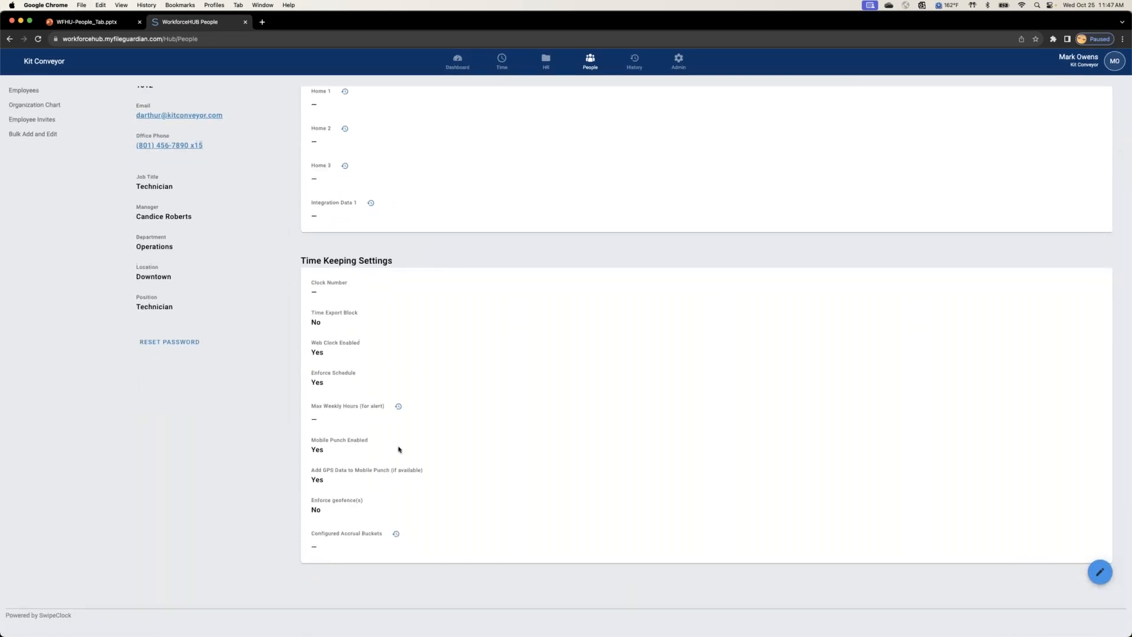
Step: Edit the technician's time keeping settings, toggle Enforce Schedule off and back on, and cancel the edit
click(1102, 571)
click(321, 373)
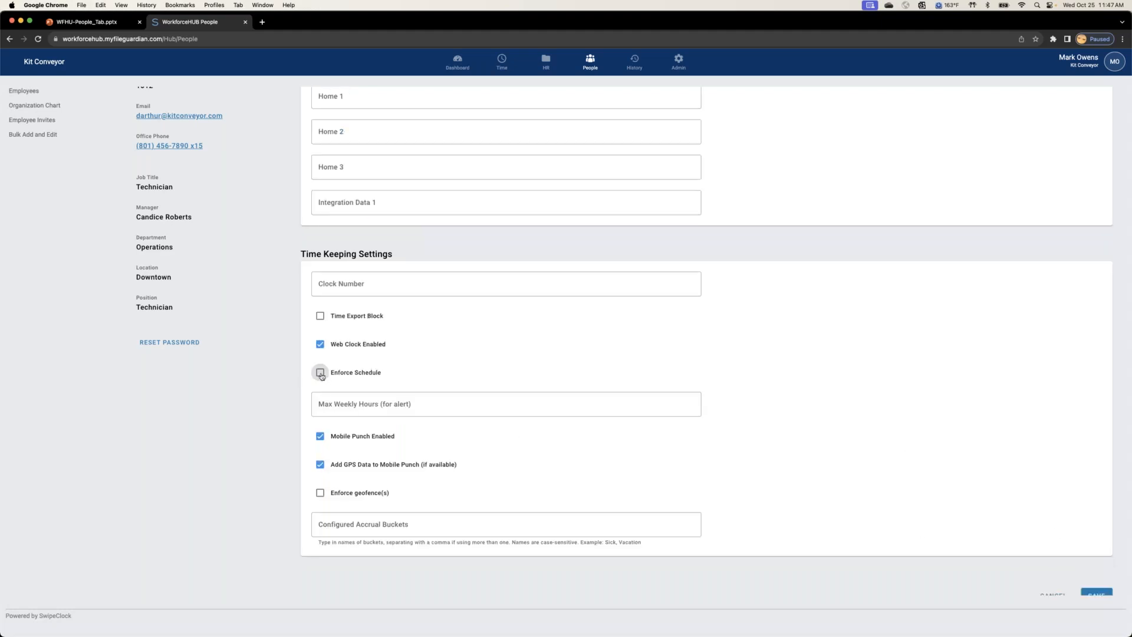
click(320, 373)
click(321, 373)
click(322, 376)
scroll(1021, 541, down, 1)
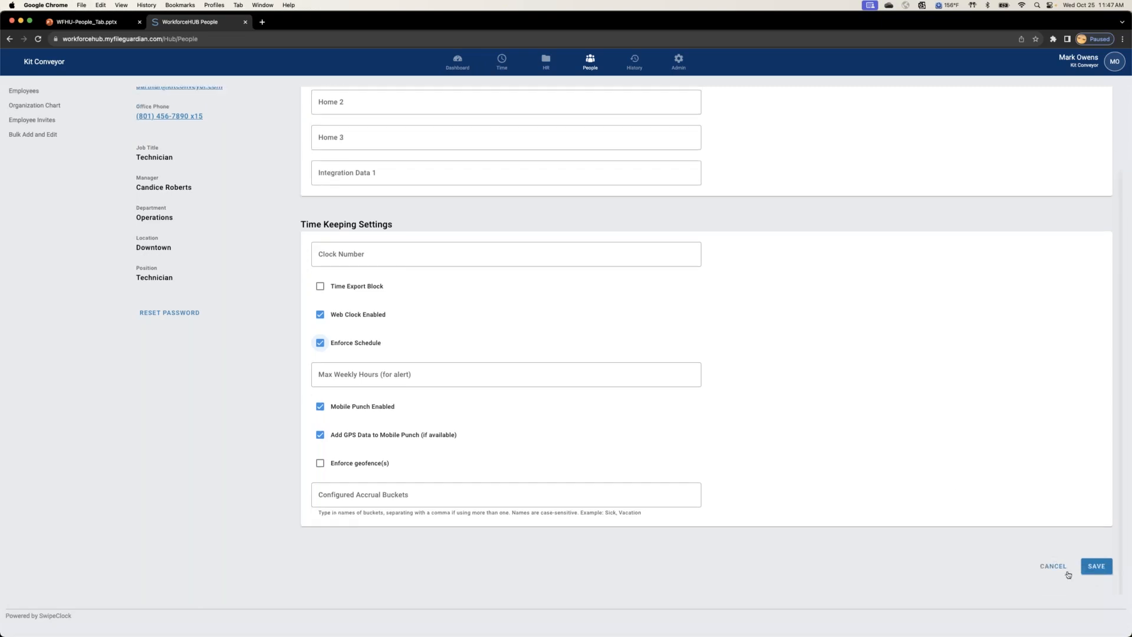
click(1054, 566)
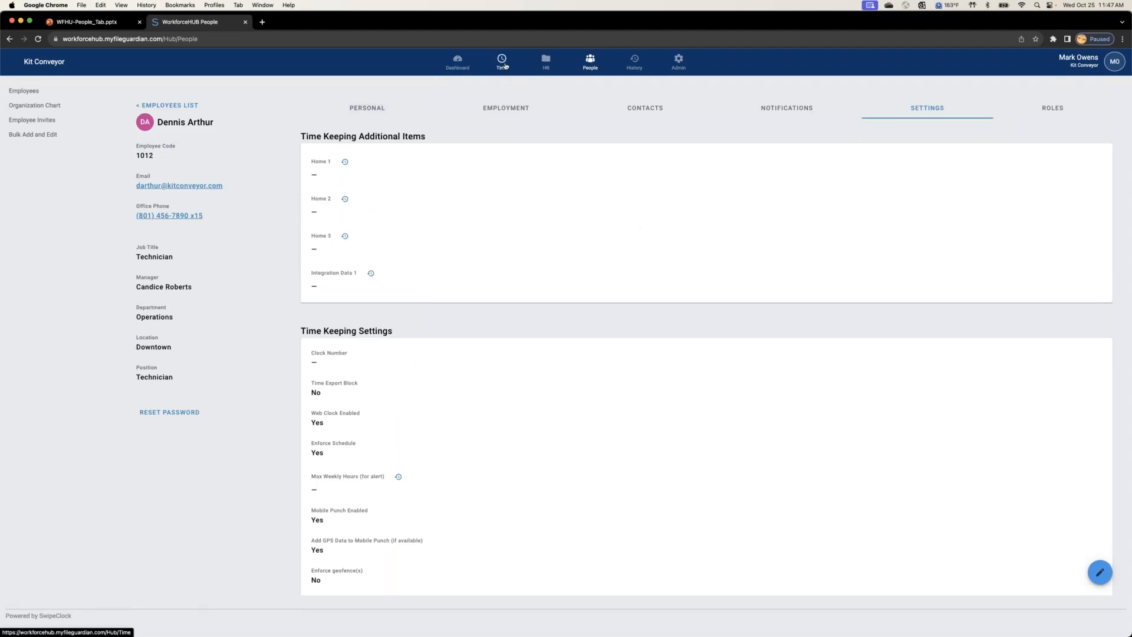
Step: Add the Scheduler role to the technician's roles and check the role's details without changing them
scroll(571, 272, down, 2)
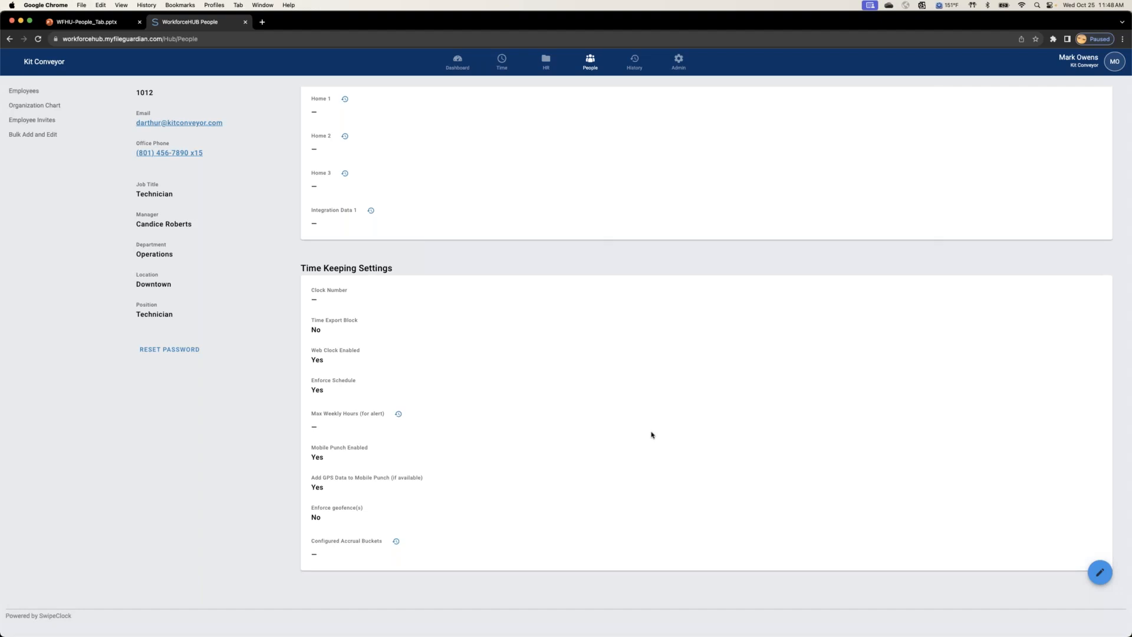
scroll(538, 423, up, 2)
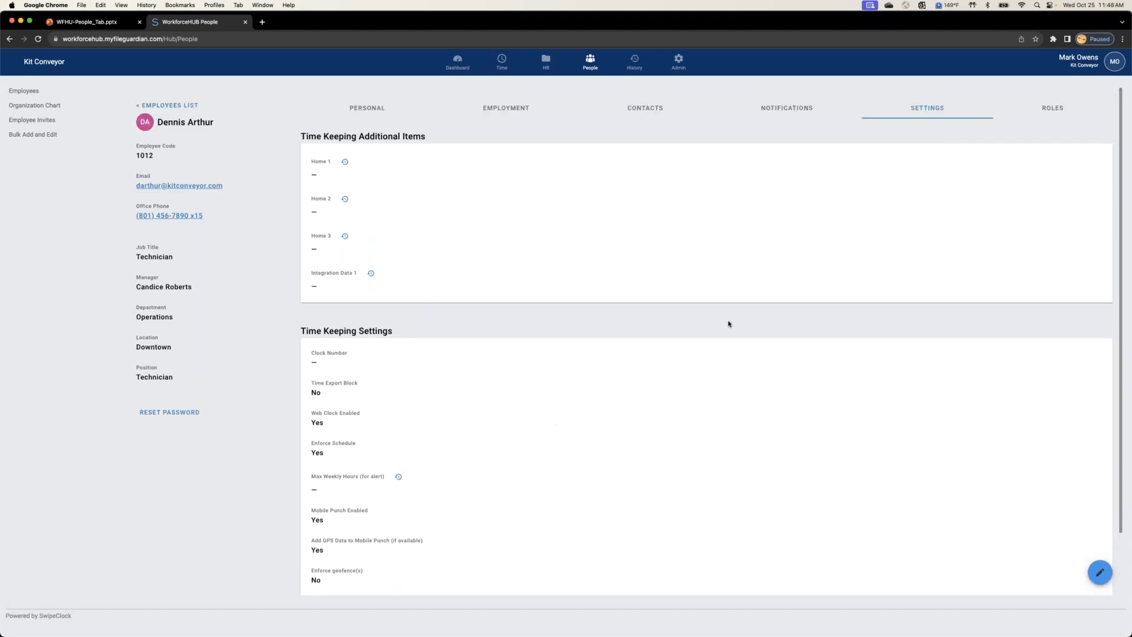
click(1051, 112)
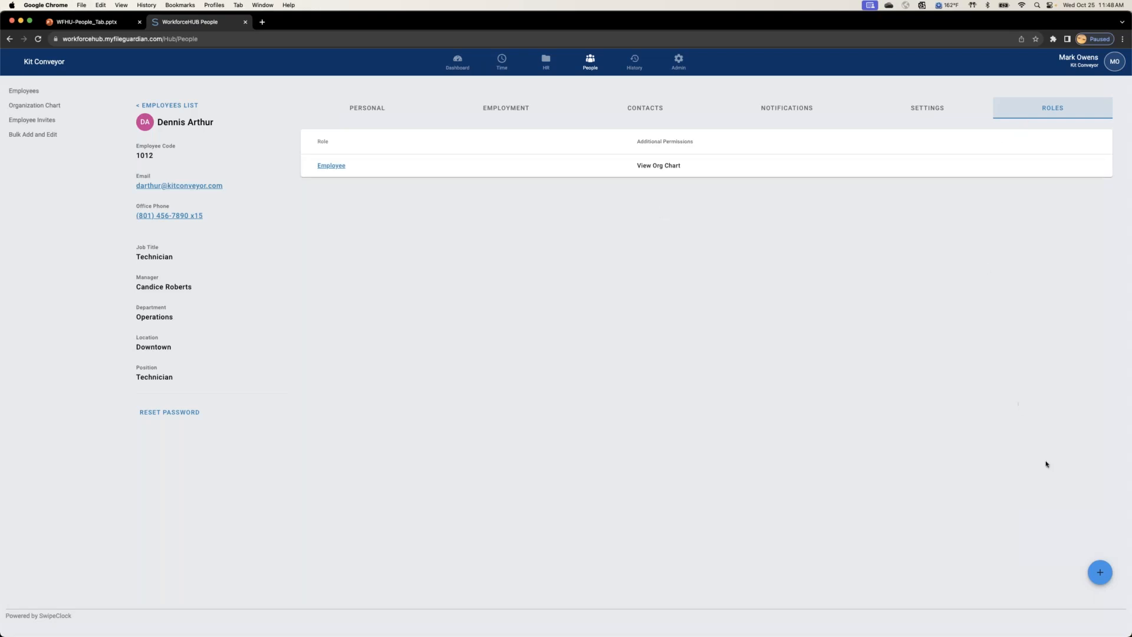
click(1098, 569)
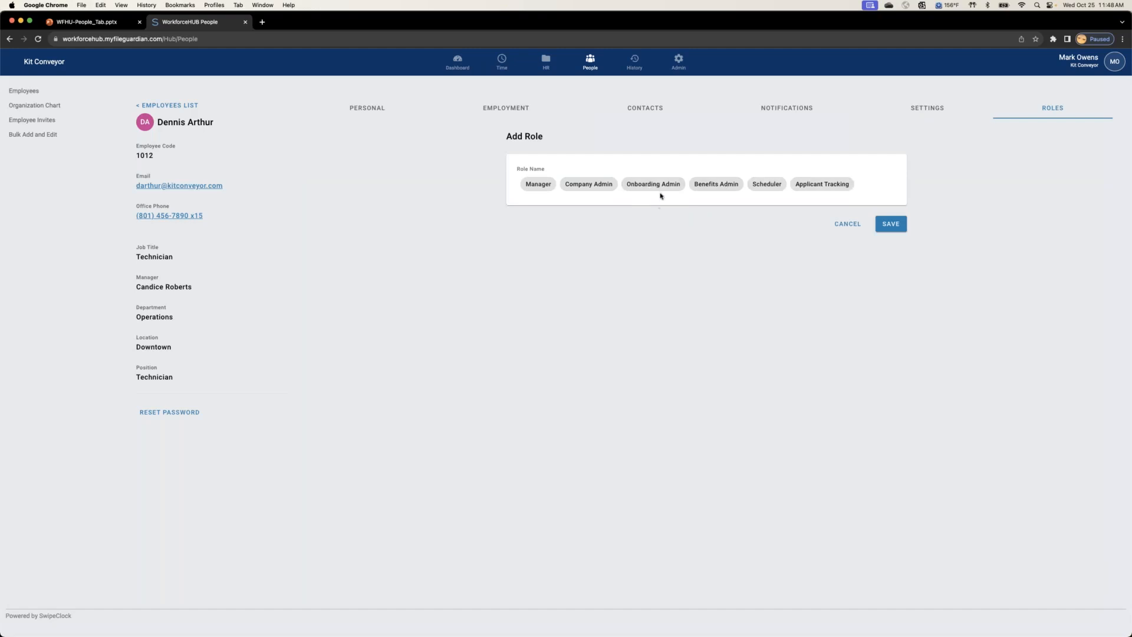
click(768, 189)
click(891, 225)
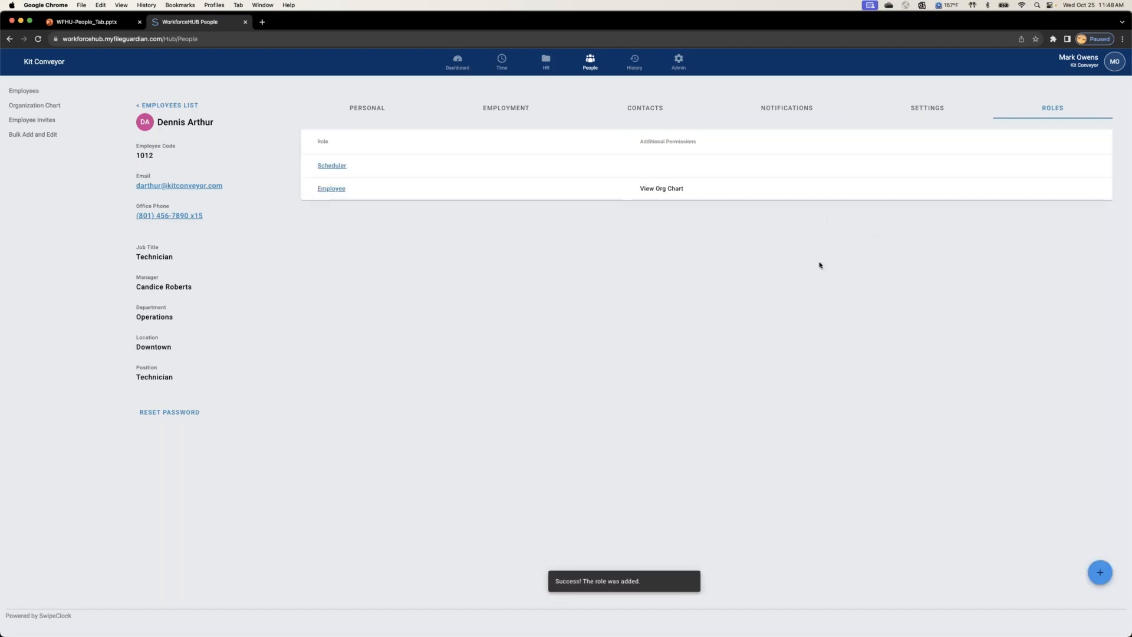
click(332, 166)
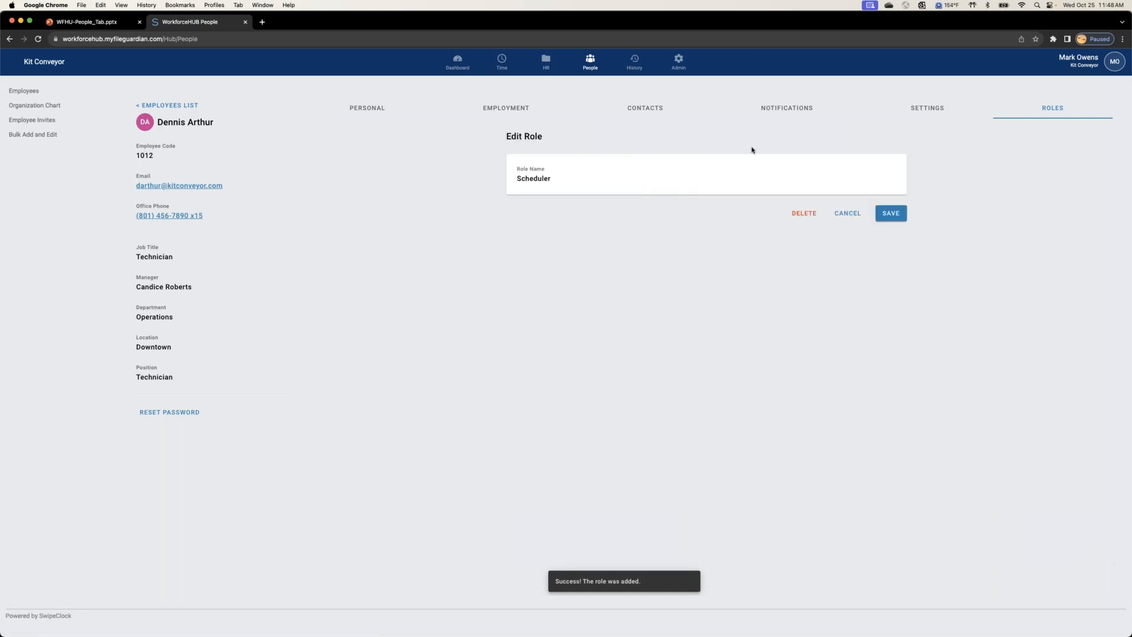
click(842, 216)
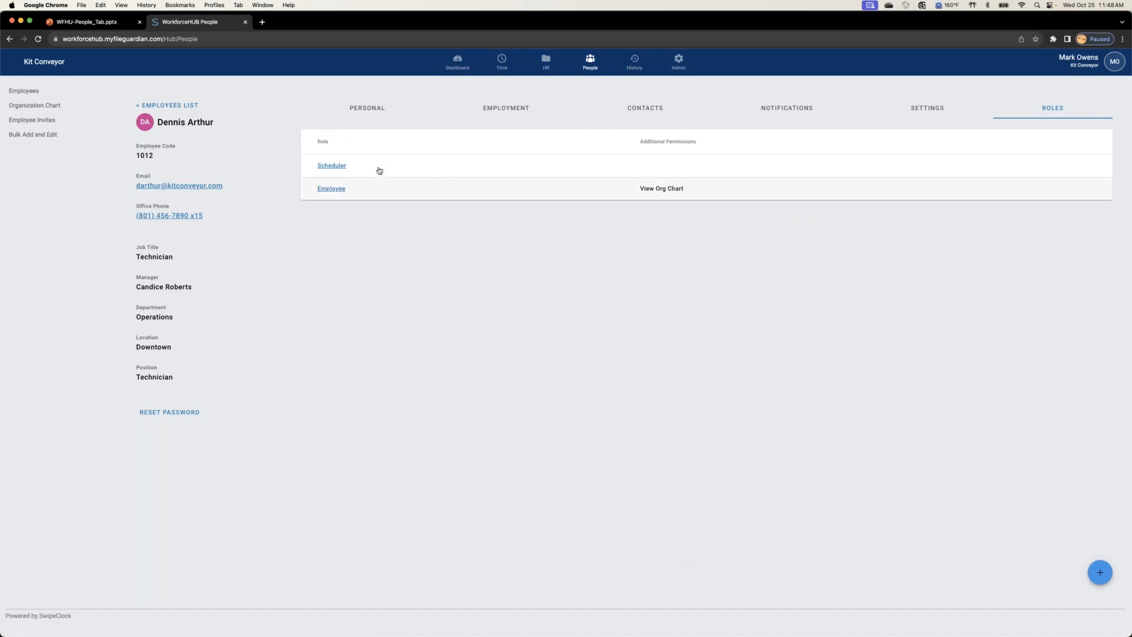
Step: View the personal schedule for Oct 25 - Nov 8 and check the shift details for Fri, Oct 27
click(502, 62)
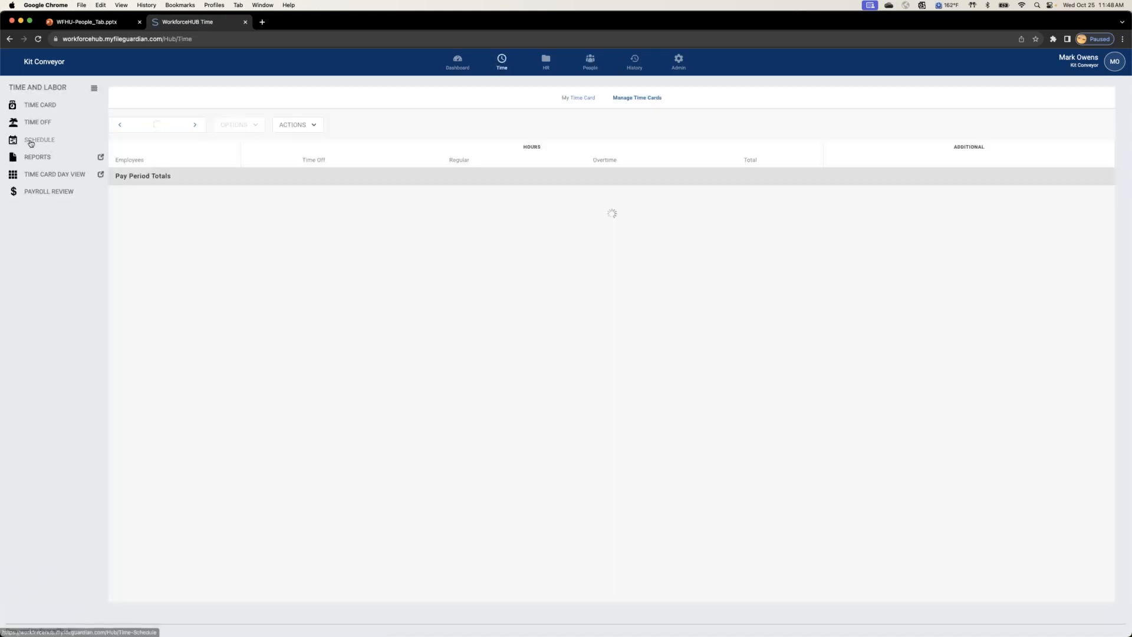
click(31, 142)
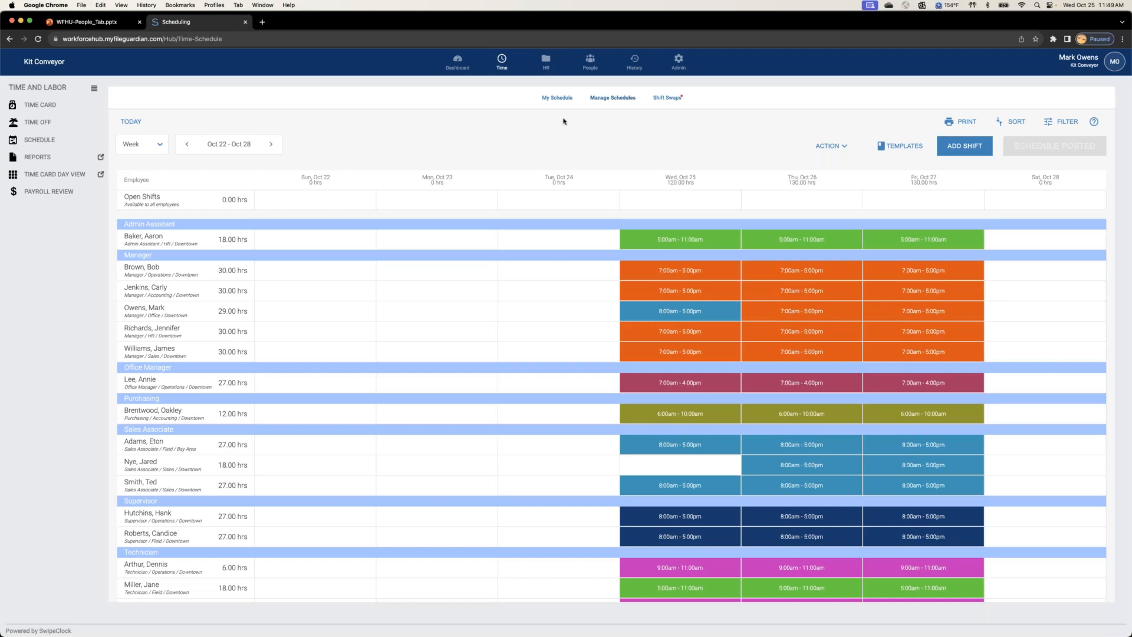
click(557, 98)
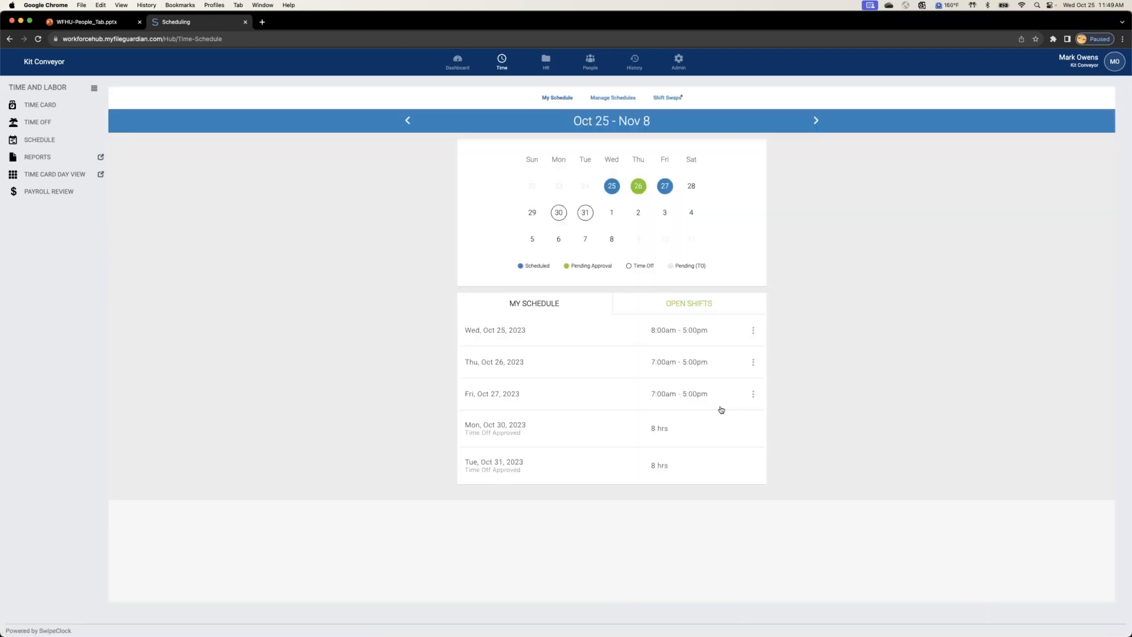
click(753, 394)
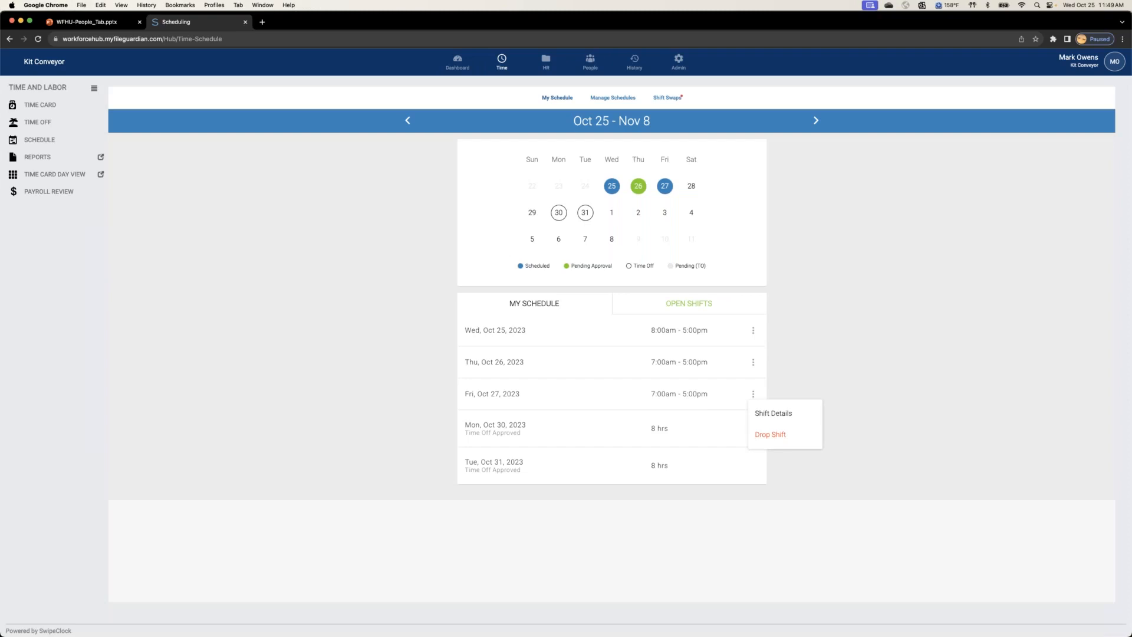
click(764, 414)
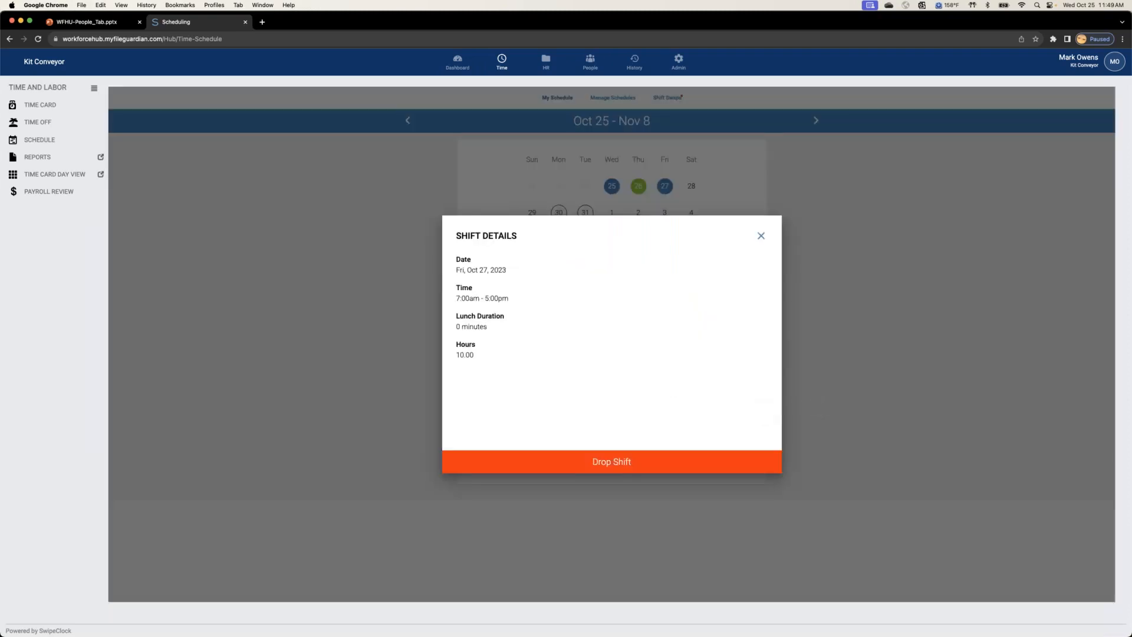
click(761, 236)
Step: Start a new shift for the Office Manager on Tue, Oct 31 in the managed schedule and cancel it
click(596, 99)
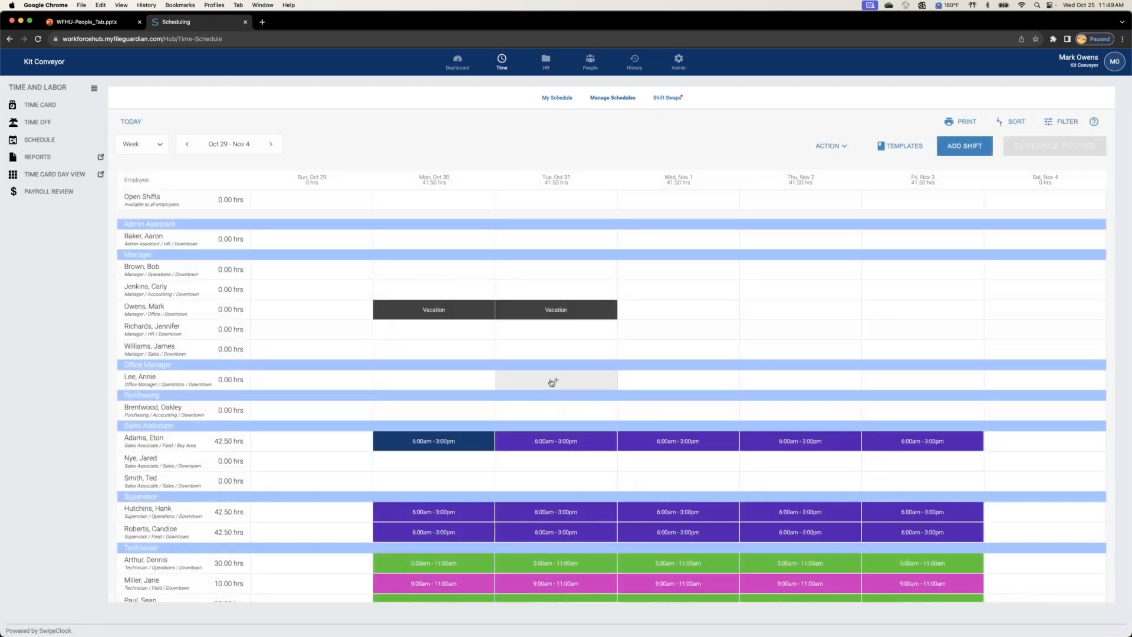
click(550, 383)
click(548, 422)
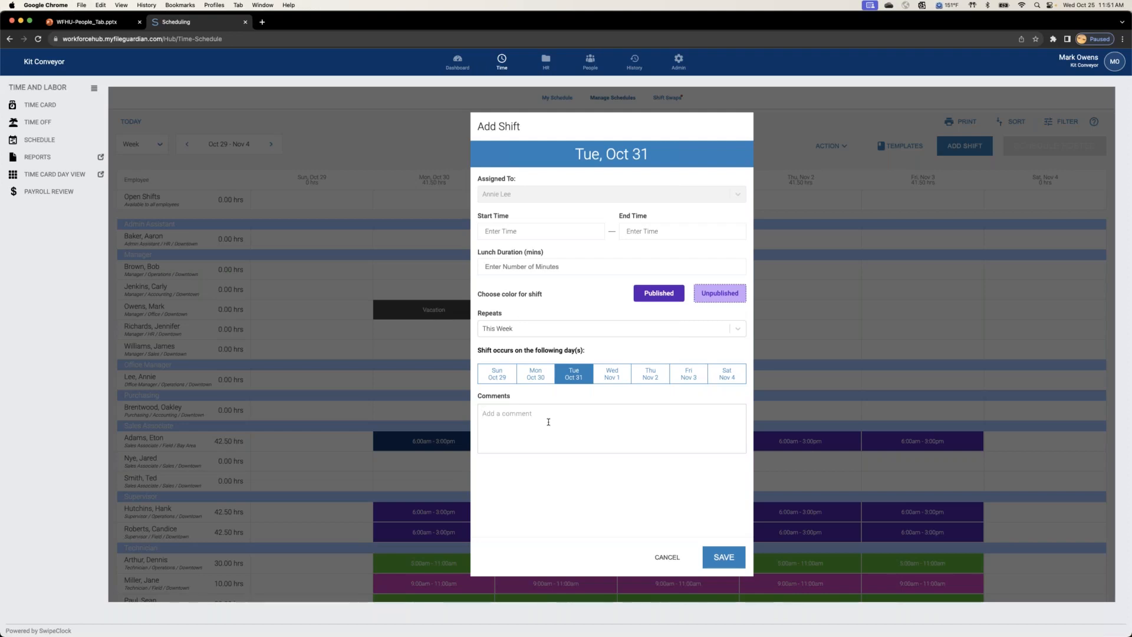
click(667, 558)
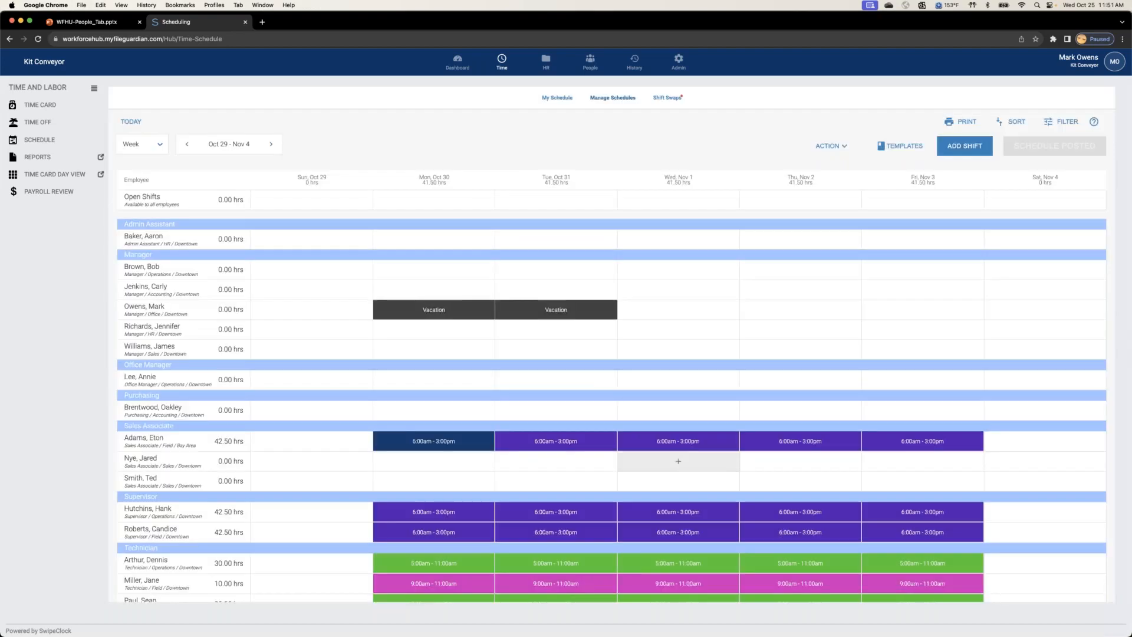
Step: Switch to the WFHU-People_Tab.pptx presentation in PowerPoint, present it from the Agenda slide, and show the WorkforceHUB Packages slide
click(89, 21)
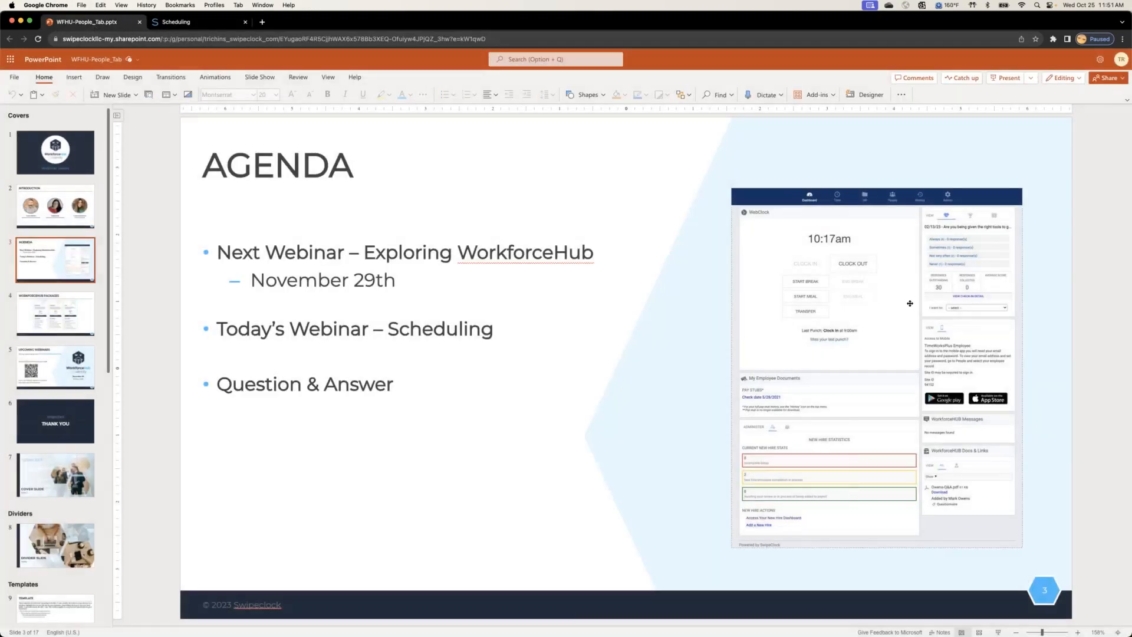
click(1007, 79)
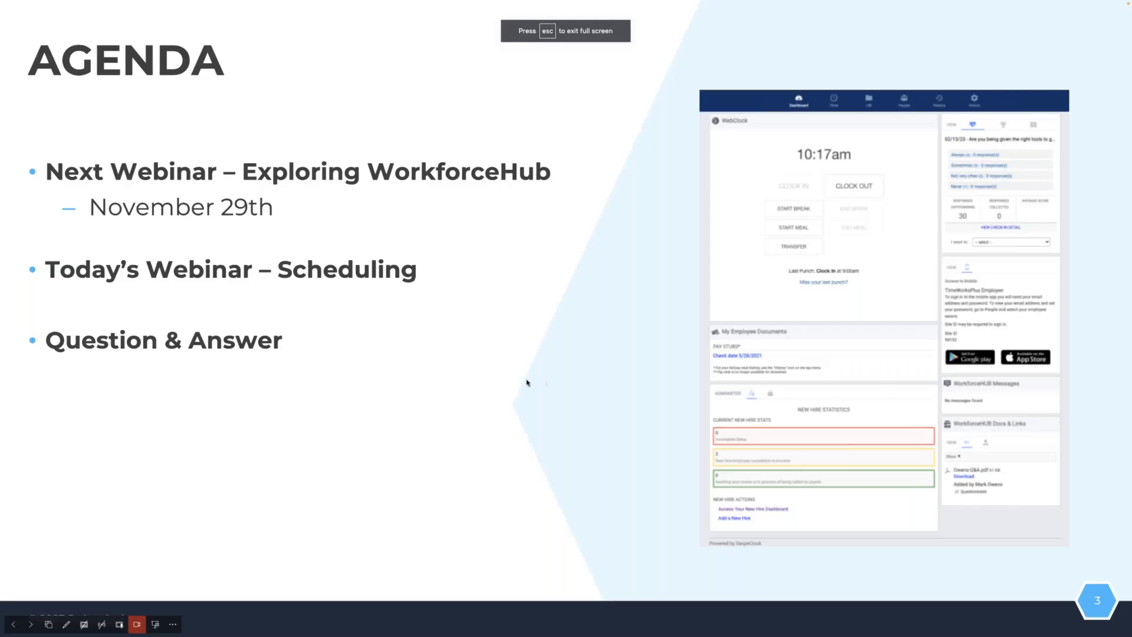
click(562, 378)
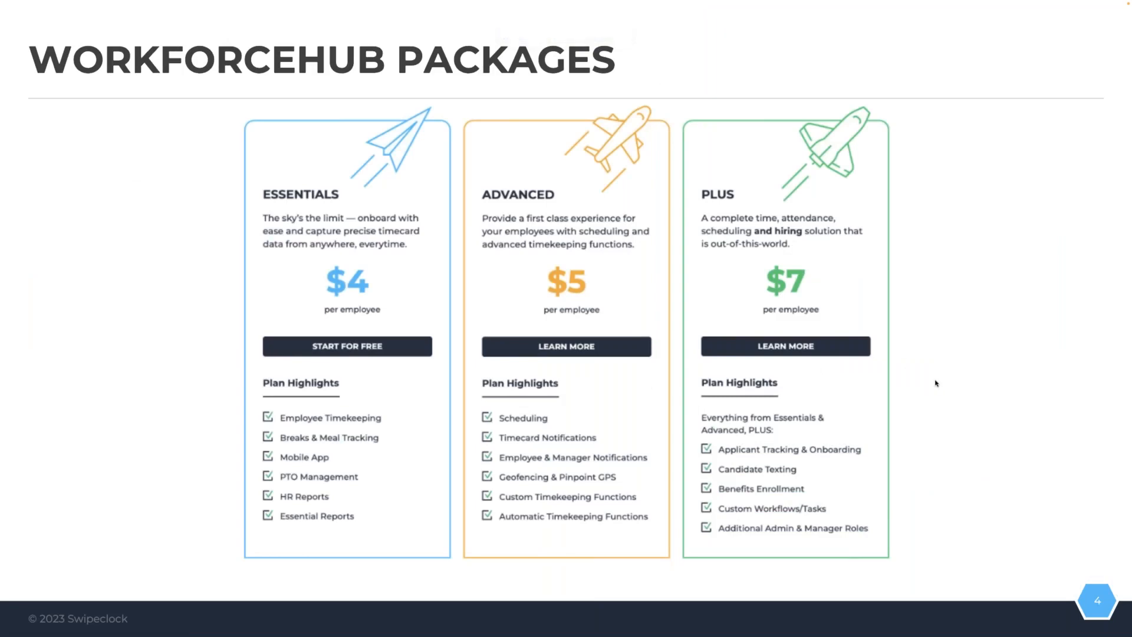
click(960, 368)
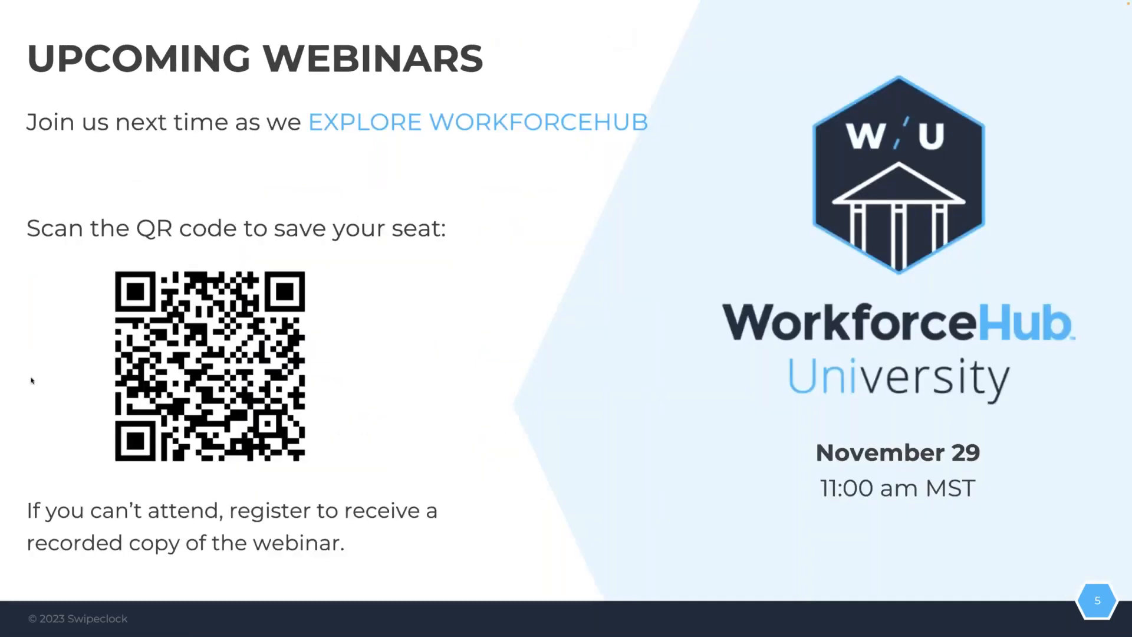
key(Left)
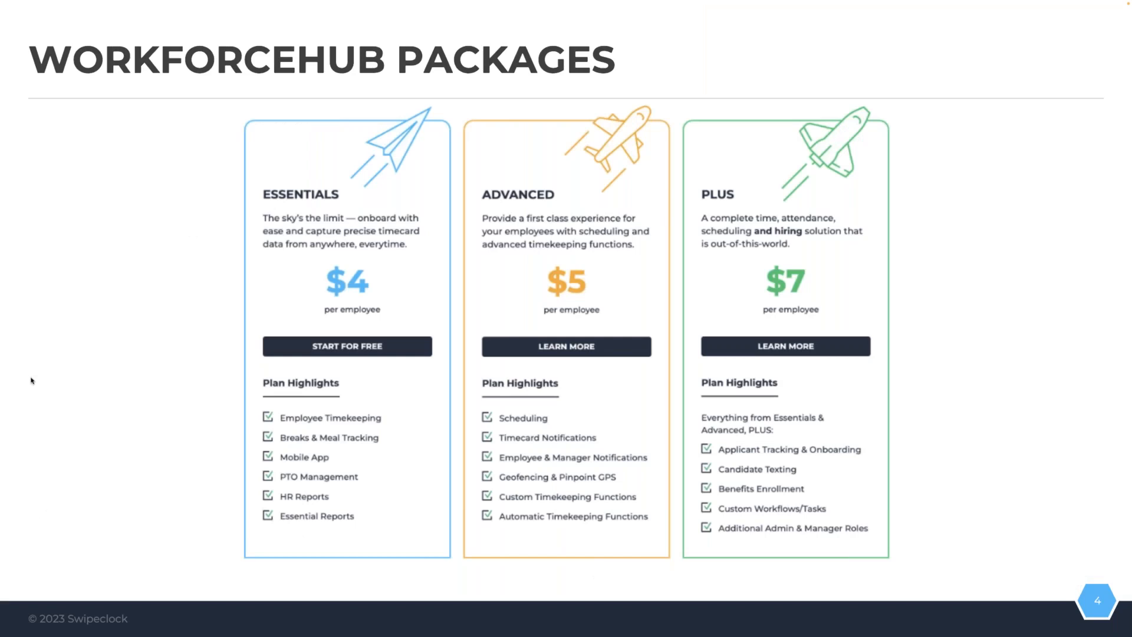